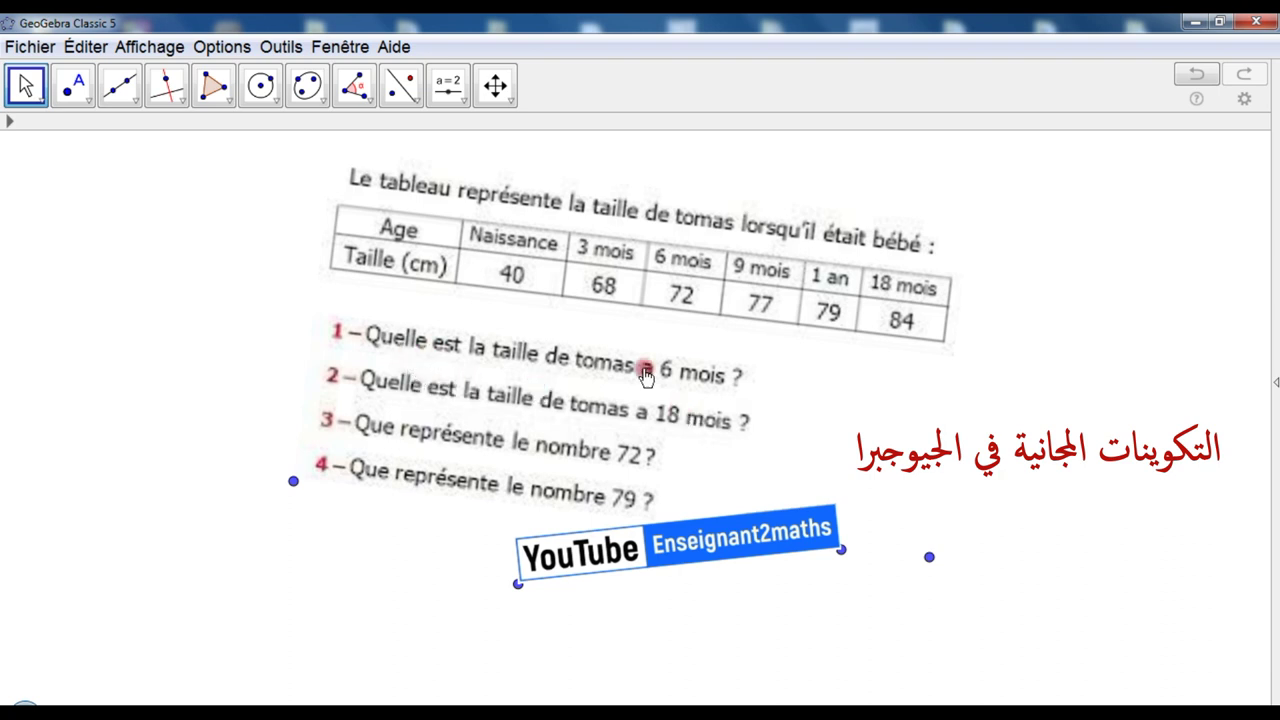
- Shrink and straighten the tilted exercise image by moving its lower-right corner point inward
click(541, 392)
key(Escape)
drag(929, 557, 631, 489)
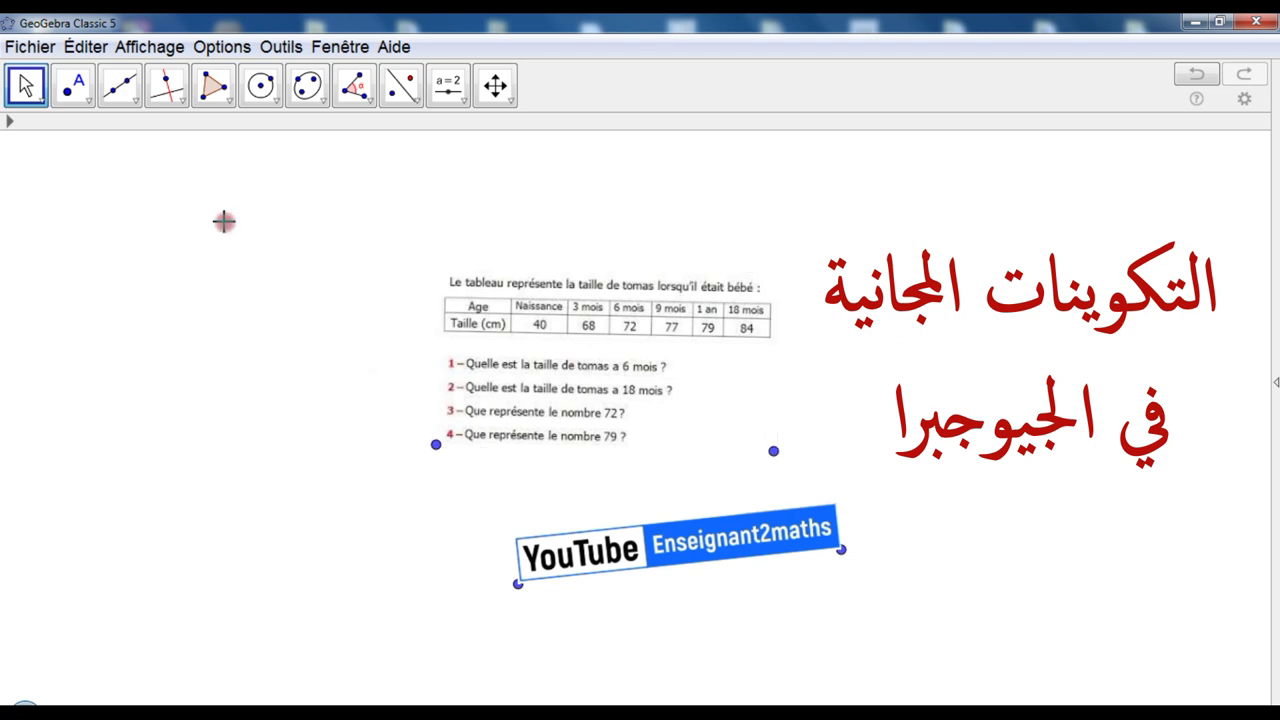
click(84, 47)
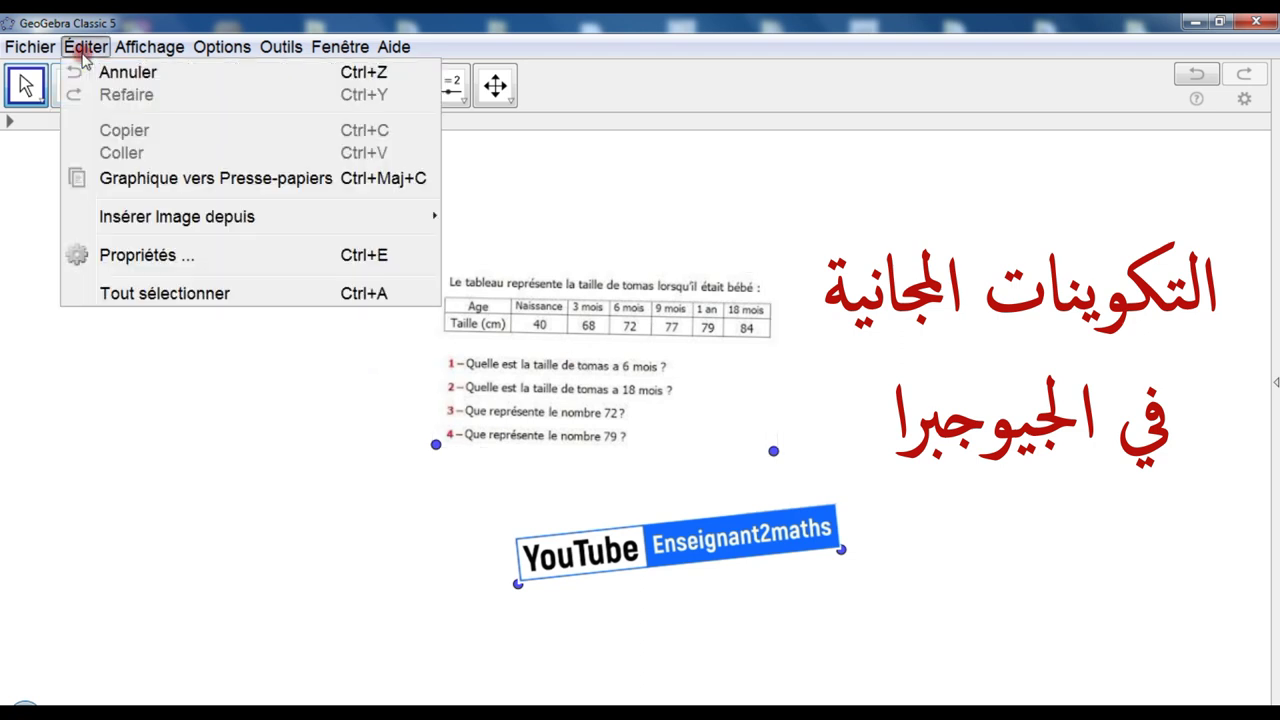
click(32, 62)
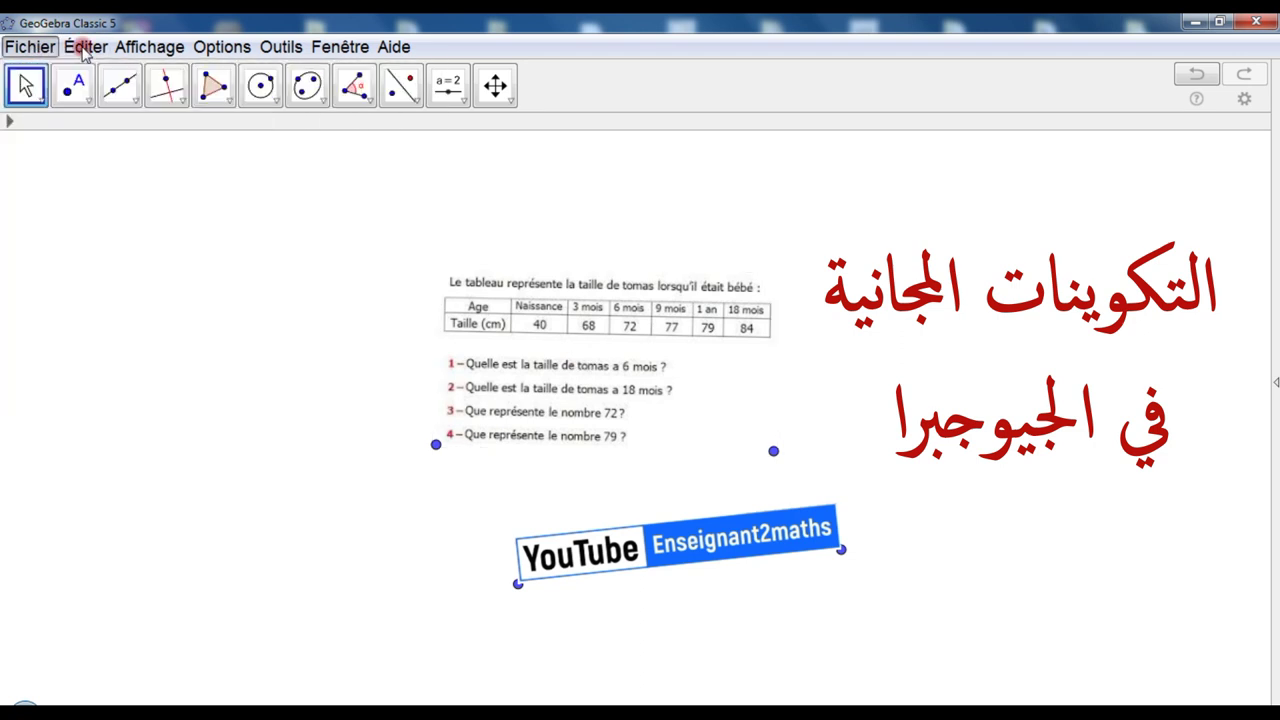
click(86, 47)
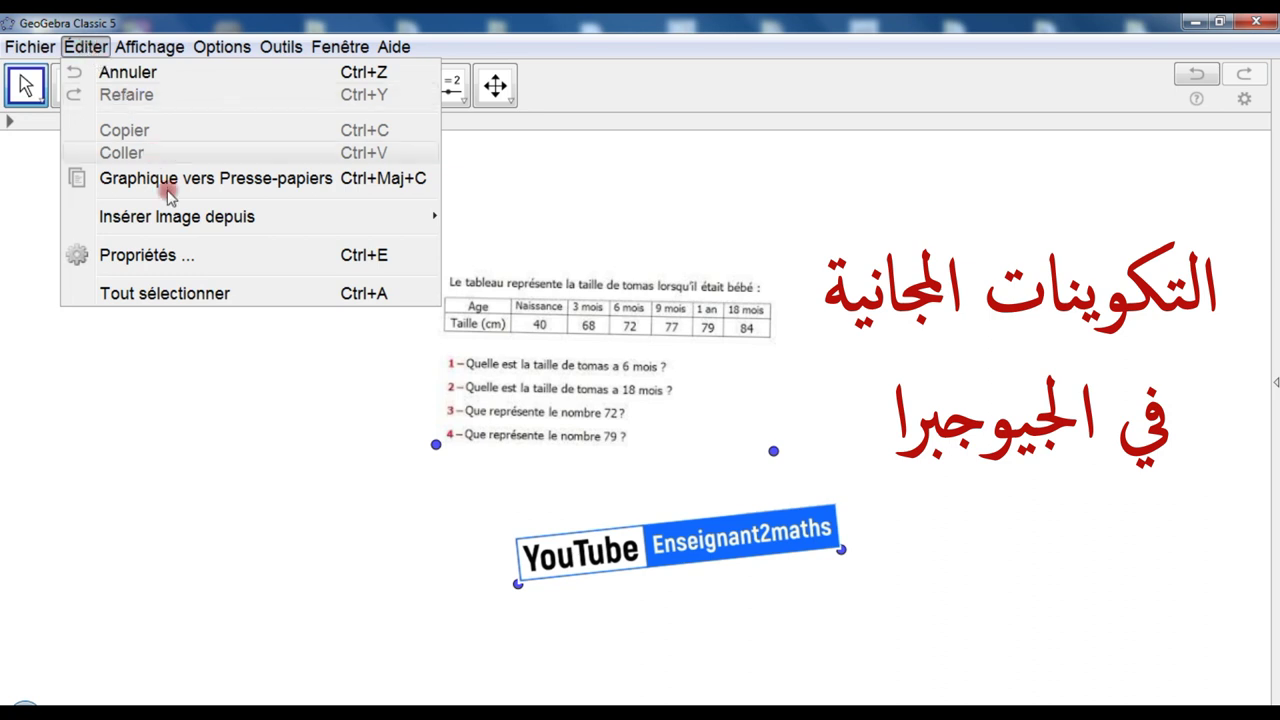
mouse_move(167, 231)
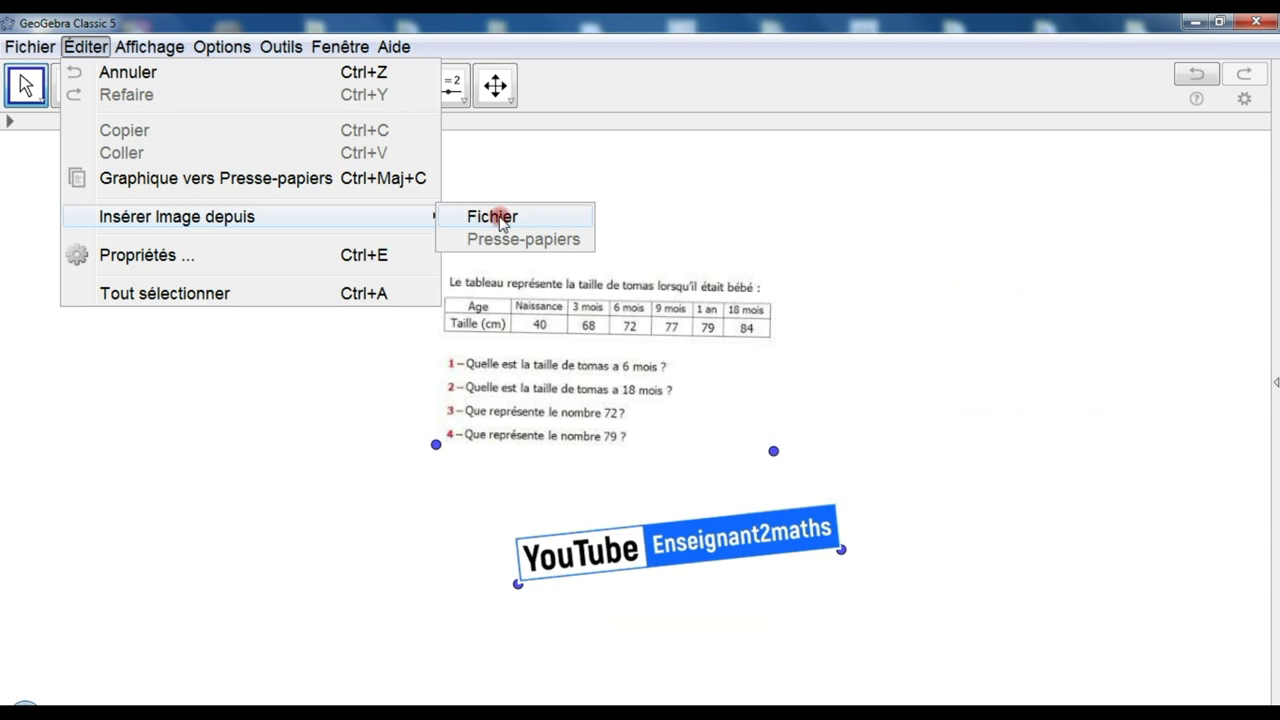
- Move the exercise image to the upper-right area of the drawing, leaving blank space beside it
click(567, 357)
drag(560, 355, 1018, 279)
click(686, 352)
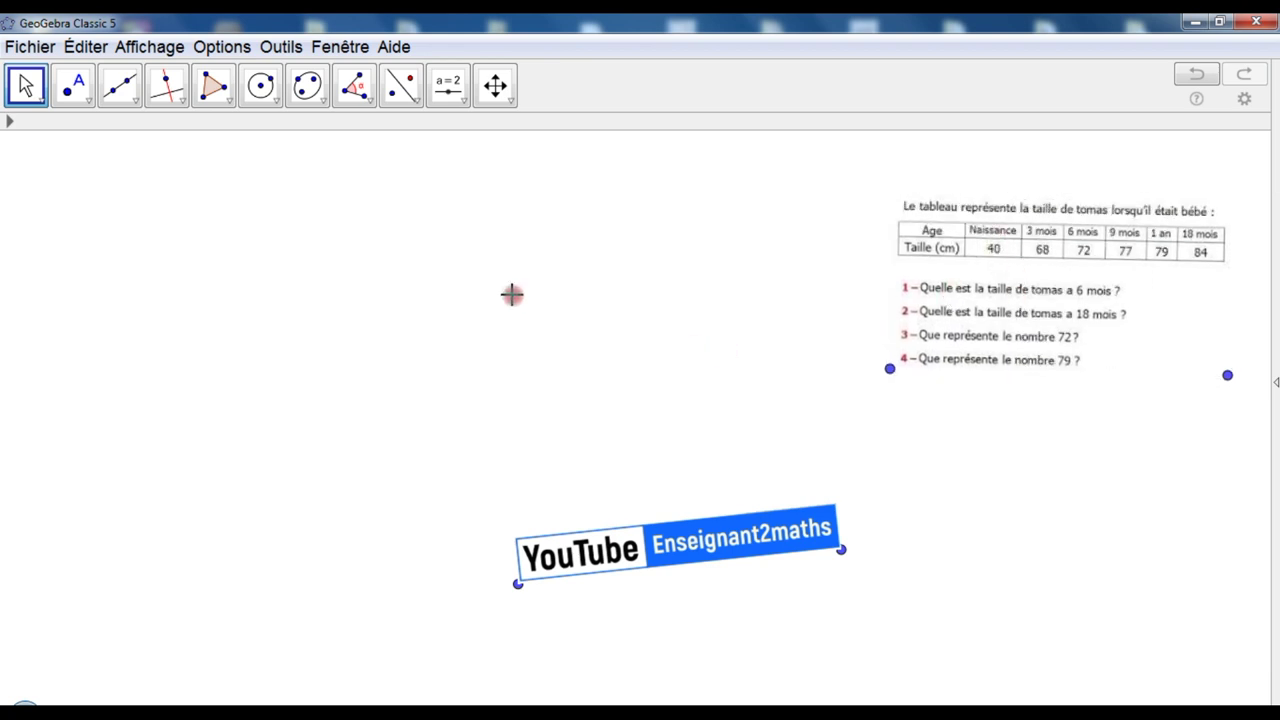
click(463, 103)
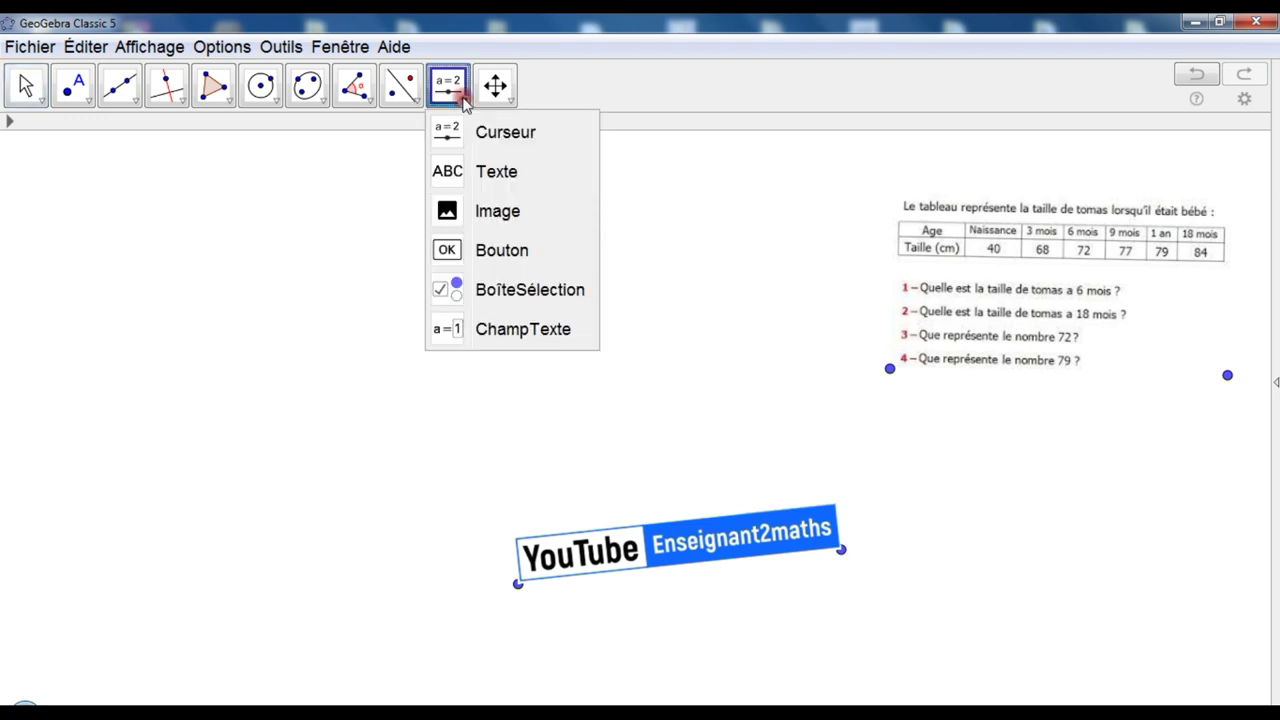
click(463, 173)
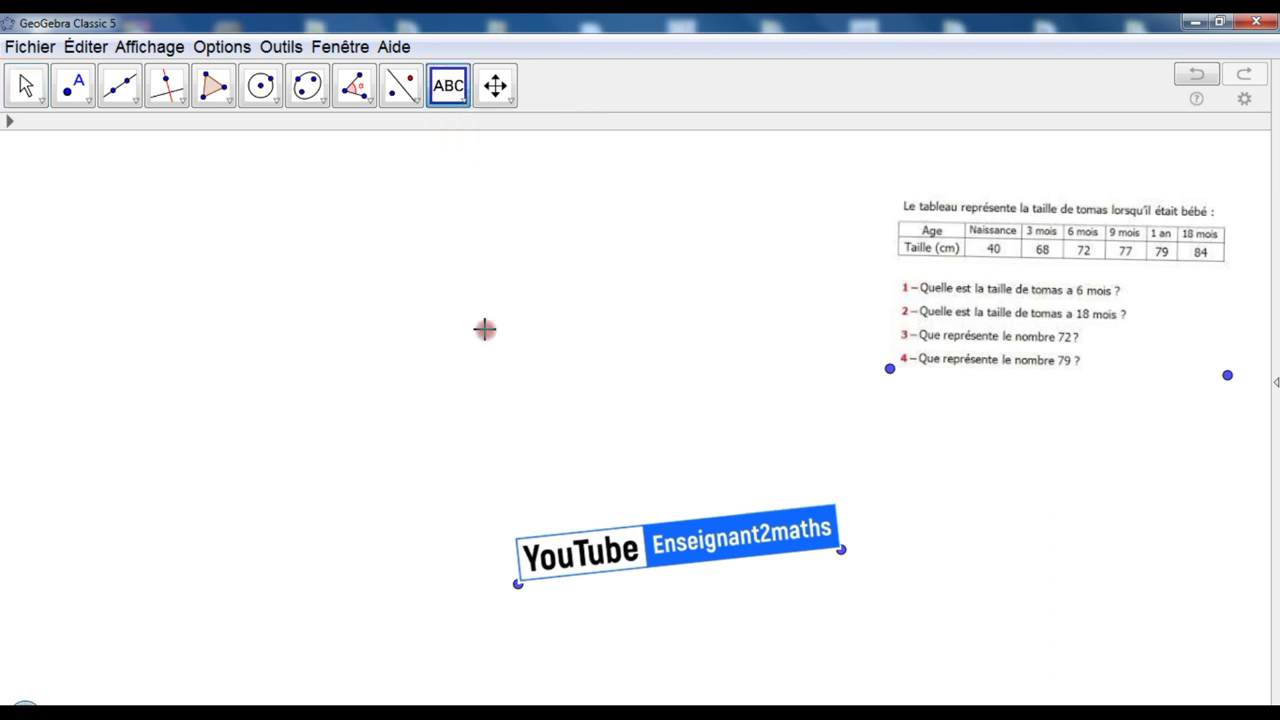
click(388, 314)
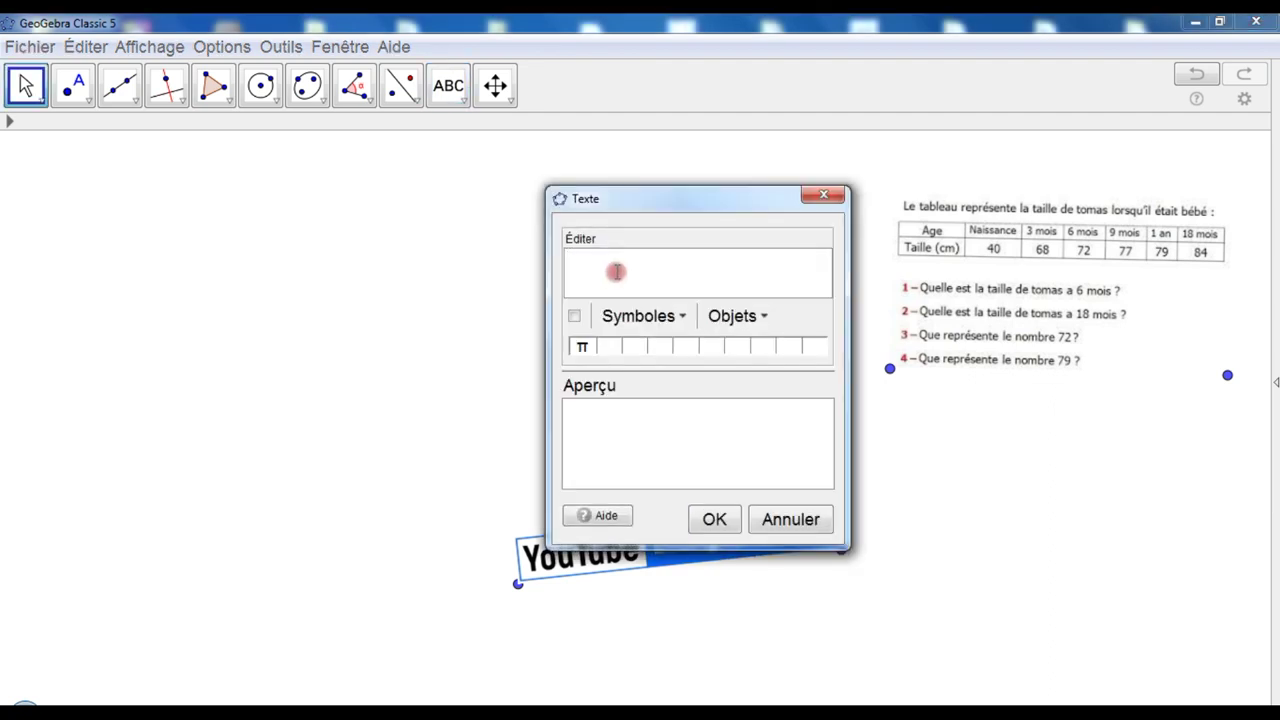
drag(650, 205, 594, 219)
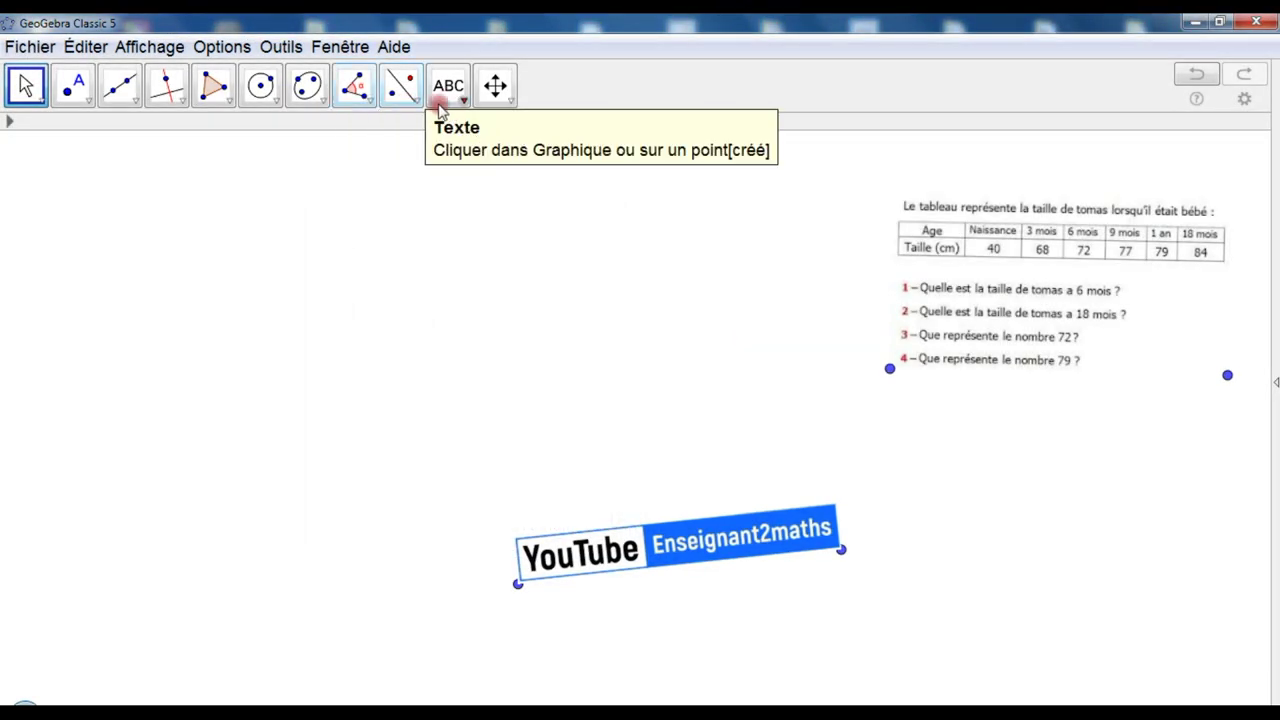
- Create a new text in the blank area beside the exercise image and enlarge its editing dialog
click(465, 103)
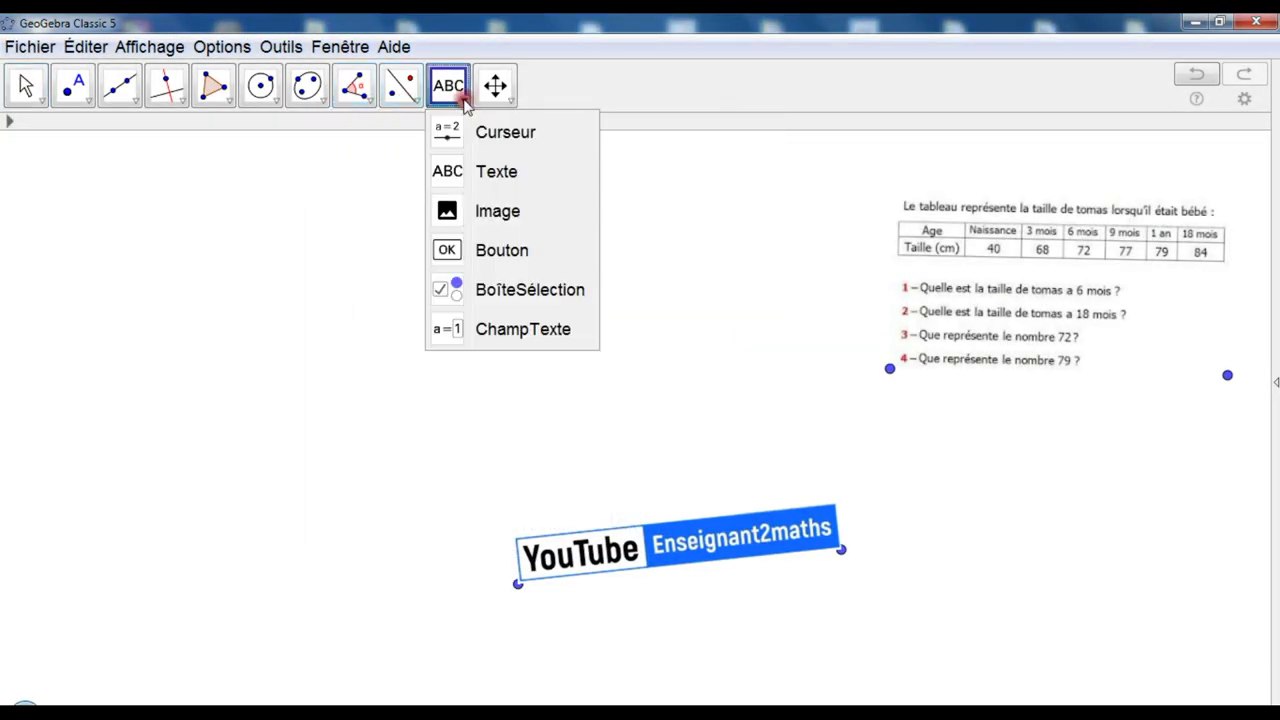
click(488, 178)
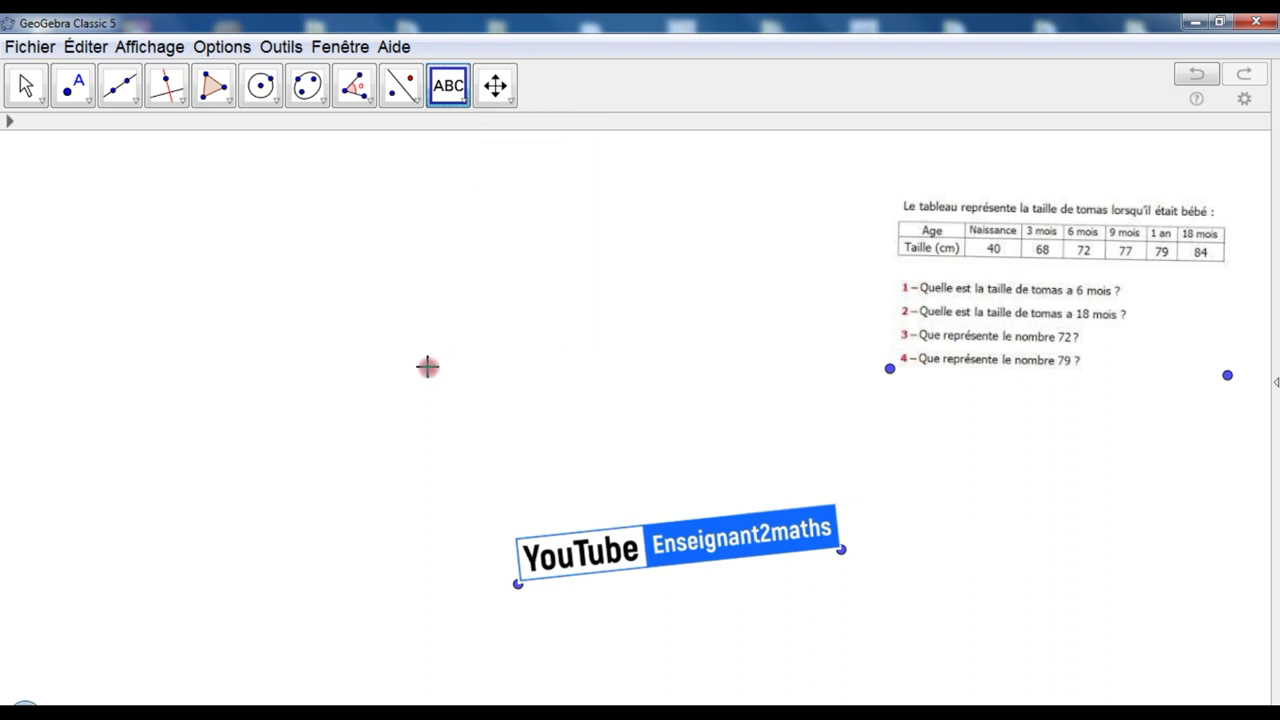
click(429, 367)
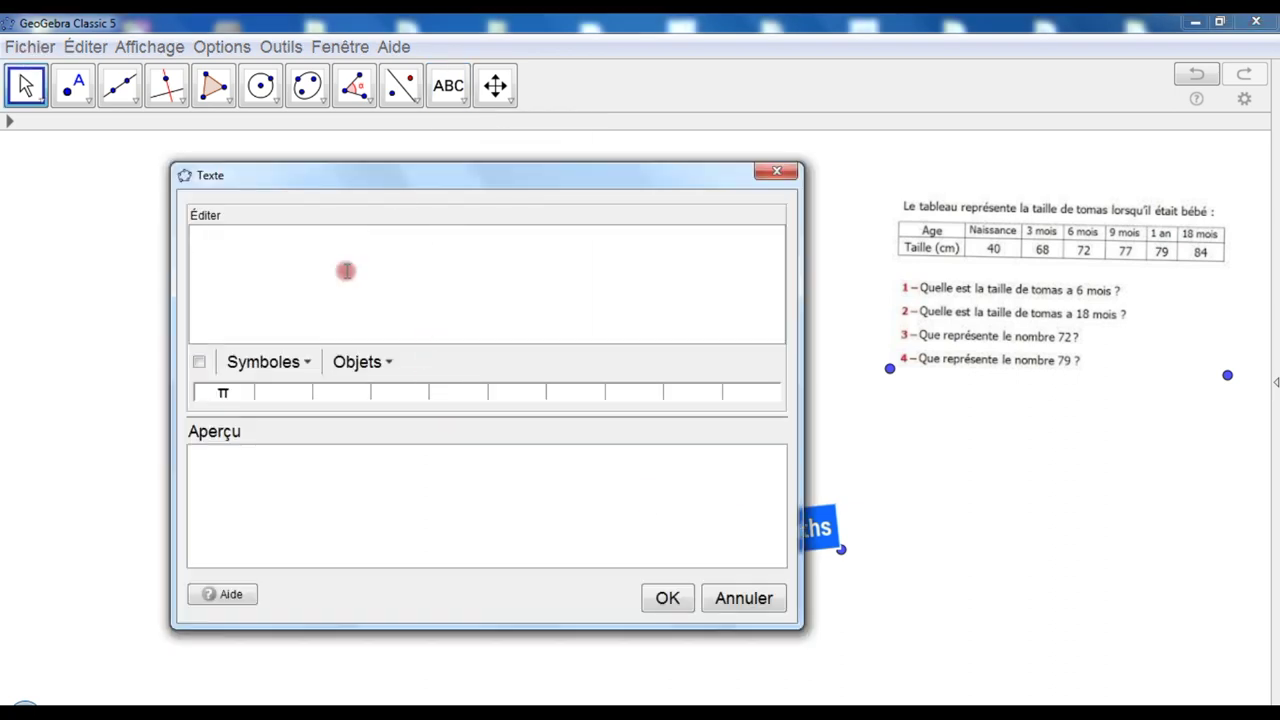
drag(797, 625, 874, 638)
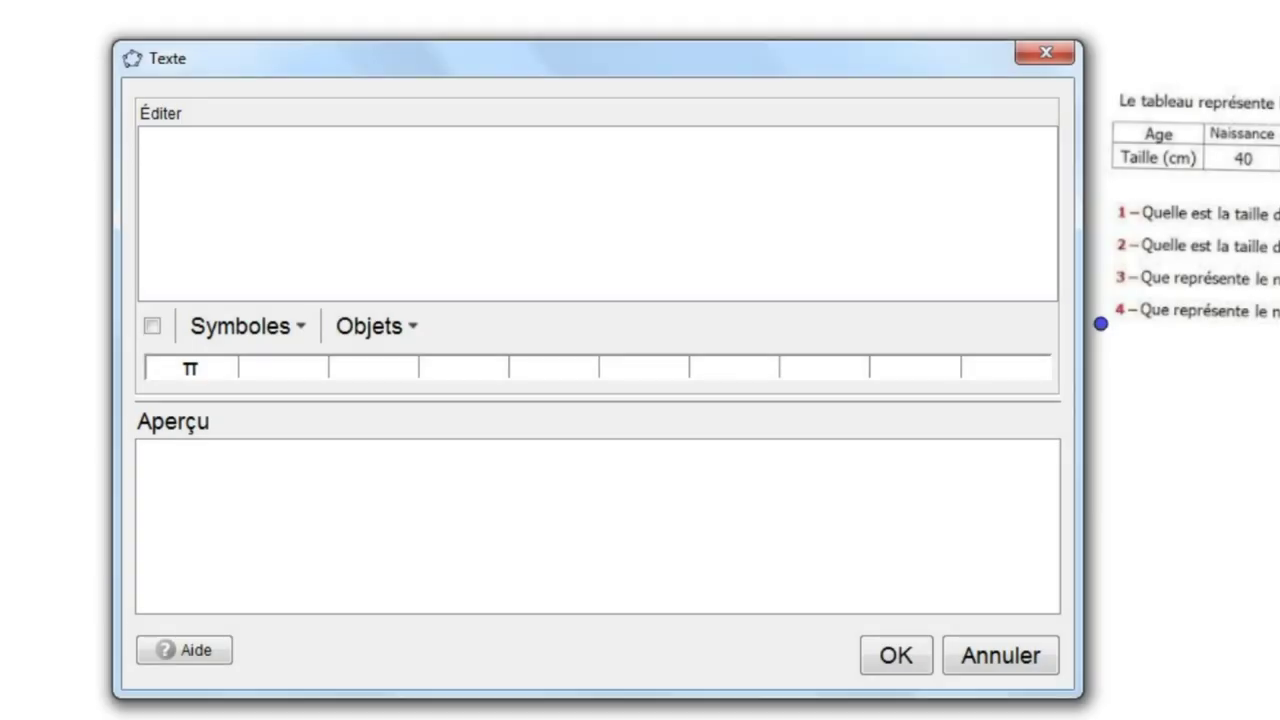
- Bring up the on-screen keyboard and enter \begin{tabular}{ccccccc} in the text with LaTeX formula enabled
click(1018, 281)
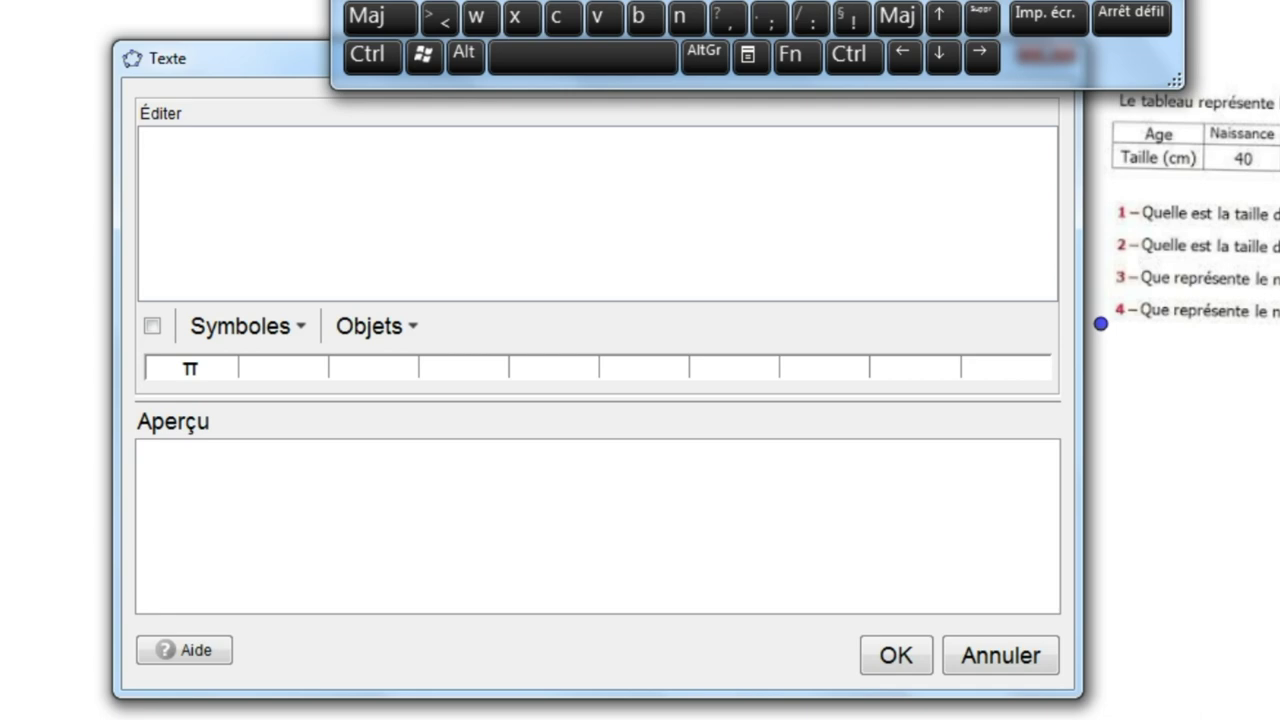
drag(666, 183, 617, 395)
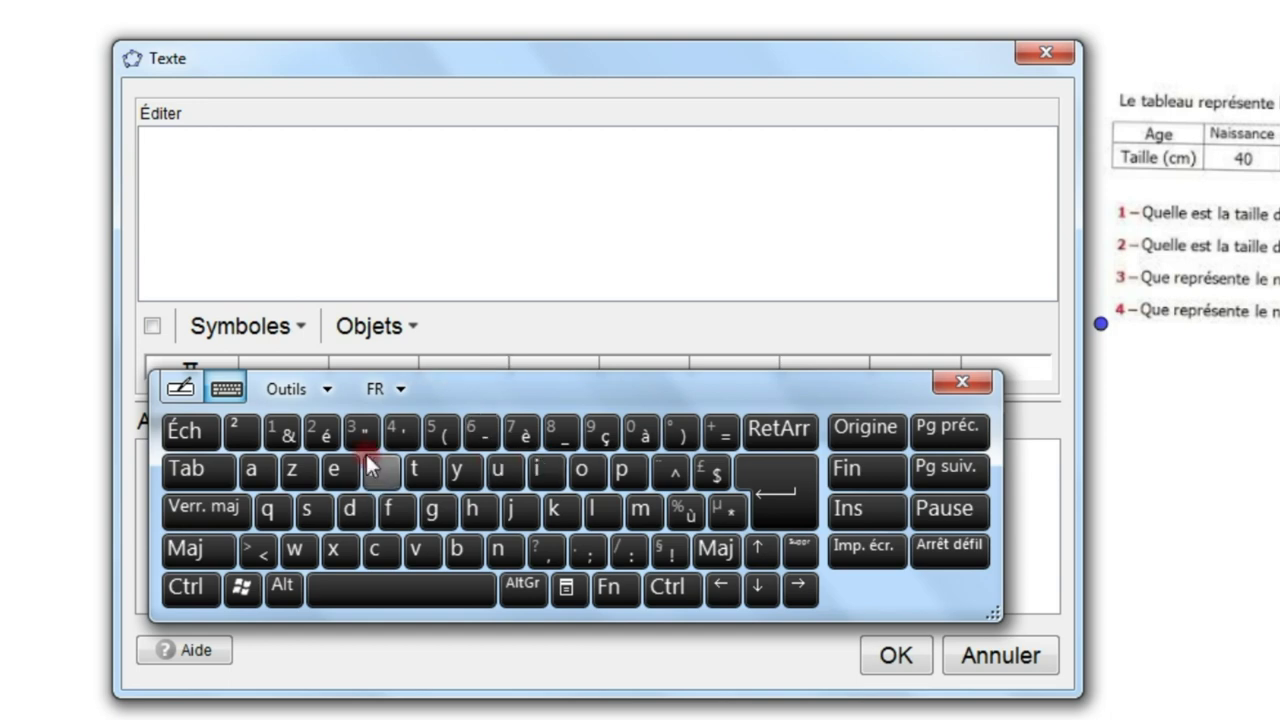
click(528, 585)
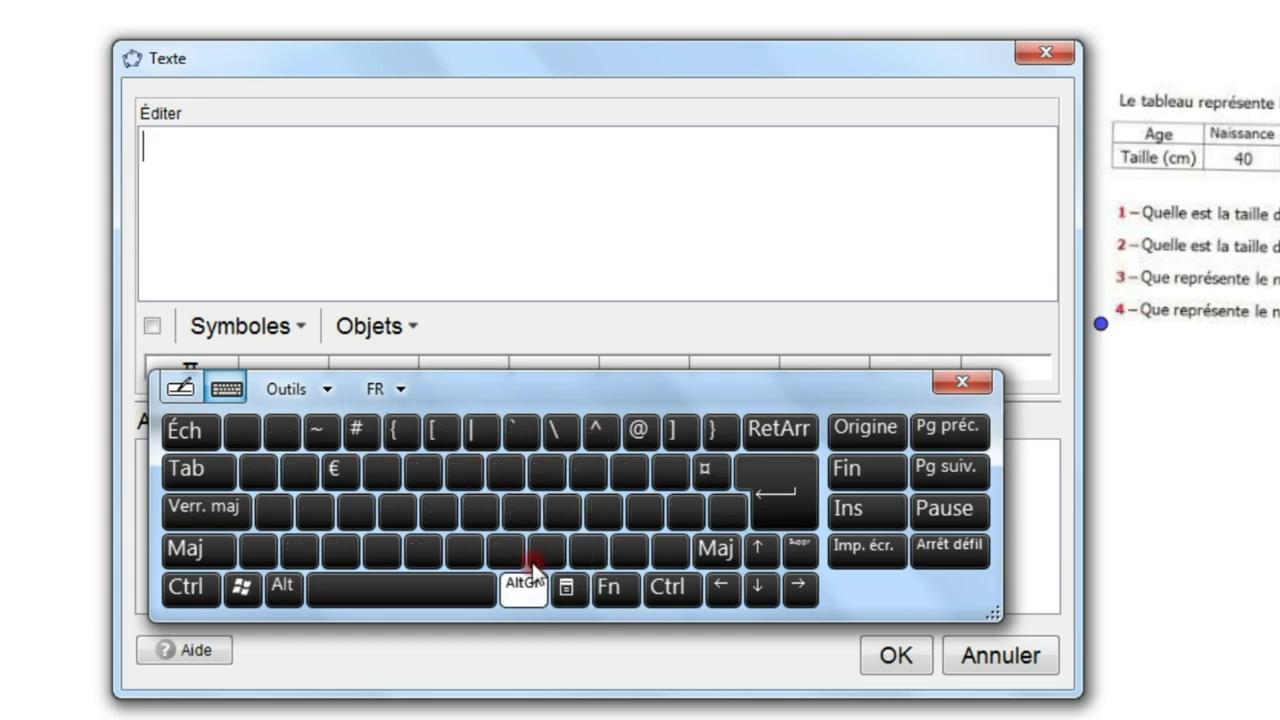
click(556, 432)
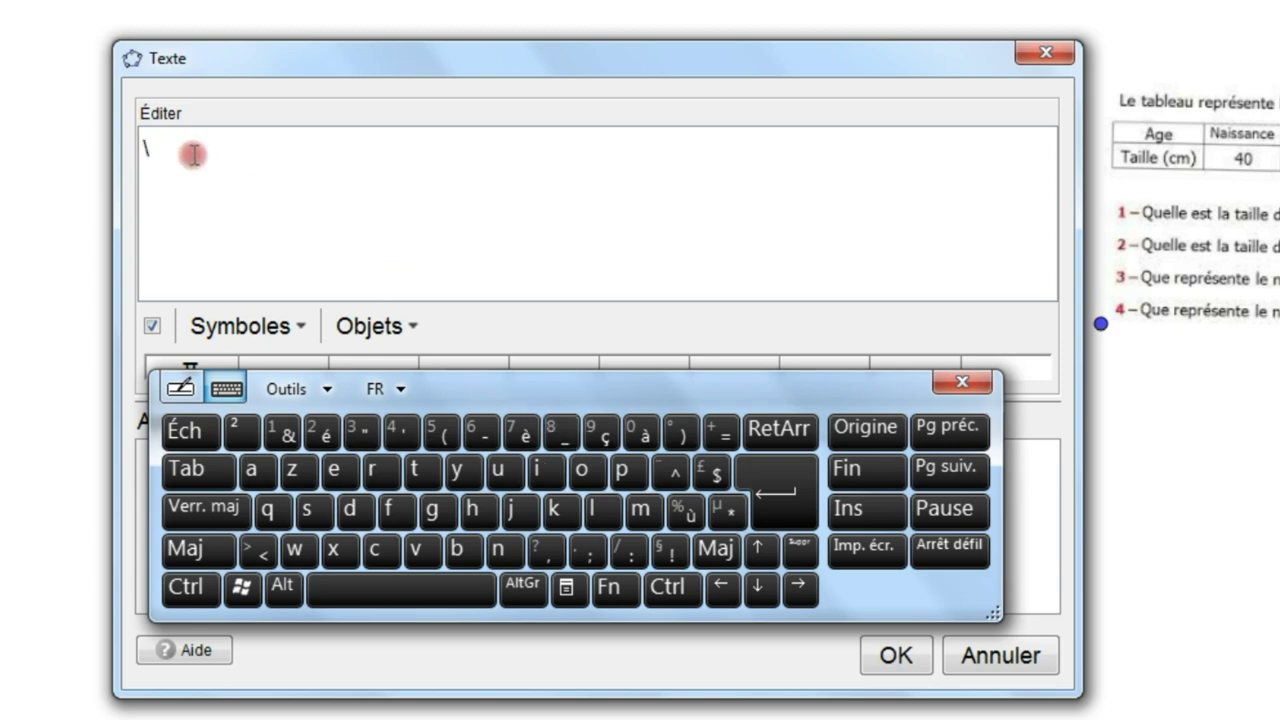
text(begin{)
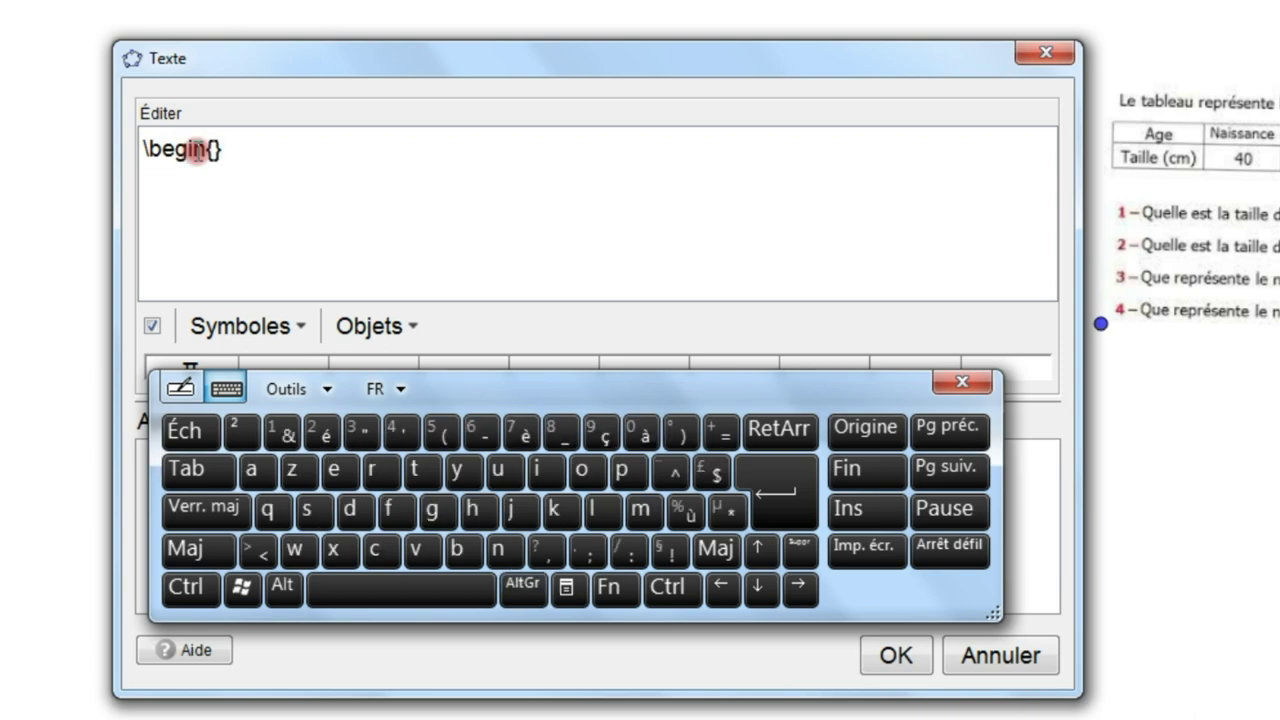
click(217, 150)
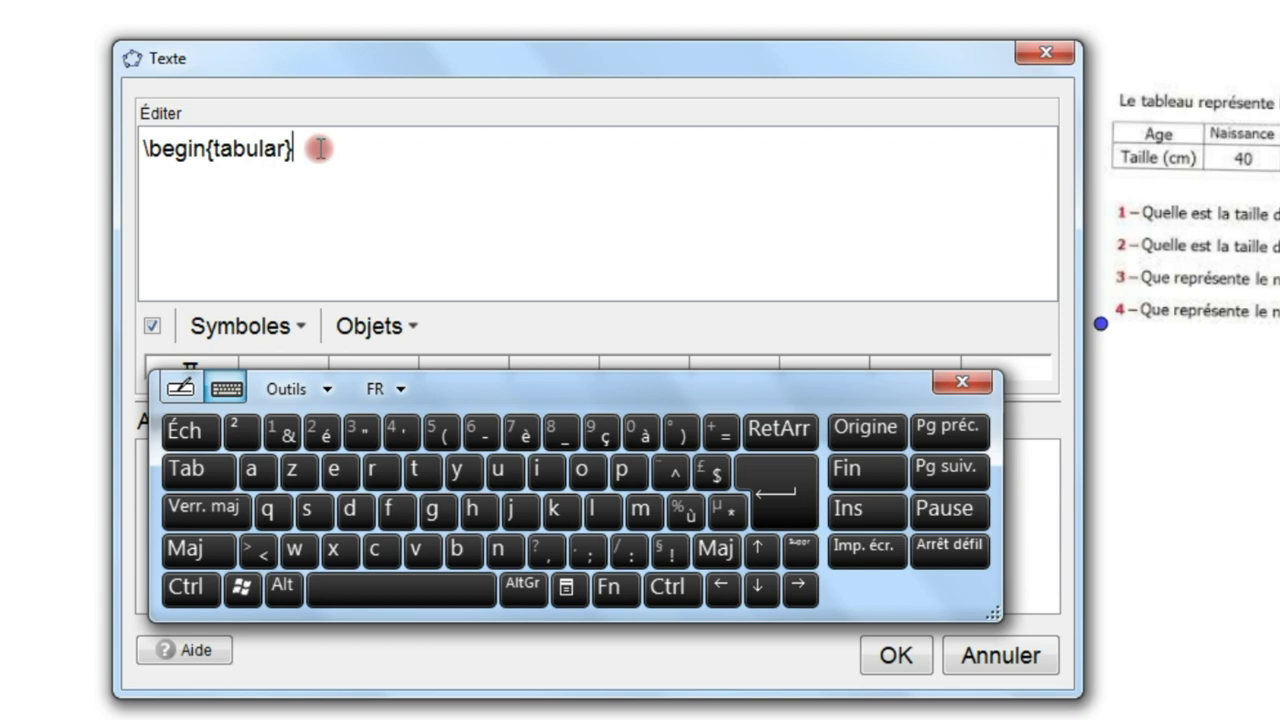
text({})
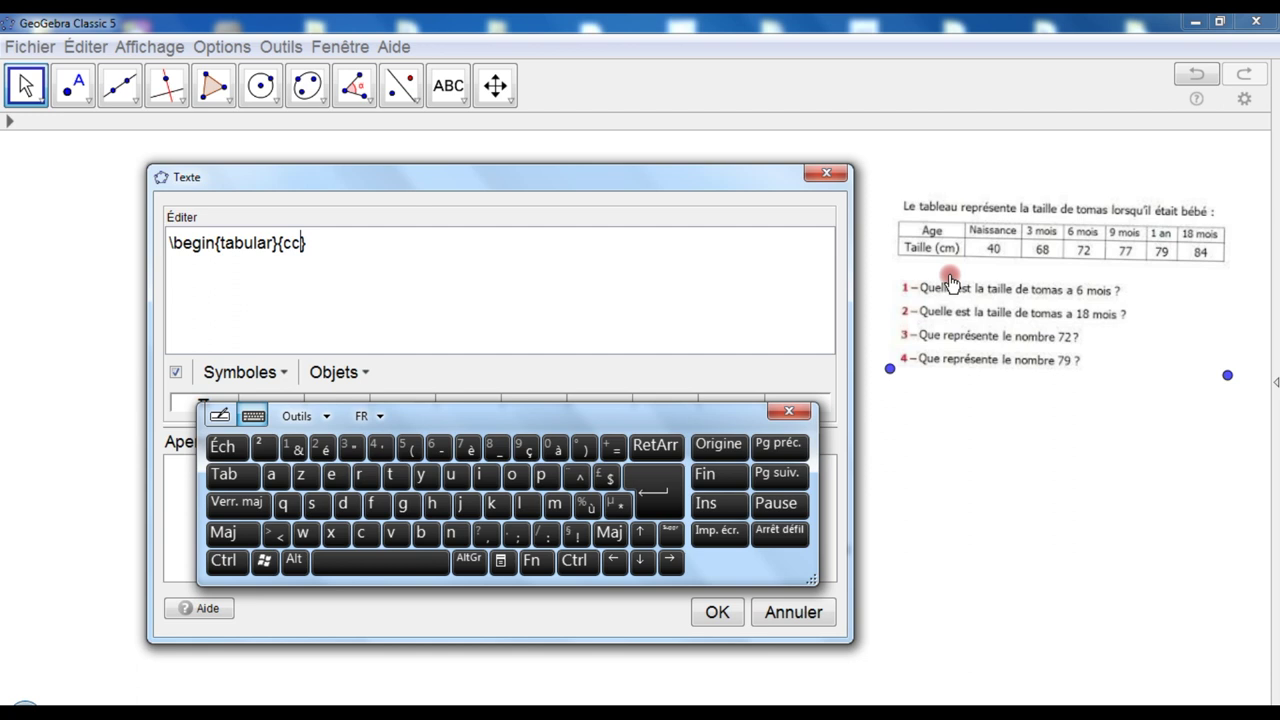
text(ccccccc)
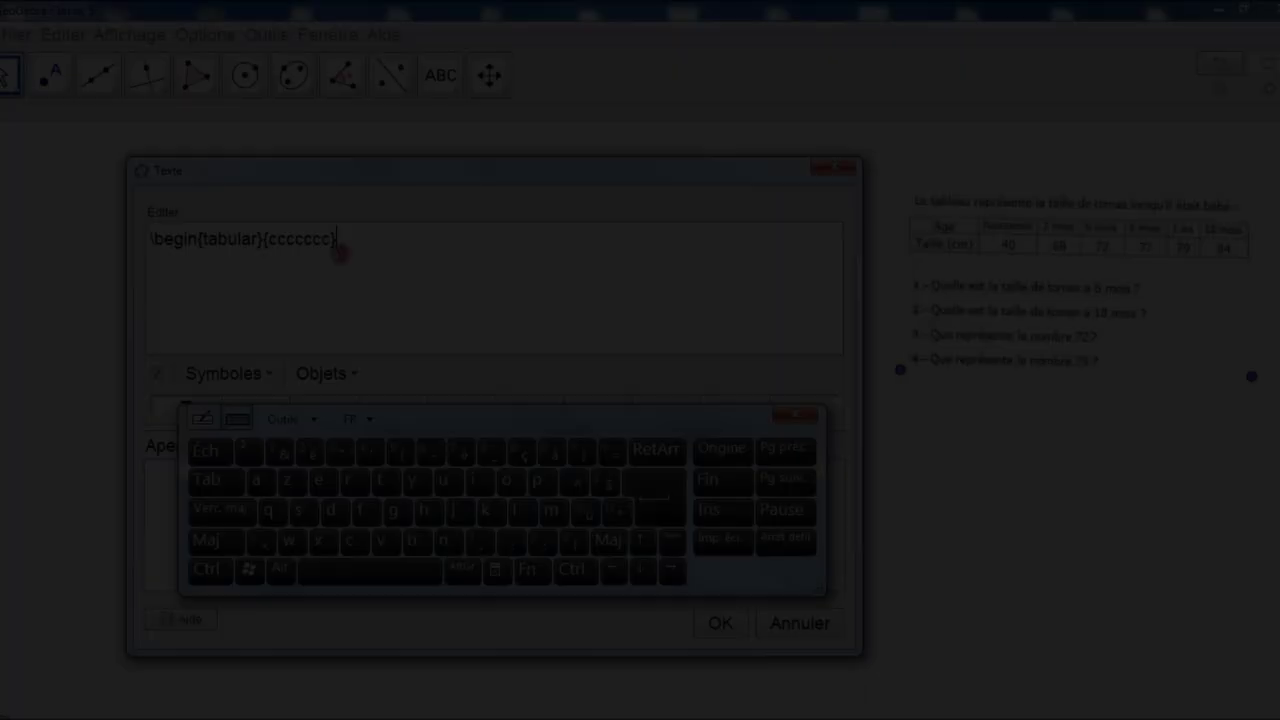
- Start the table's header row on a new line with Age&Naissance&3\ mois&
key(Return)
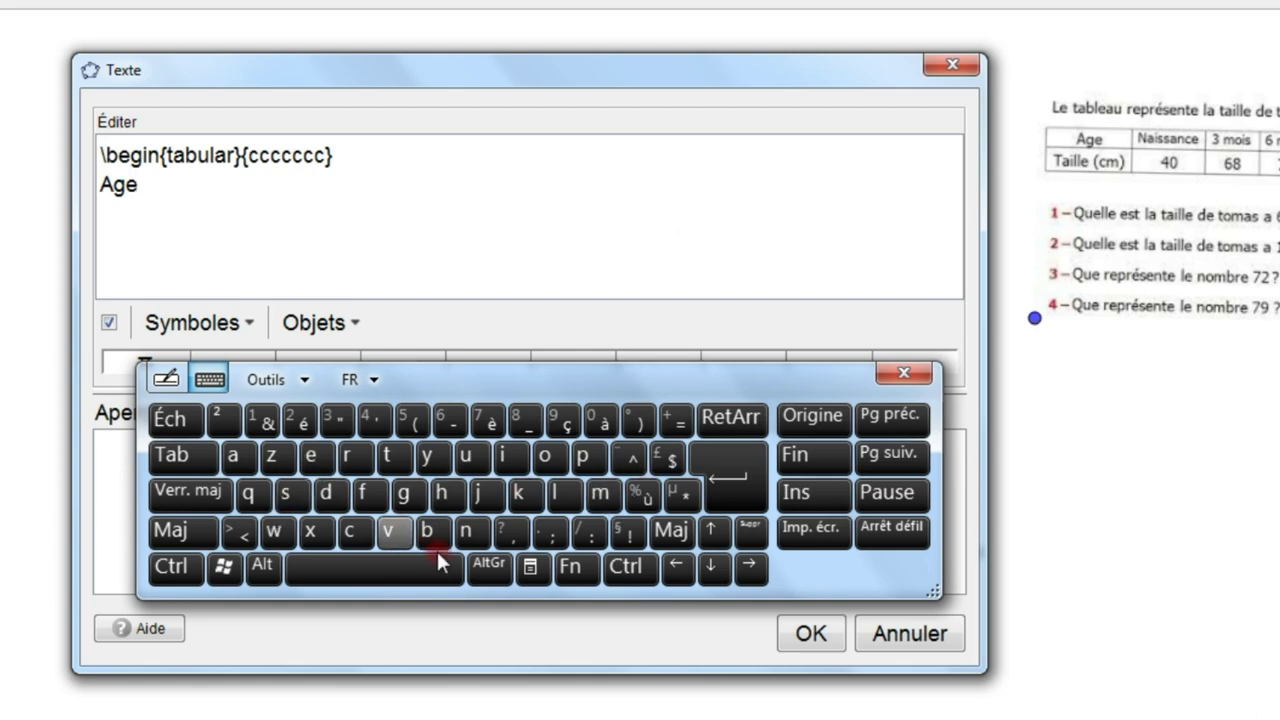
click(262, 418)
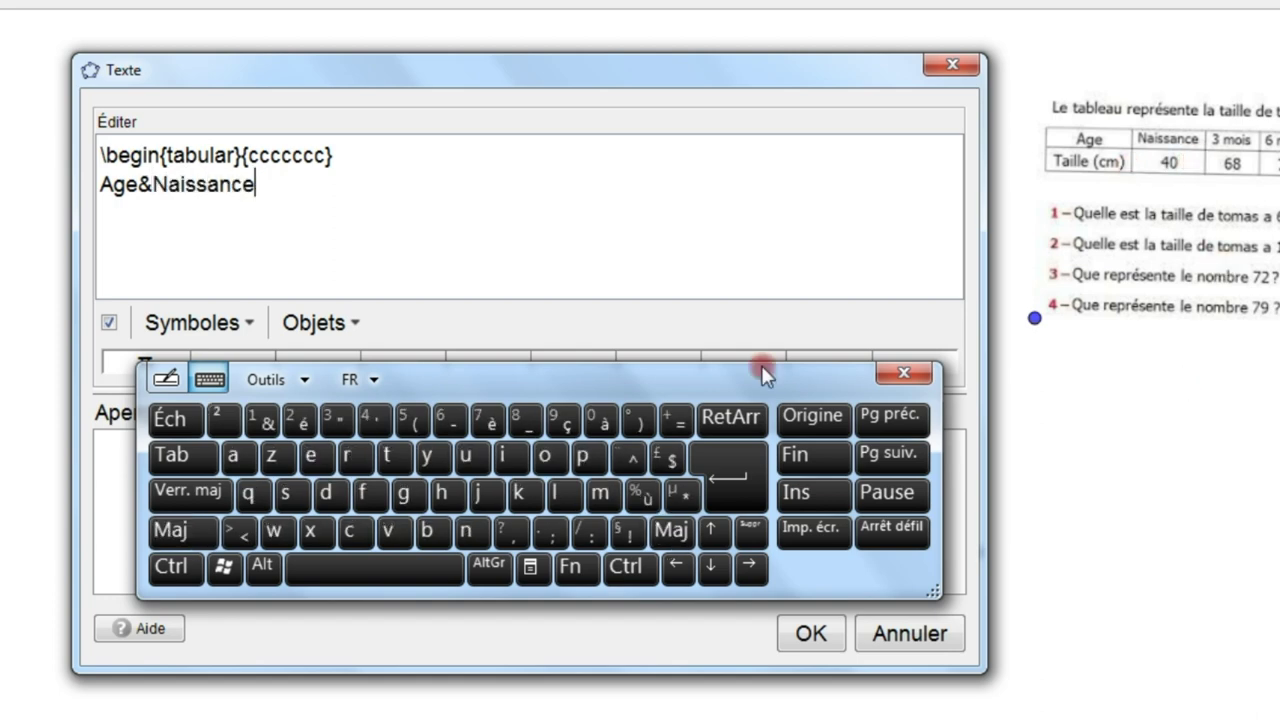
click(258, 425)
text(3\ mois&)
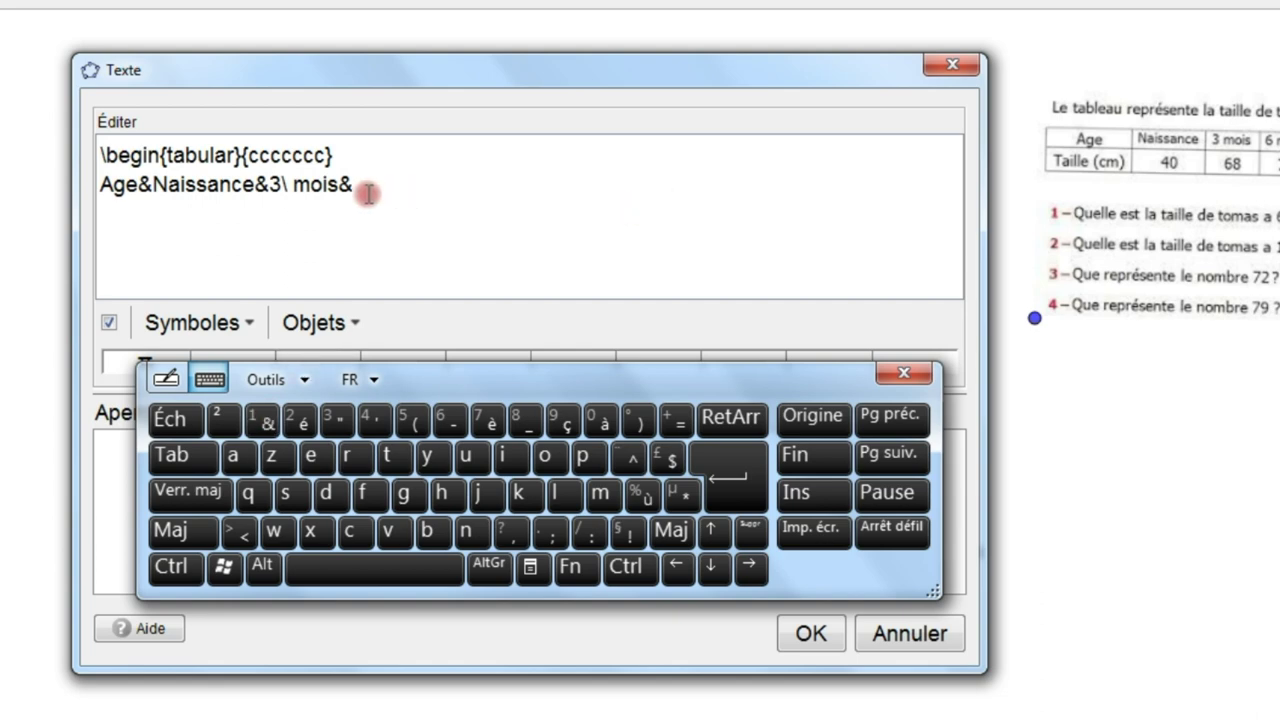
- Copy the 3\ mois entry and paste it as the next cell of the header row
drag(340, 186, 270, 186)
key(ctrl+c)
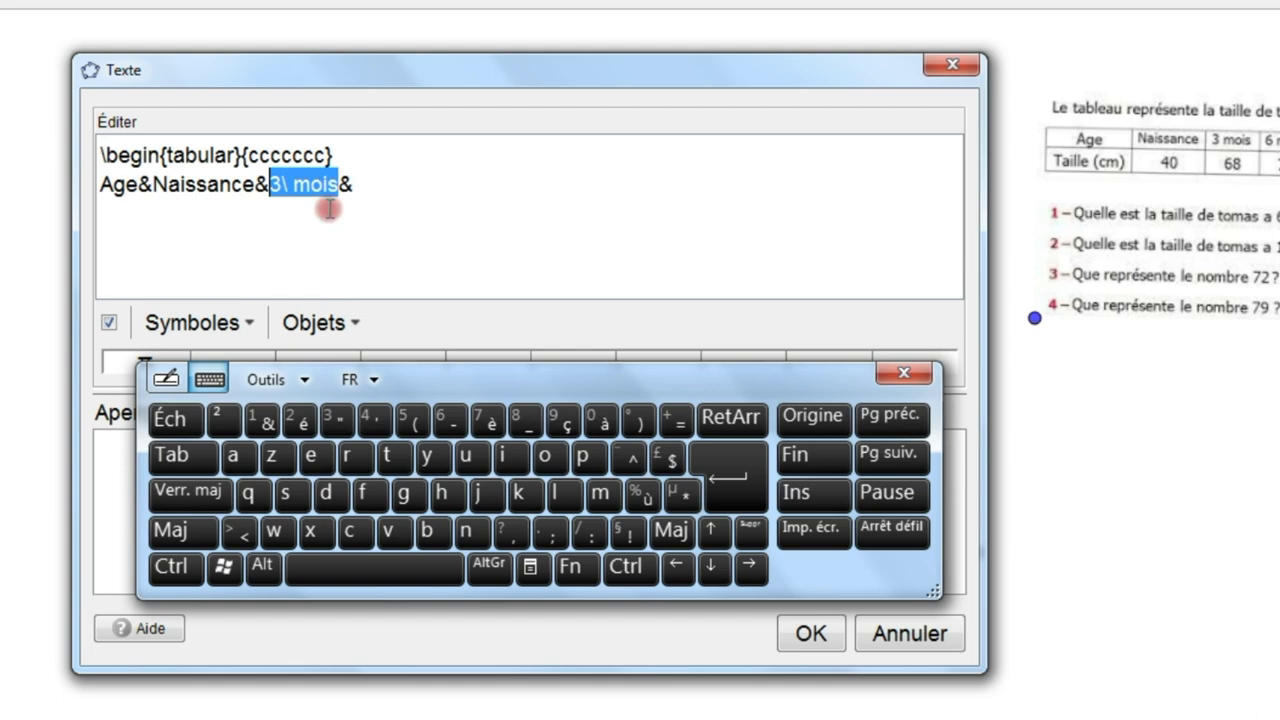
click(178, 568)
click(351, 531)
click(372, 190)
click(172, 566)
click(388, 531)
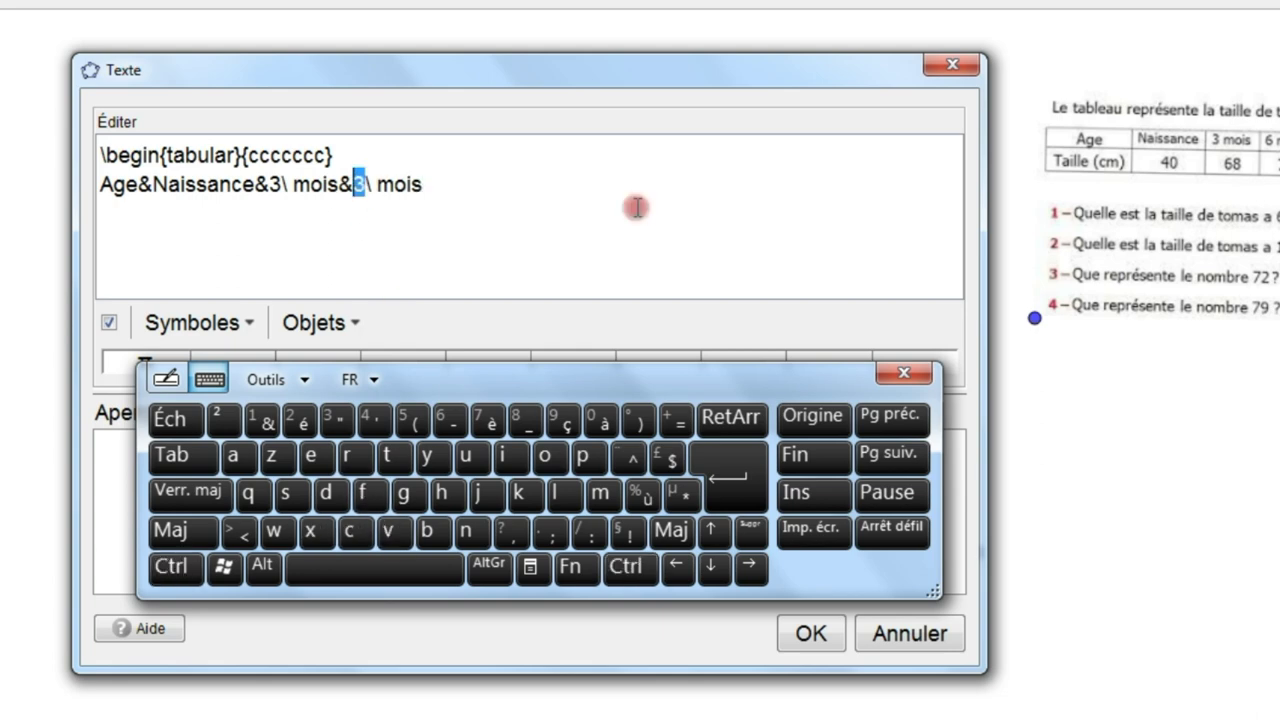
- Change the pasted header cell to 6\ mois and add an & separator after it
key(Caps_Lock)
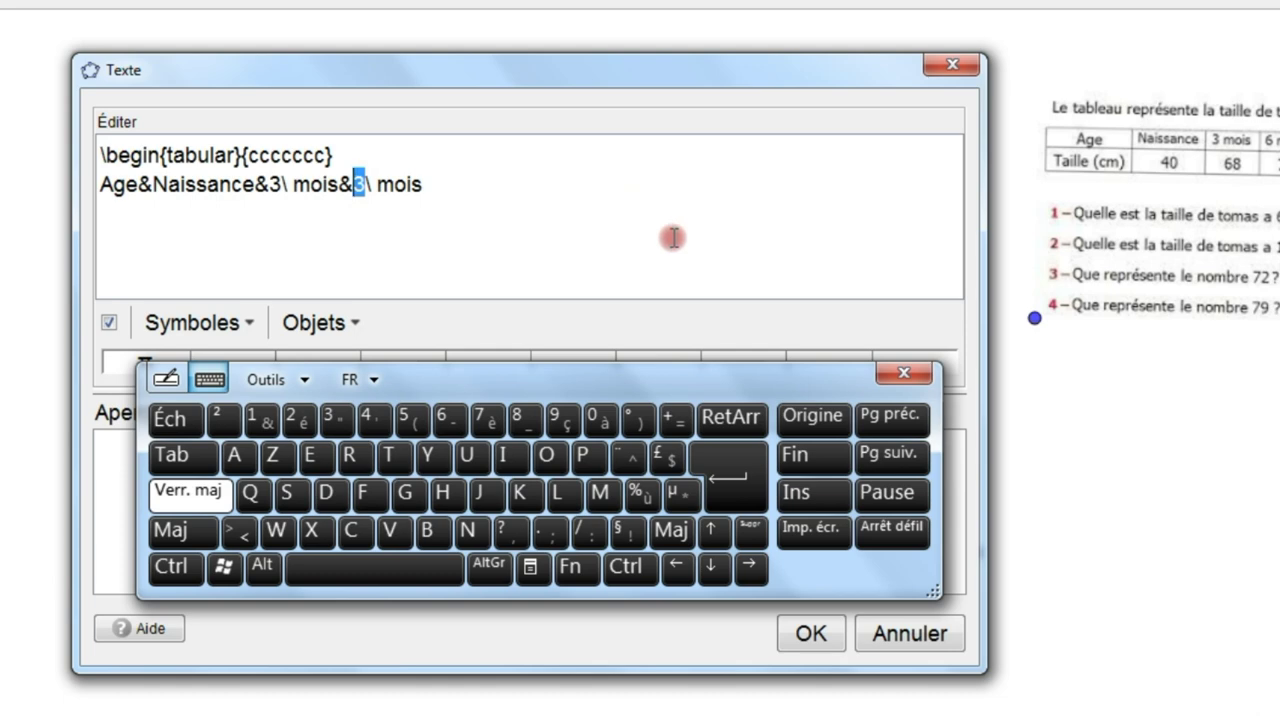
text(6)
key(Caps_Lock)
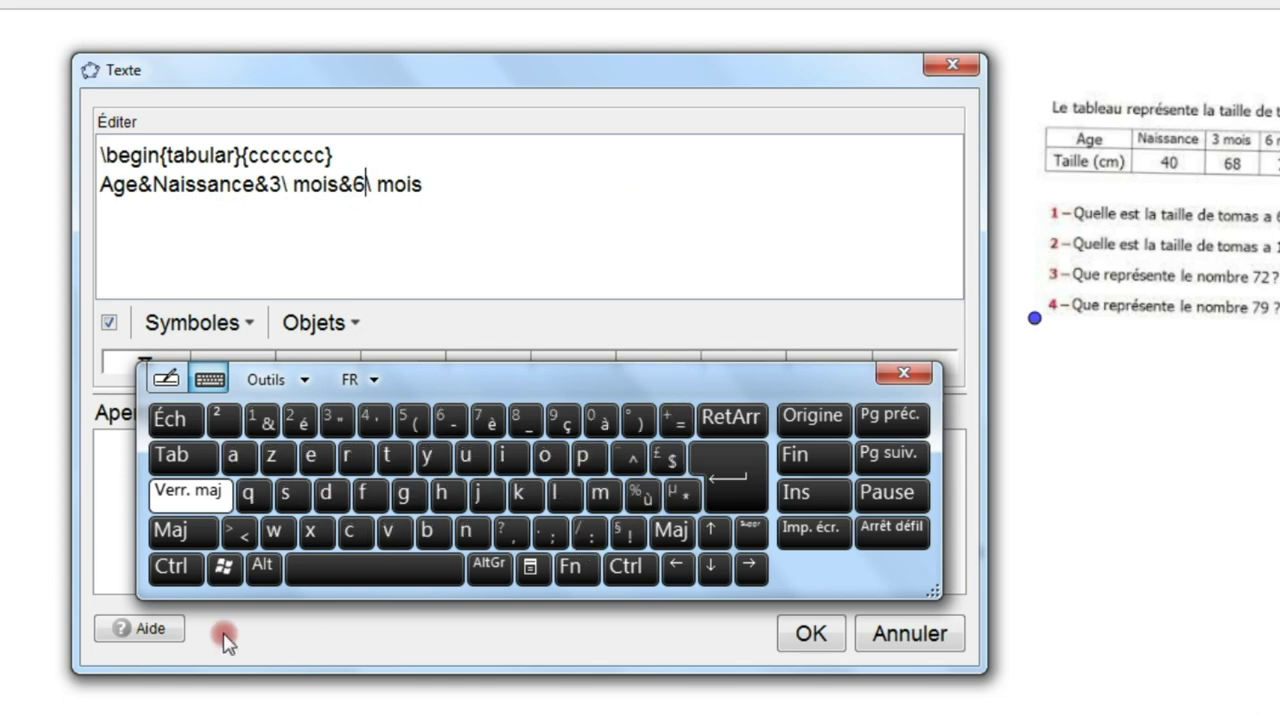
click(263, 419)
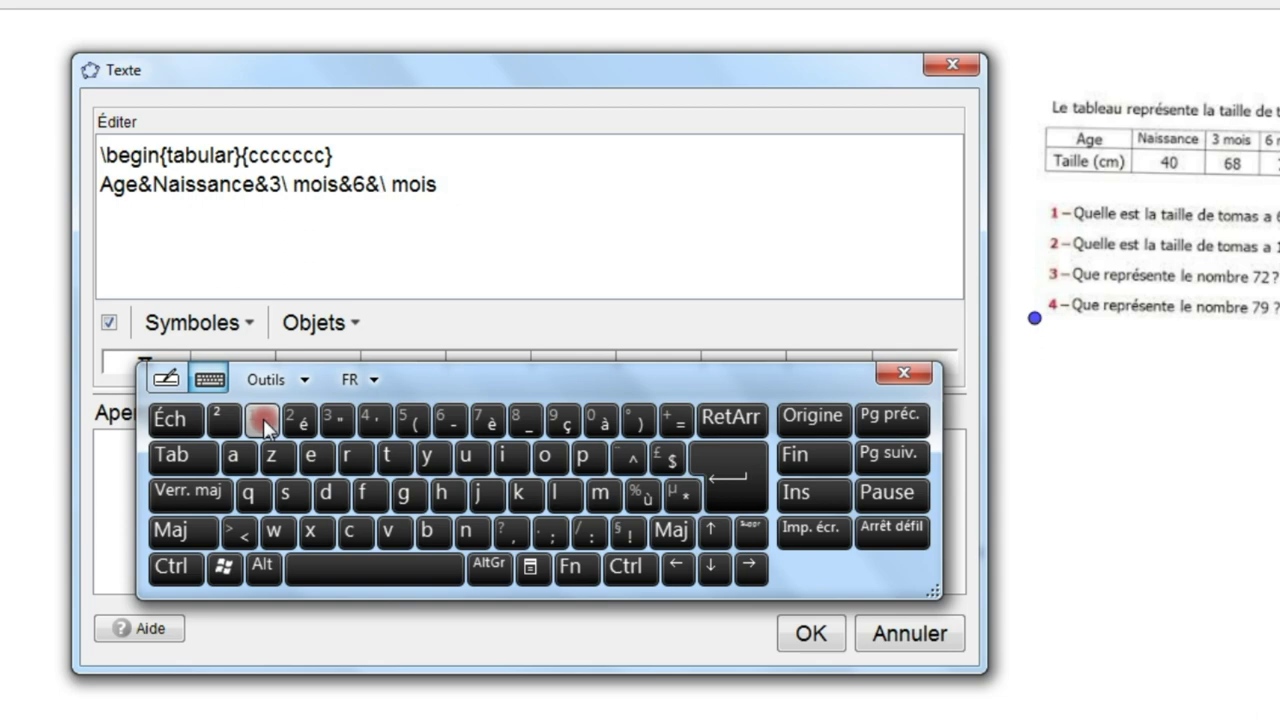
key(BackSpace)
click(429, 184)
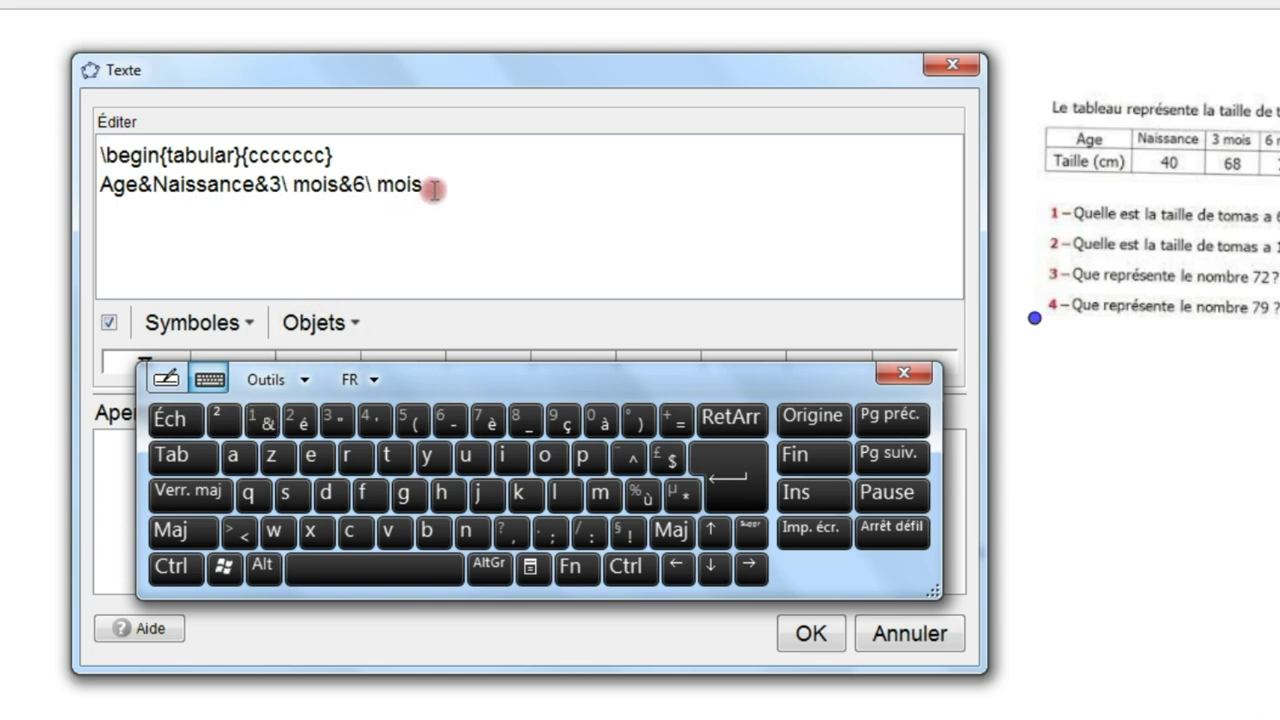
click(263, 419)
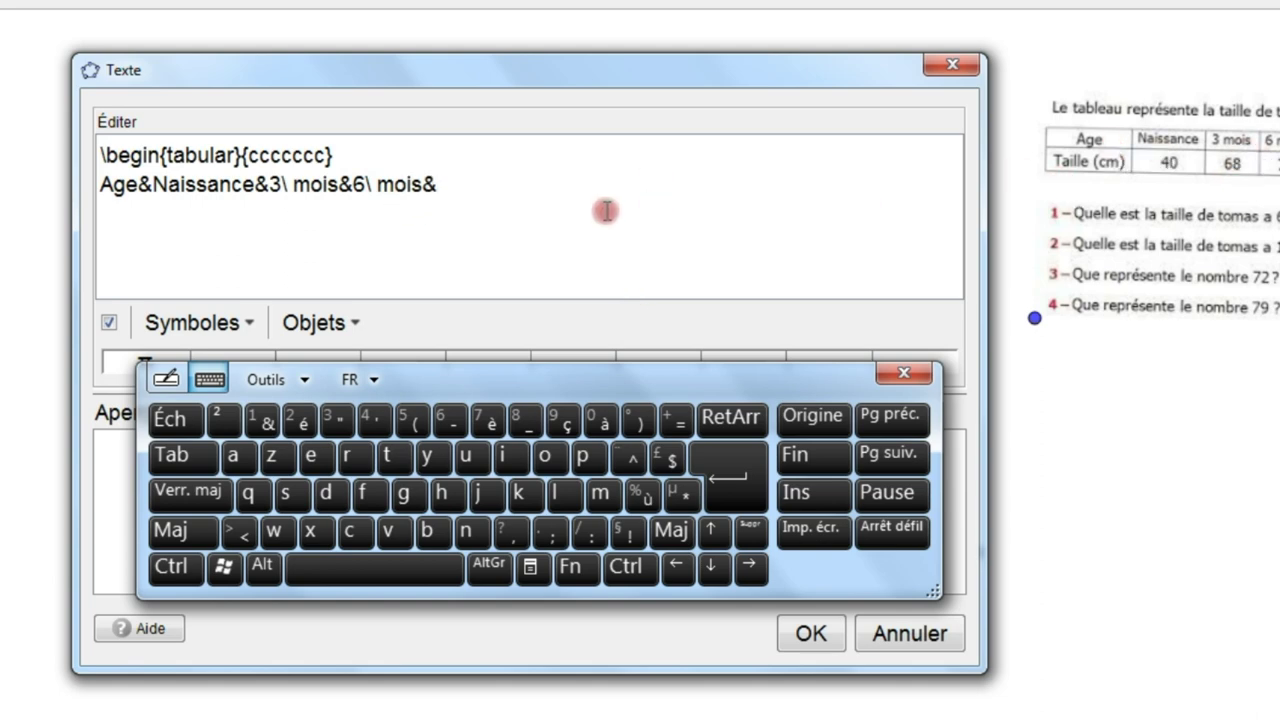
- Paste the copied entry as another header cell and change its number so it reads 9\ mois
key(ctrl)
key(ctrl+v)
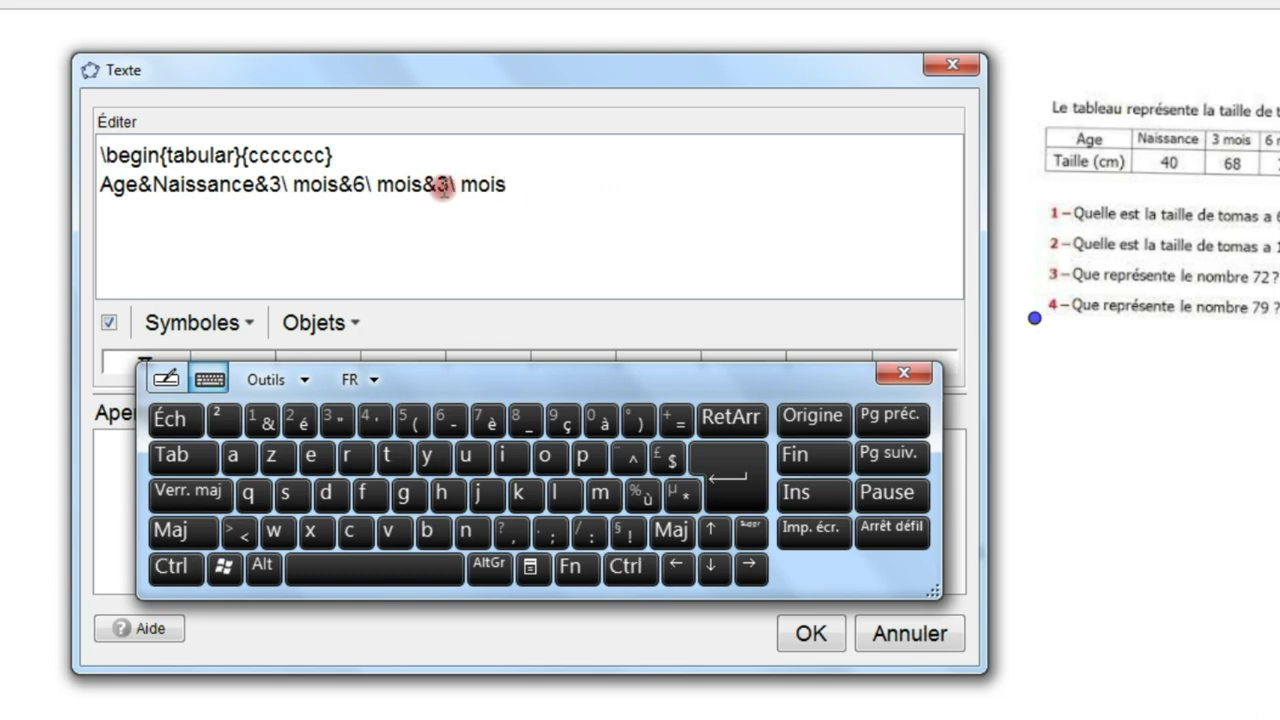
drag(449, 184, 437, 184)
click(660, 529)
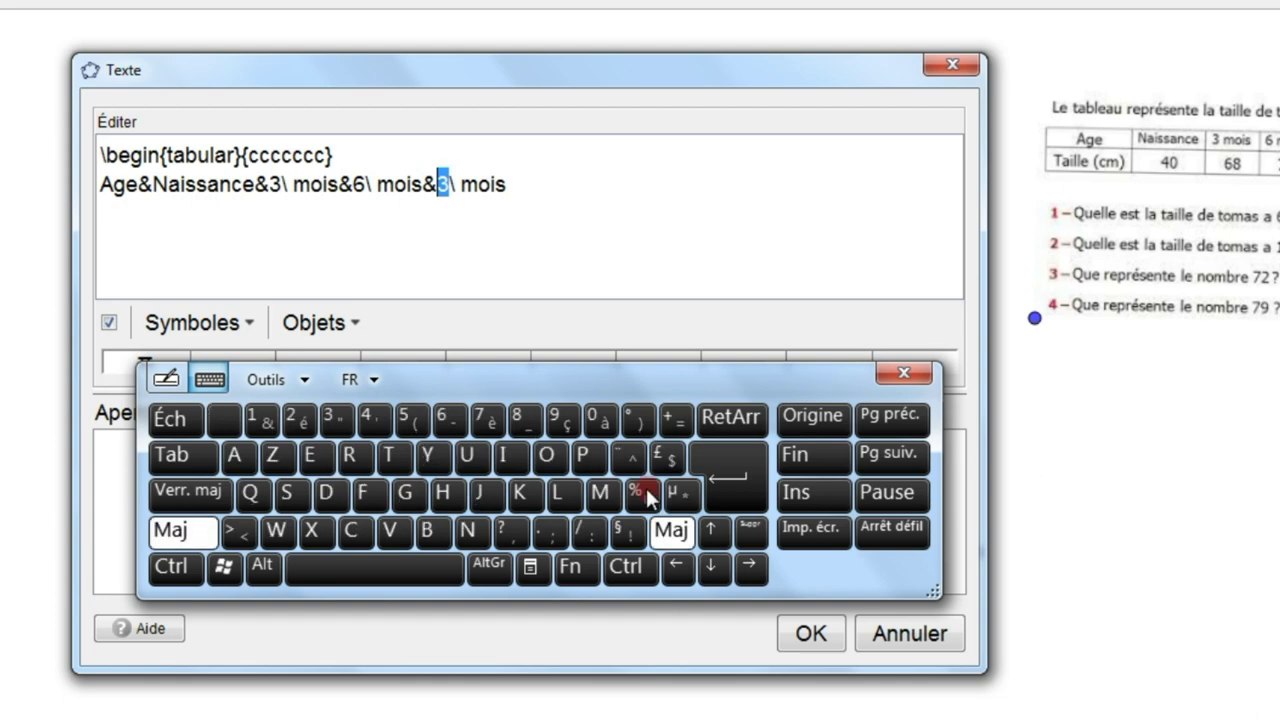
click(563, 418)
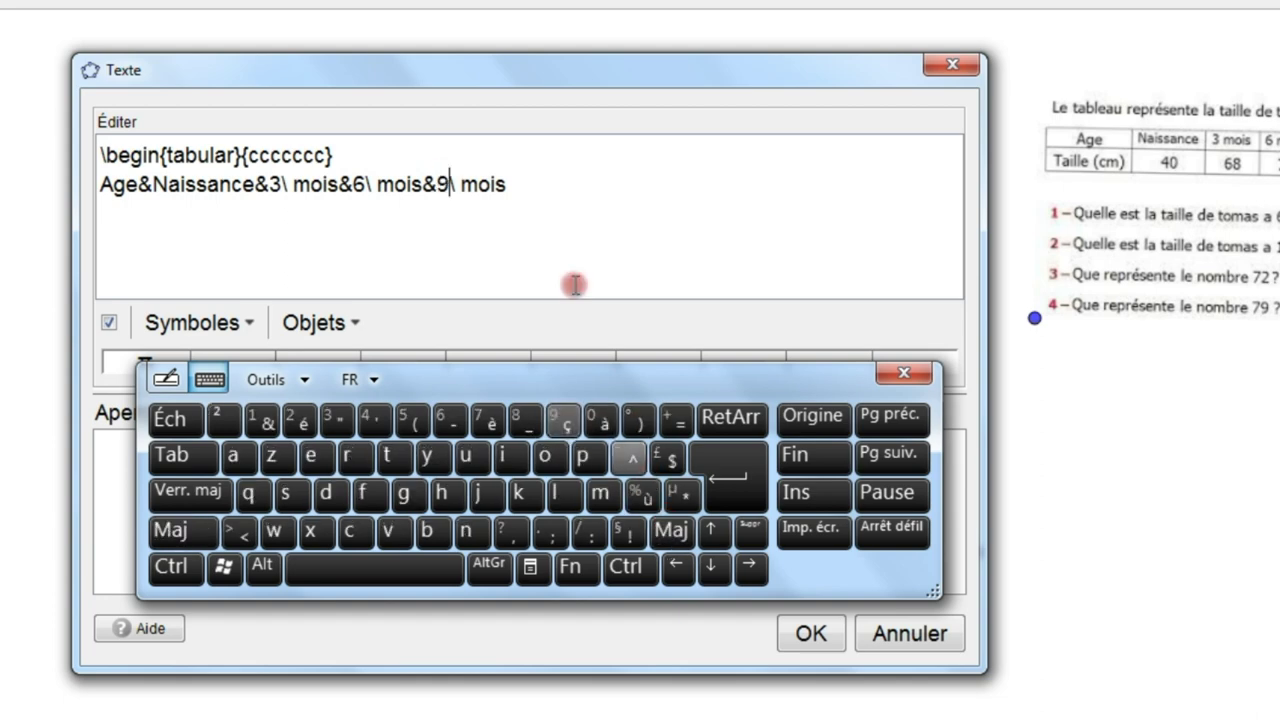
- Extend the header row after 9\ mois with &1\ an&18\ mois
click(540, 200)
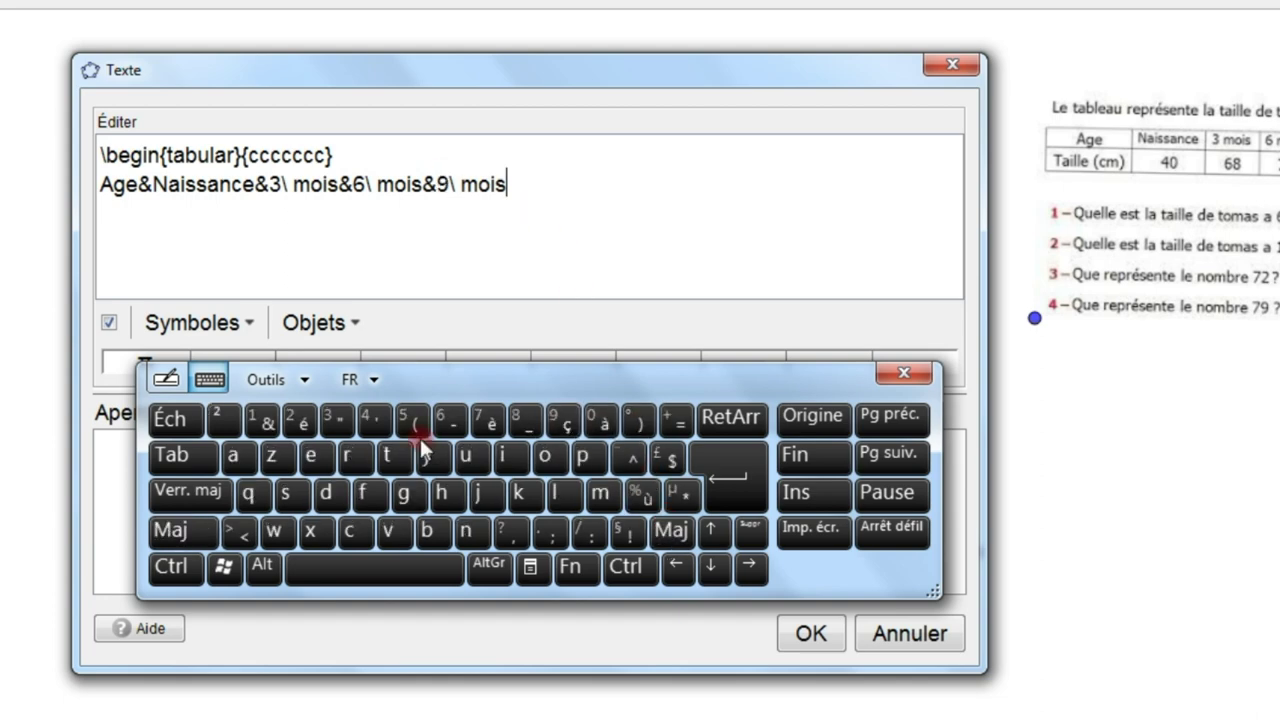
click(262, 420)
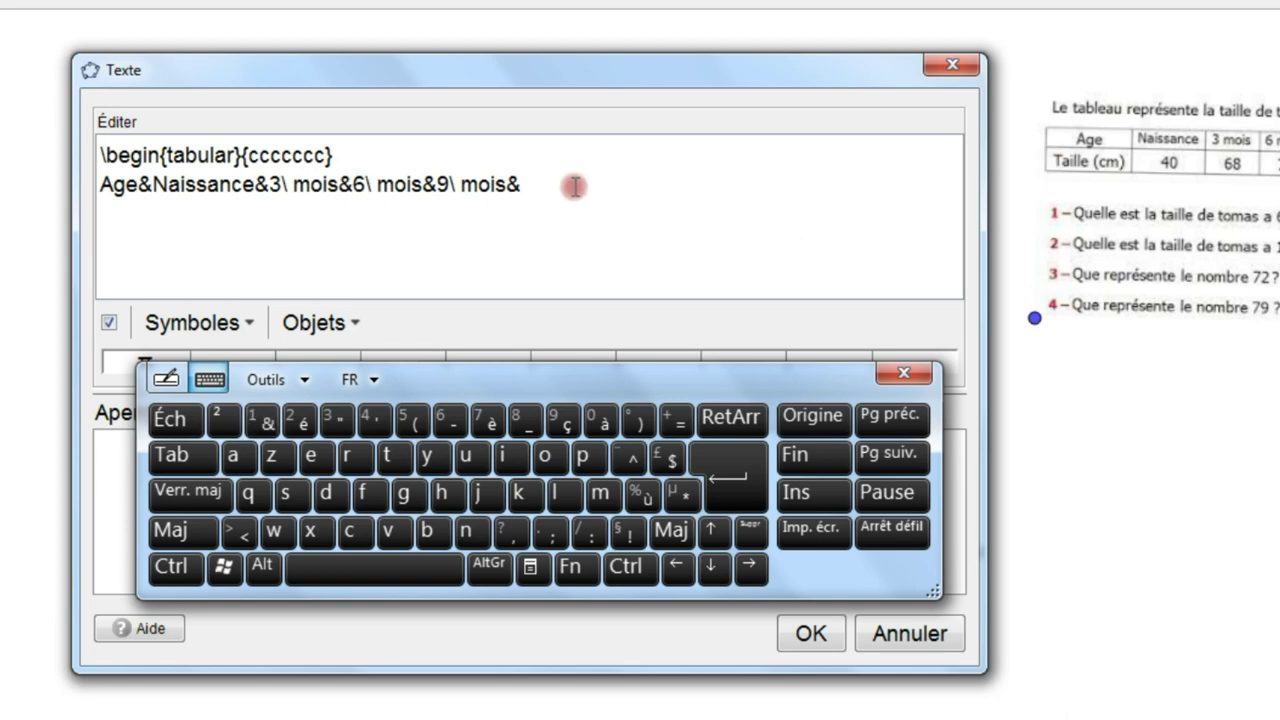
text(1\ an)
click(257, 424)
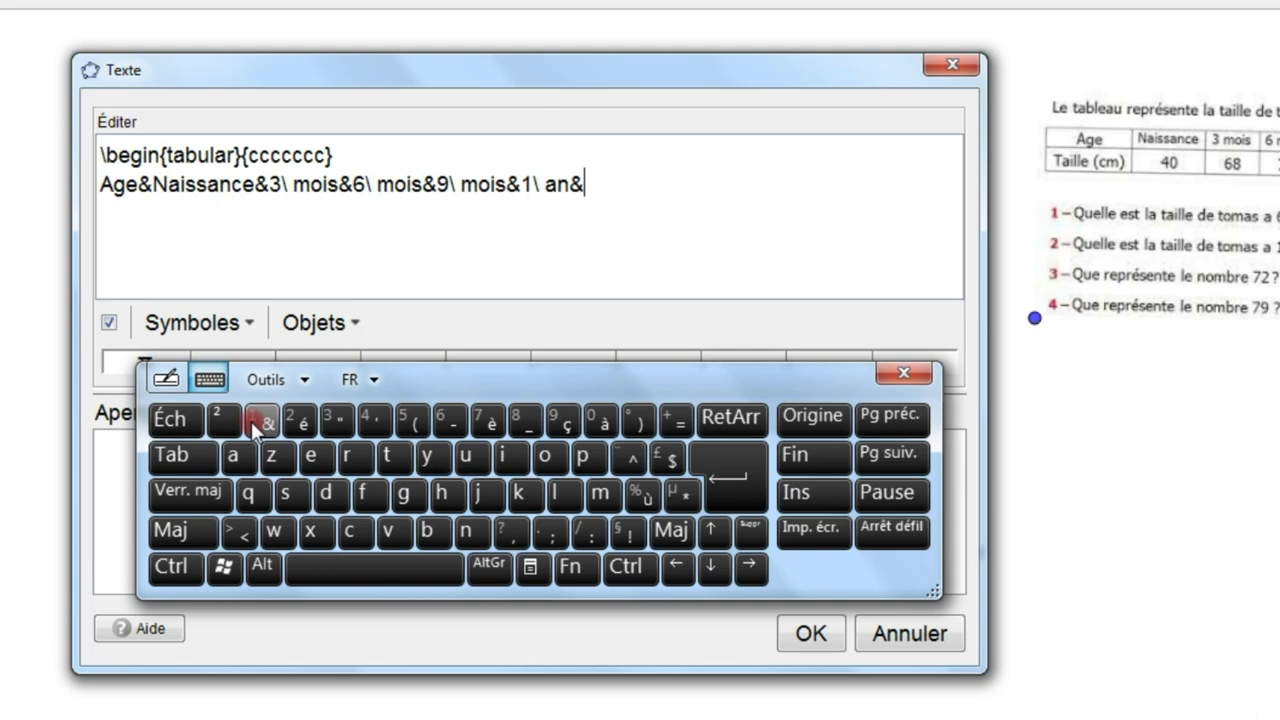
text(18\ mois)
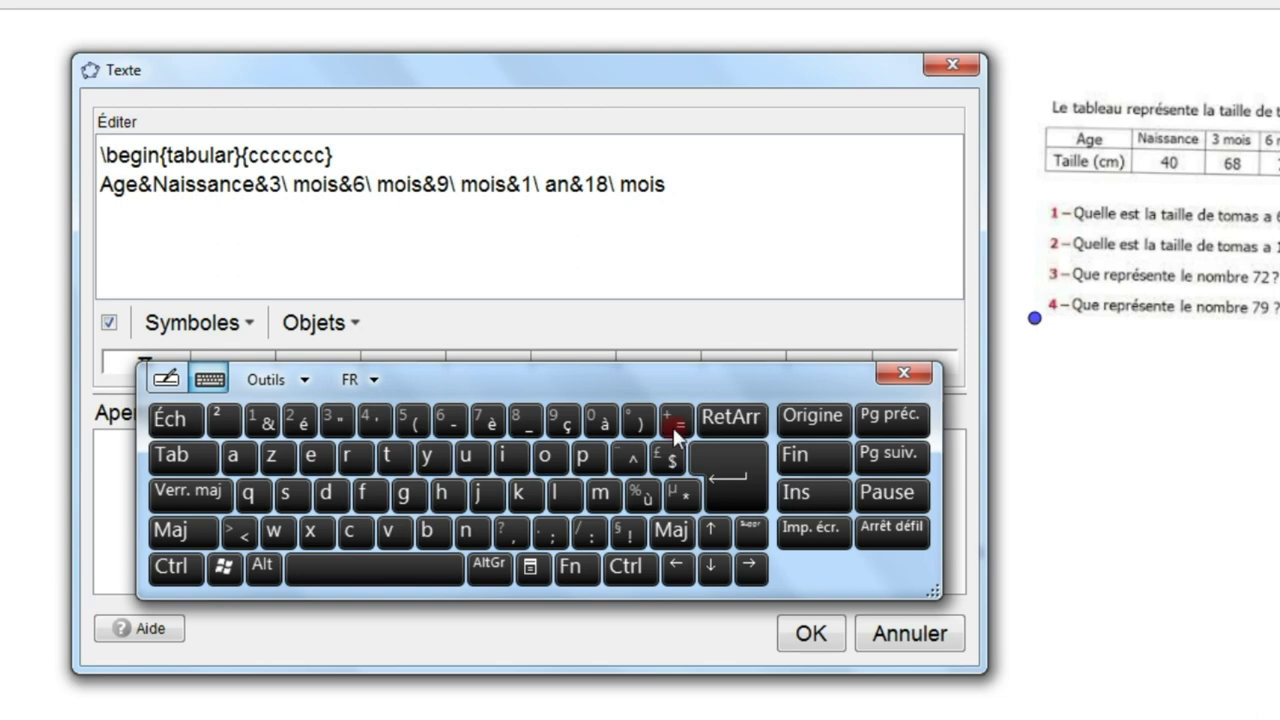
- End the header row with the row break \\ after 18\ mois
click(489, 567)
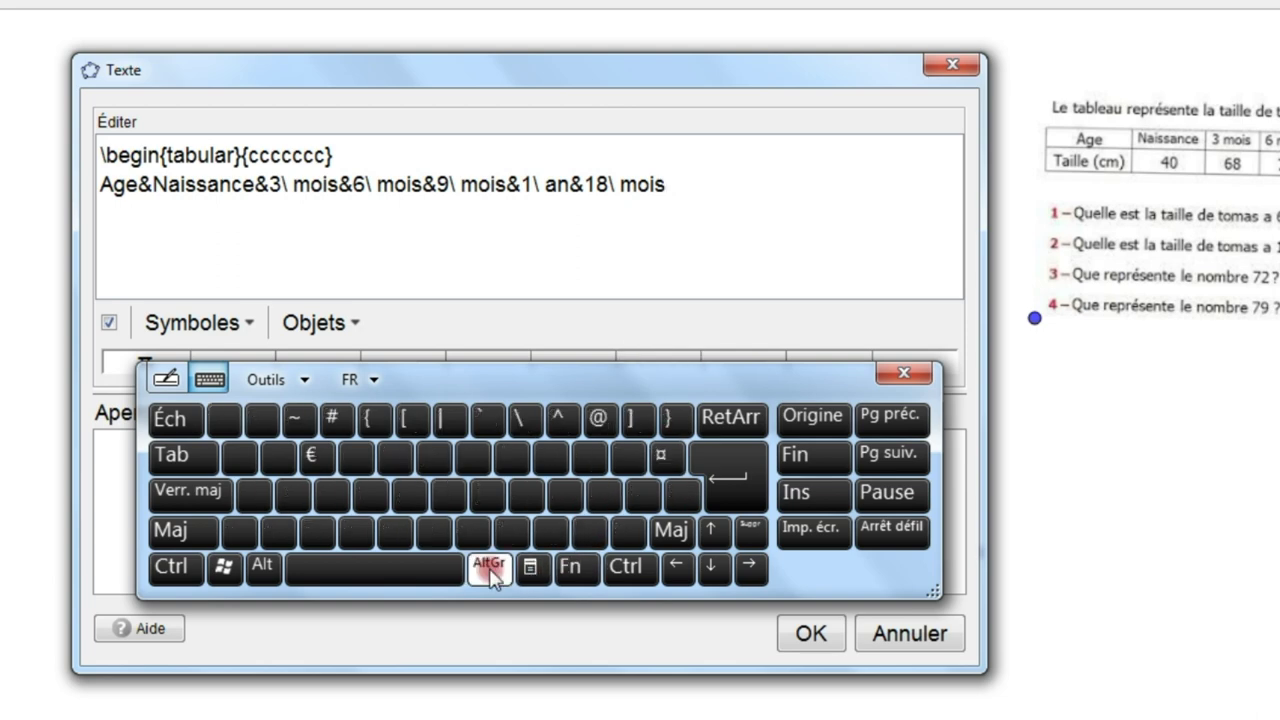
click(524, 420)
click(524, 420)
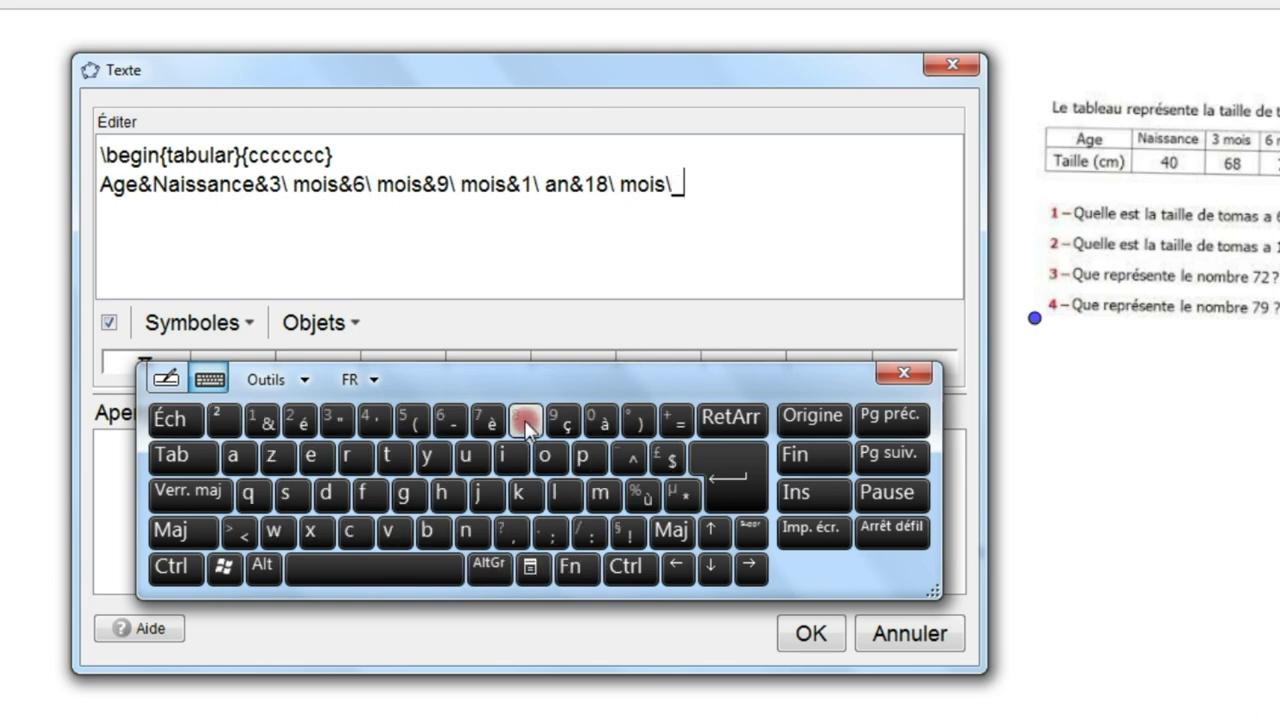
click(731, 417)
click(489, 567)
click(524, 420)
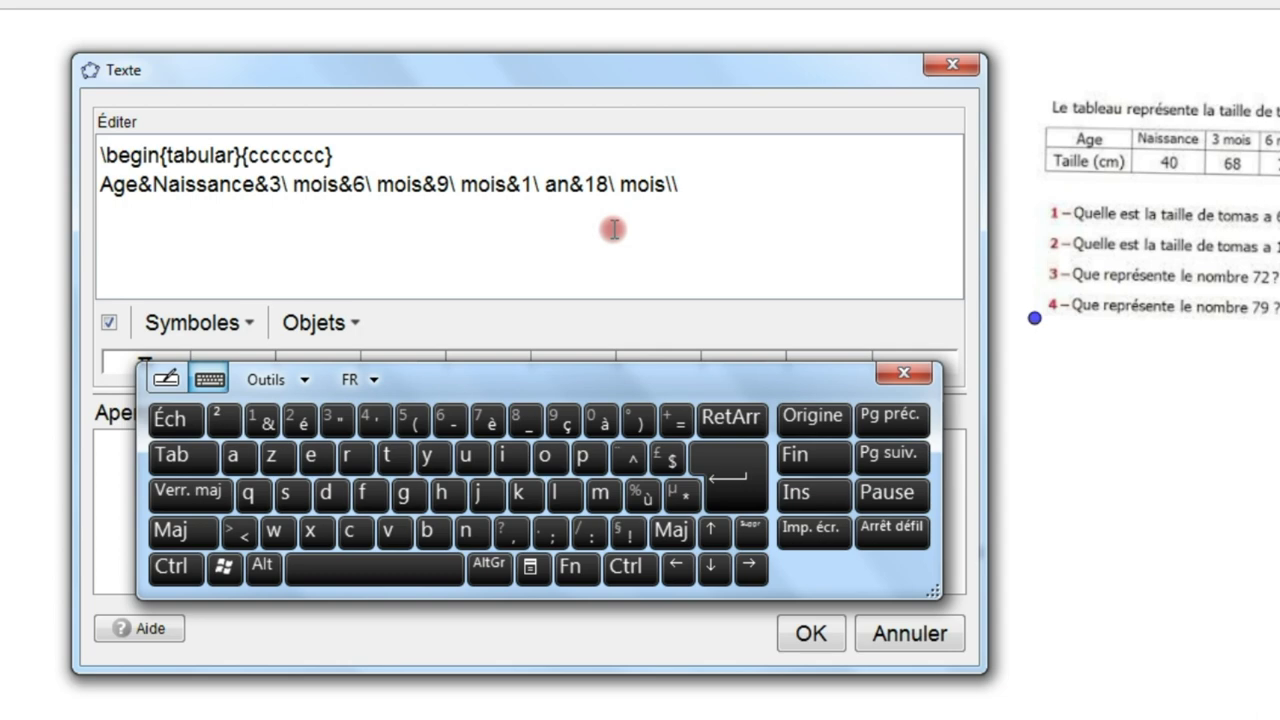
- Start the second table row on a new line with Taille(en \ cm)&40&
text(Taille(e)
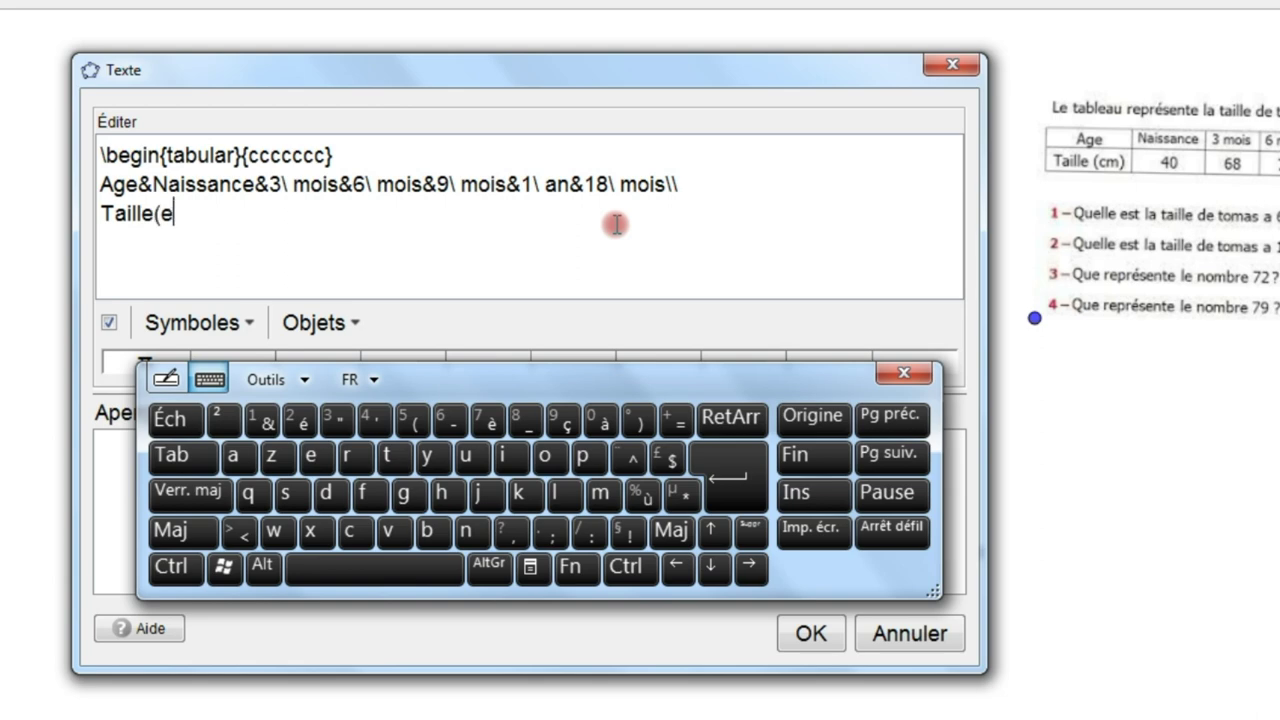
text(n \ cm)&)
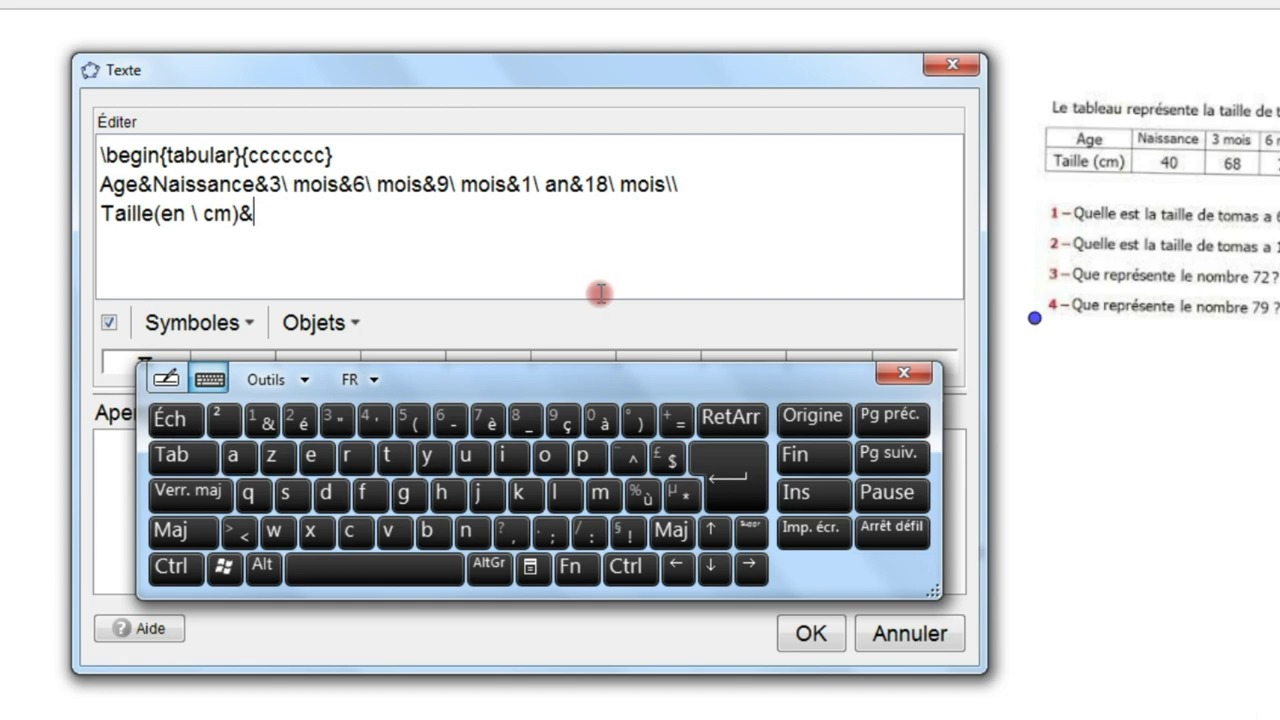
key(Caps_Lock)
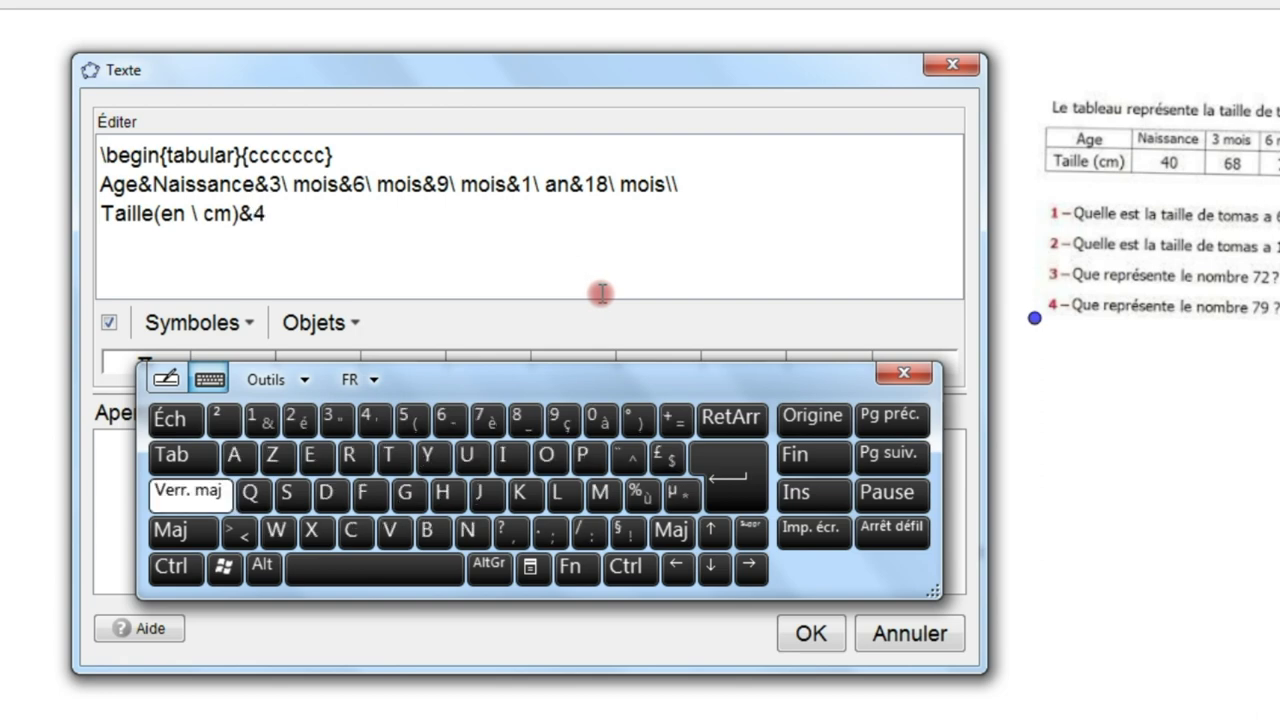
click(195, 498)
click(260, 421)
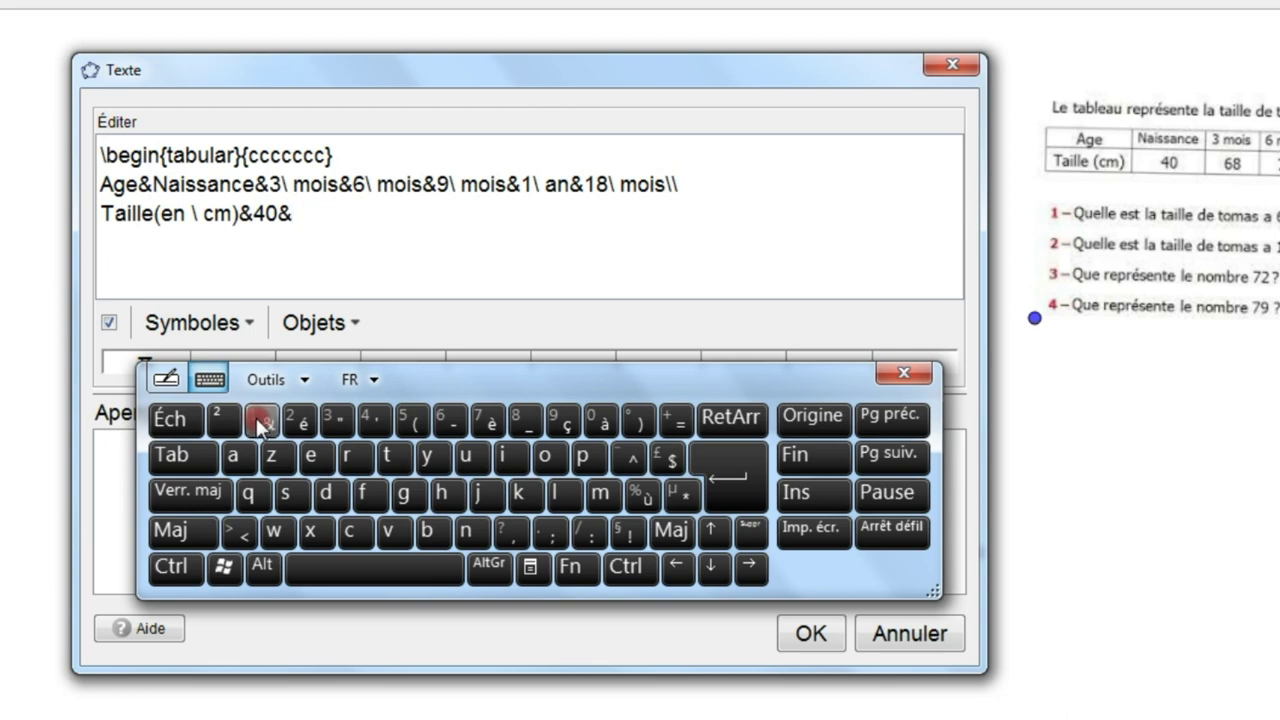
- Continue the Taille row with the values 68 and 72, each followed by an & separator
click(190, 491)
click(517, 414)
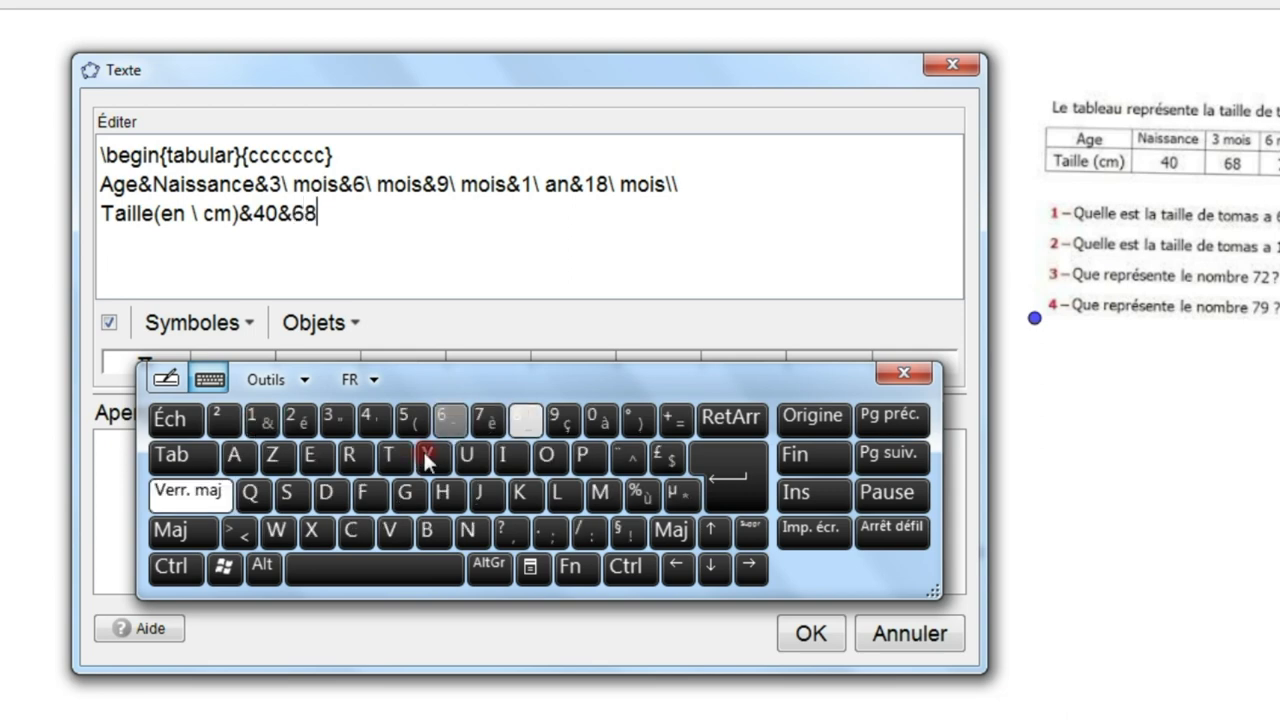
click(190, 491)
click(260, 421)
key(Caps_Lock)
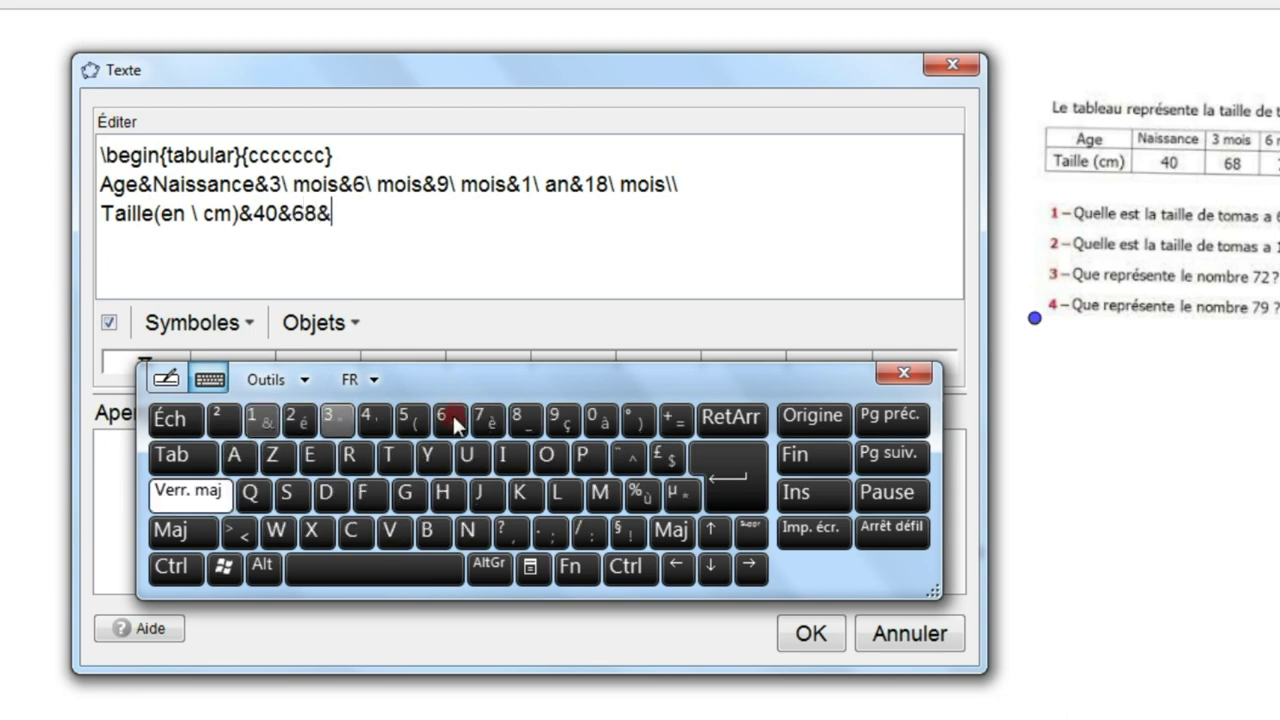
click(296, 416)
key(Caps_Lock)
click(272, 422)
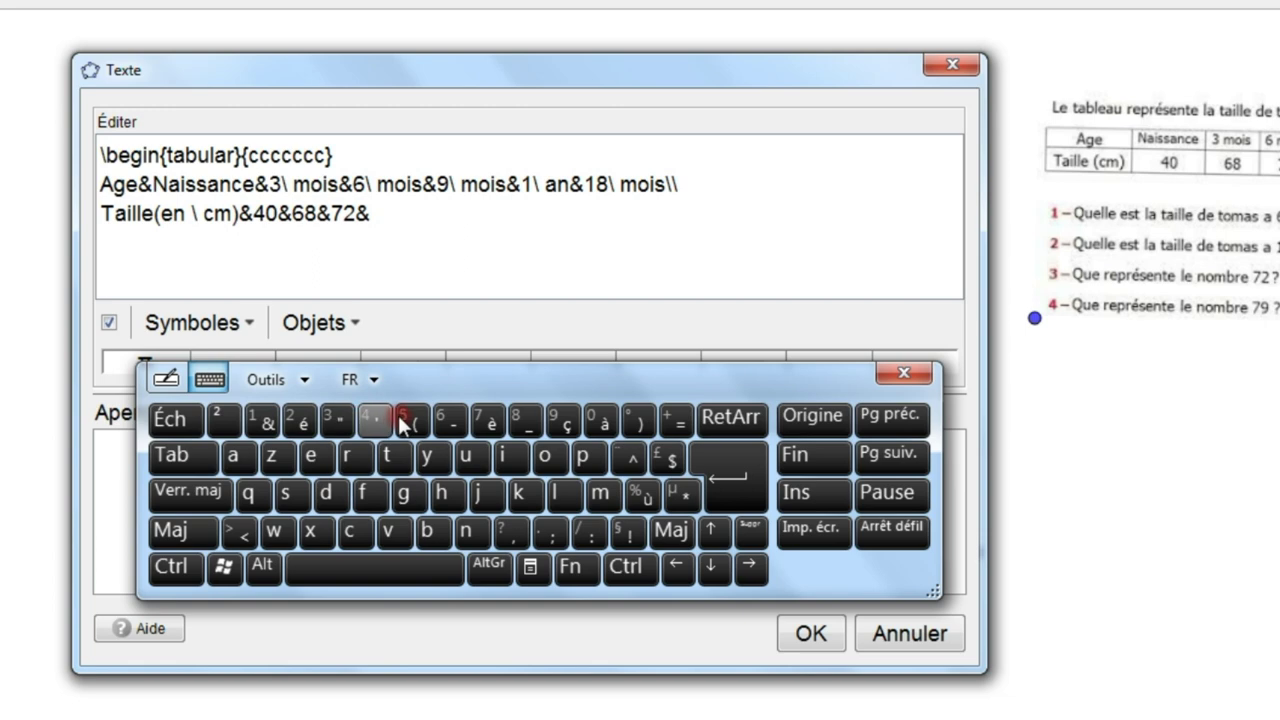
- Add the values 77 and 79 to the Taille row, each followed by an & separator
key(Caps_Lock)
click(484, 420)
click(484, 420)
key(Caps_Lock)
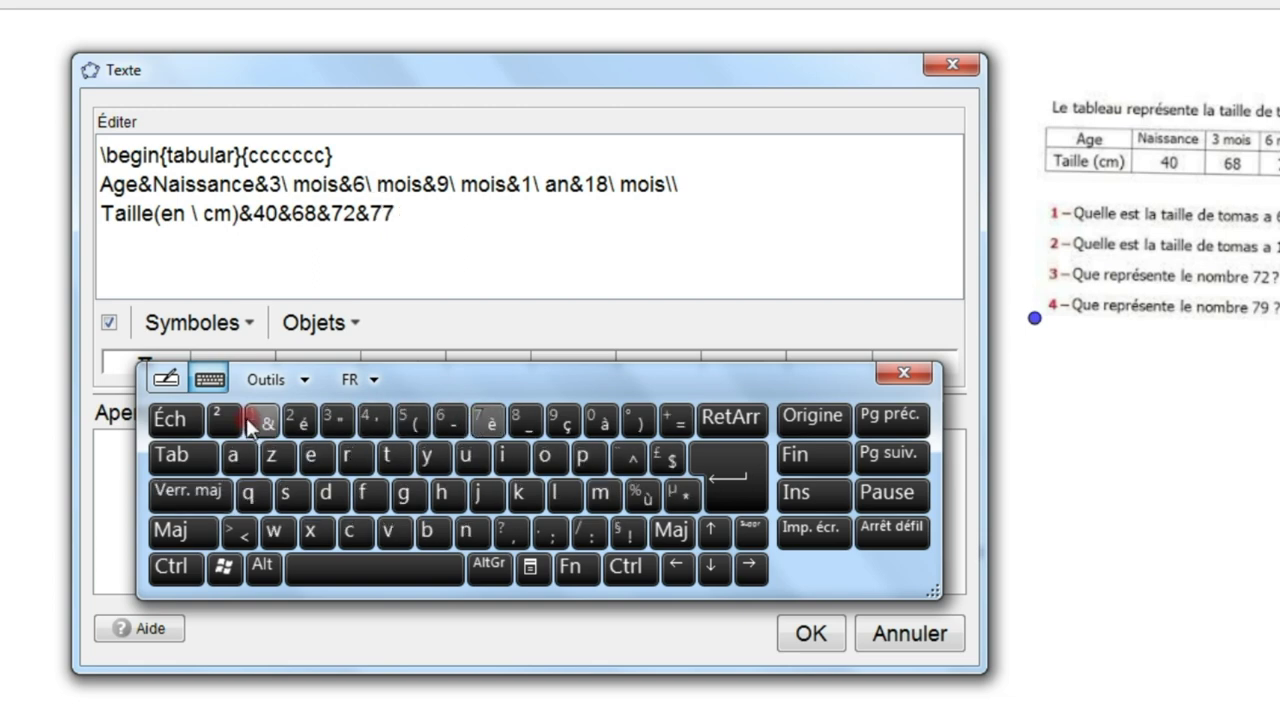
click(262, 416)
key(Caps_Lock)
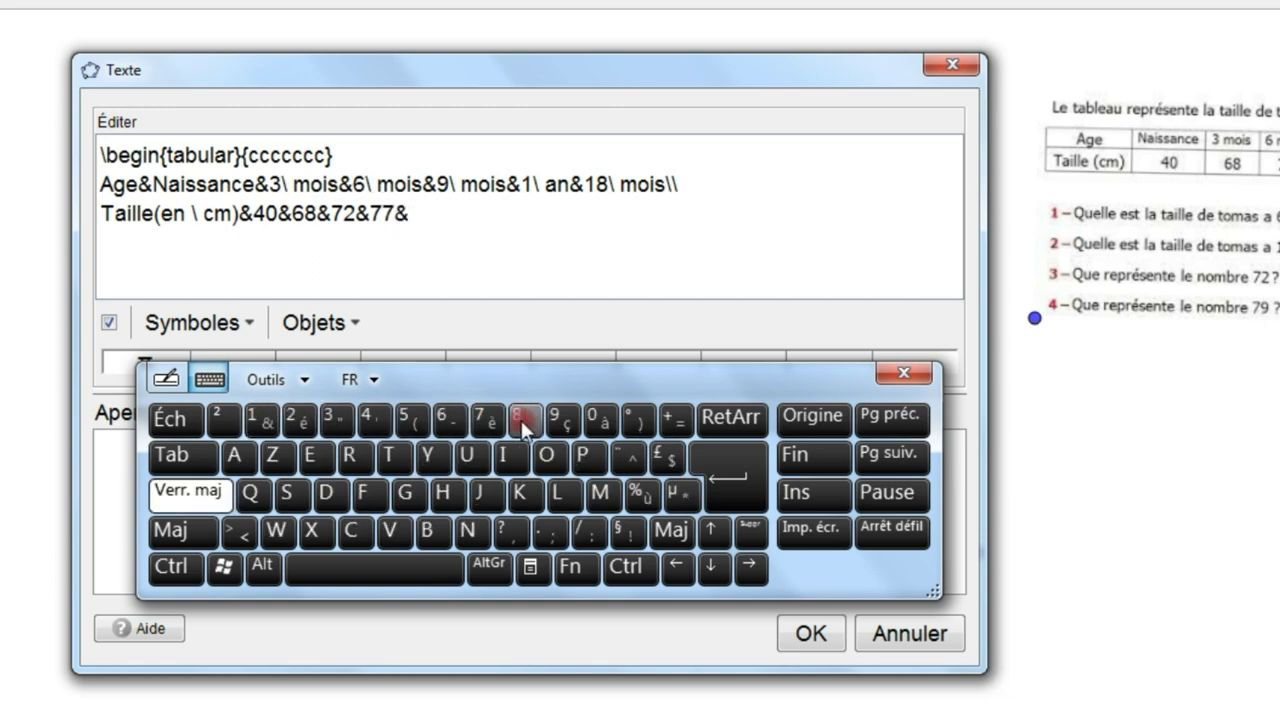
click(486, 422)
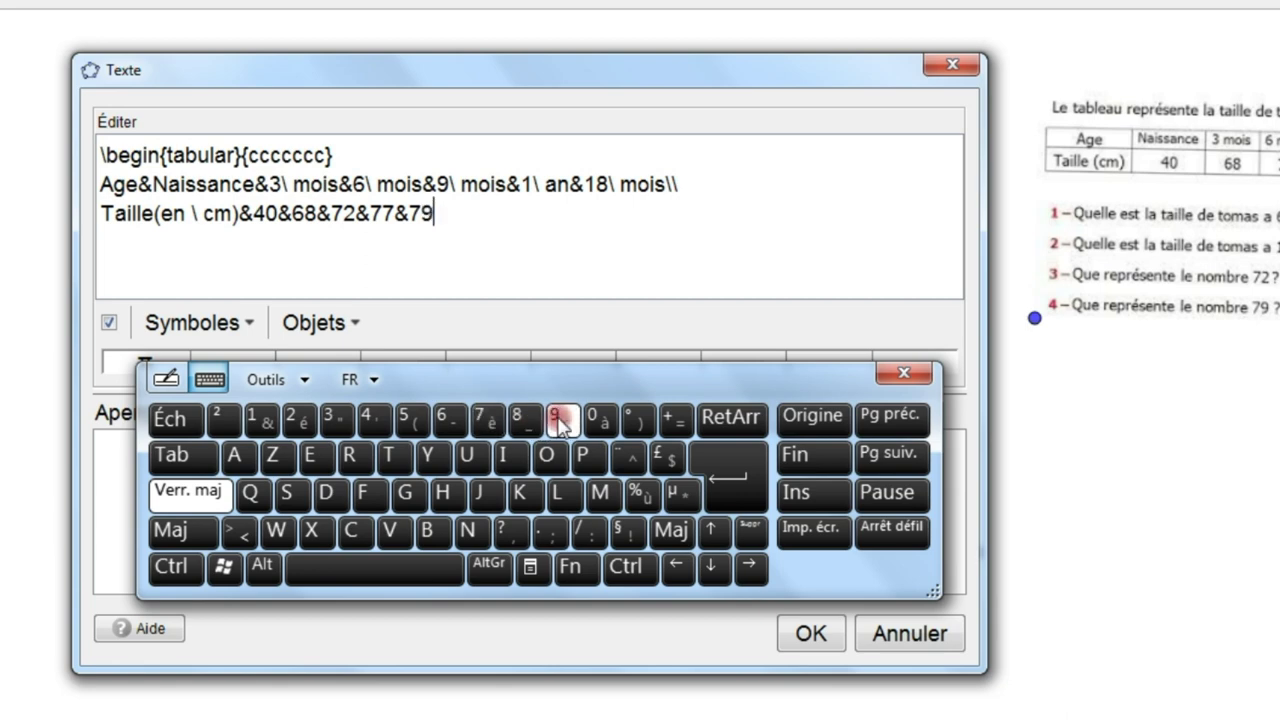
click(558, 418)
key(Caps_Lock)
click(264, 418)
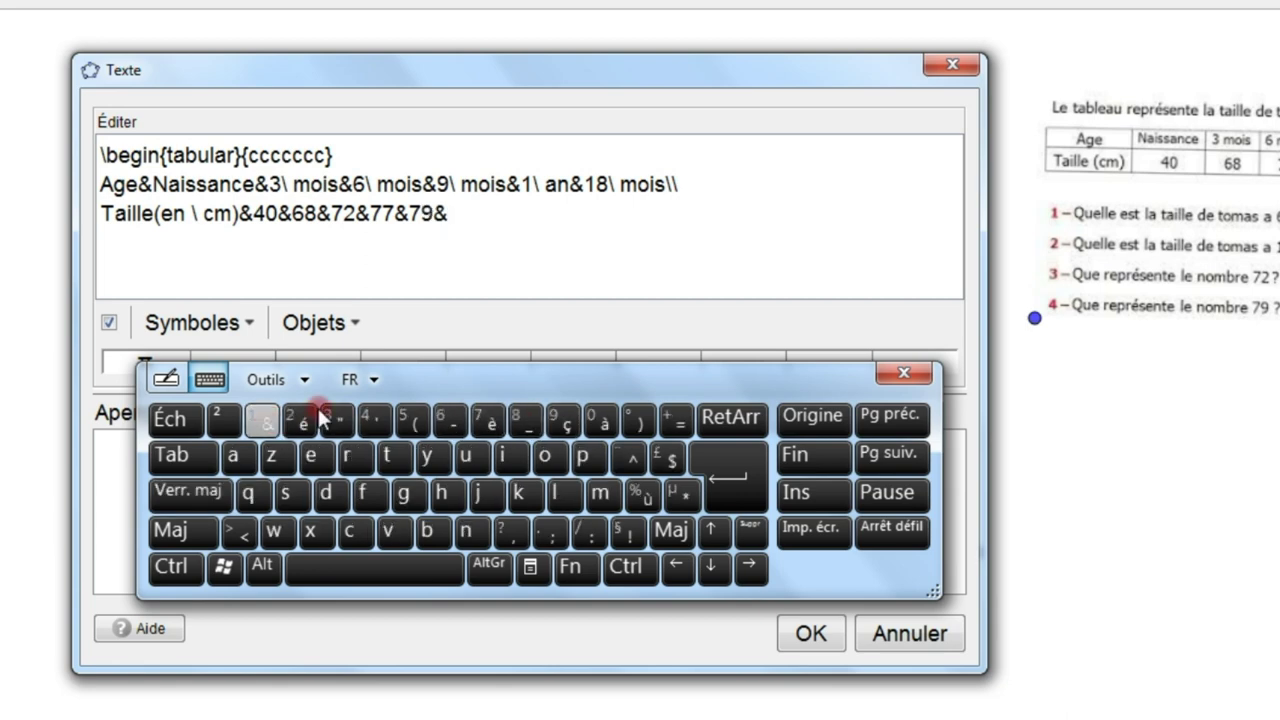
- Enter 84 as the last value of the Taille row
key(Caps_Lock)
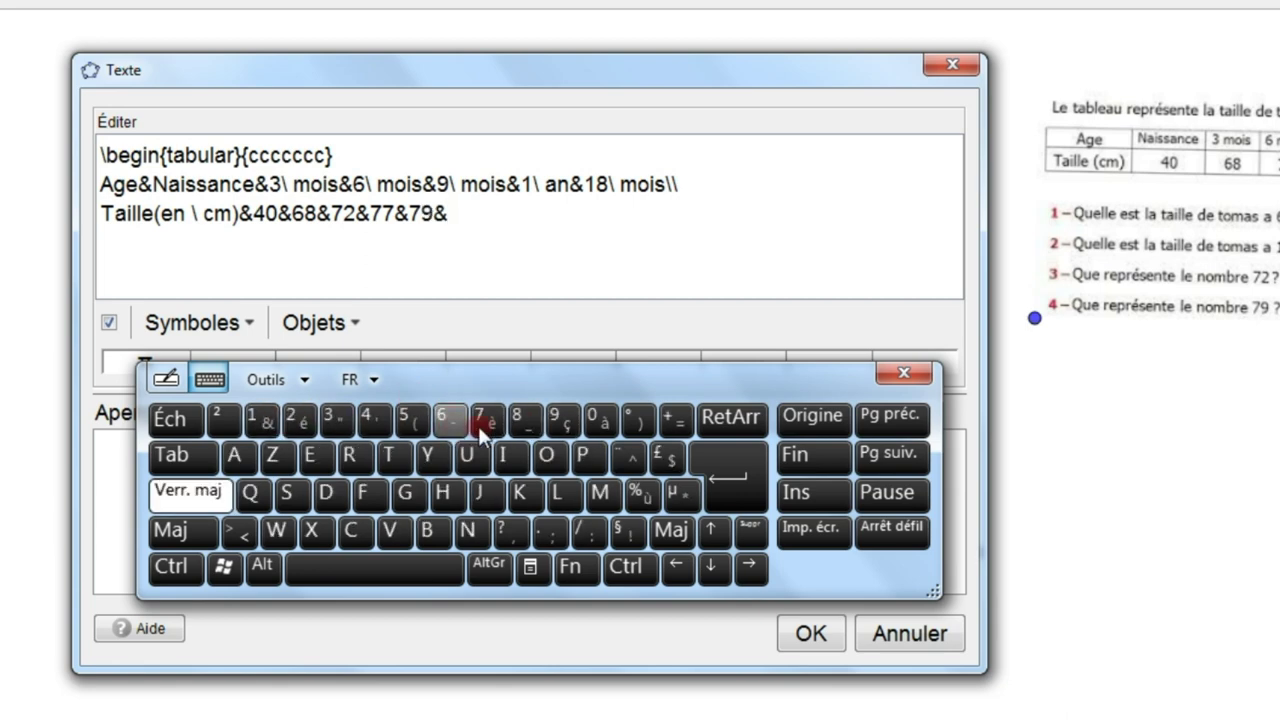
click(516, 422)
click(374, 420)
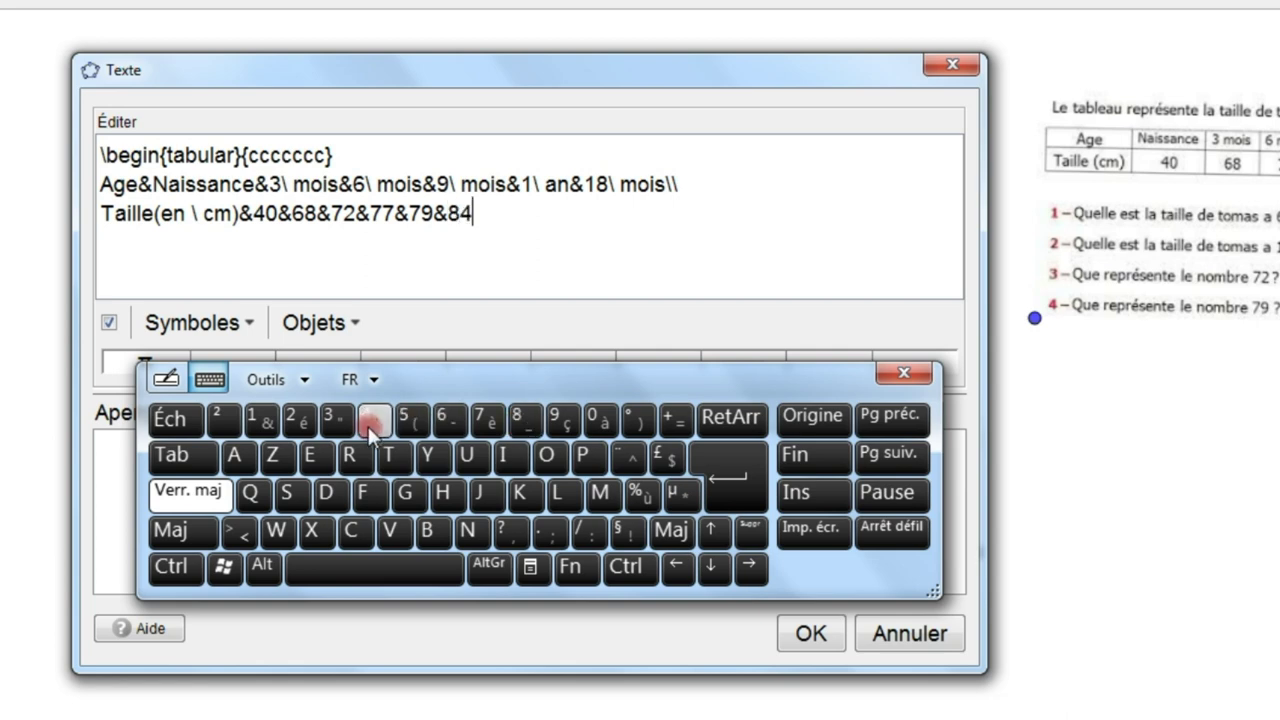
key(Caps_Lock)
- Copy the \\ row break from the end of the header row and paste it after 84
click(670, 185)
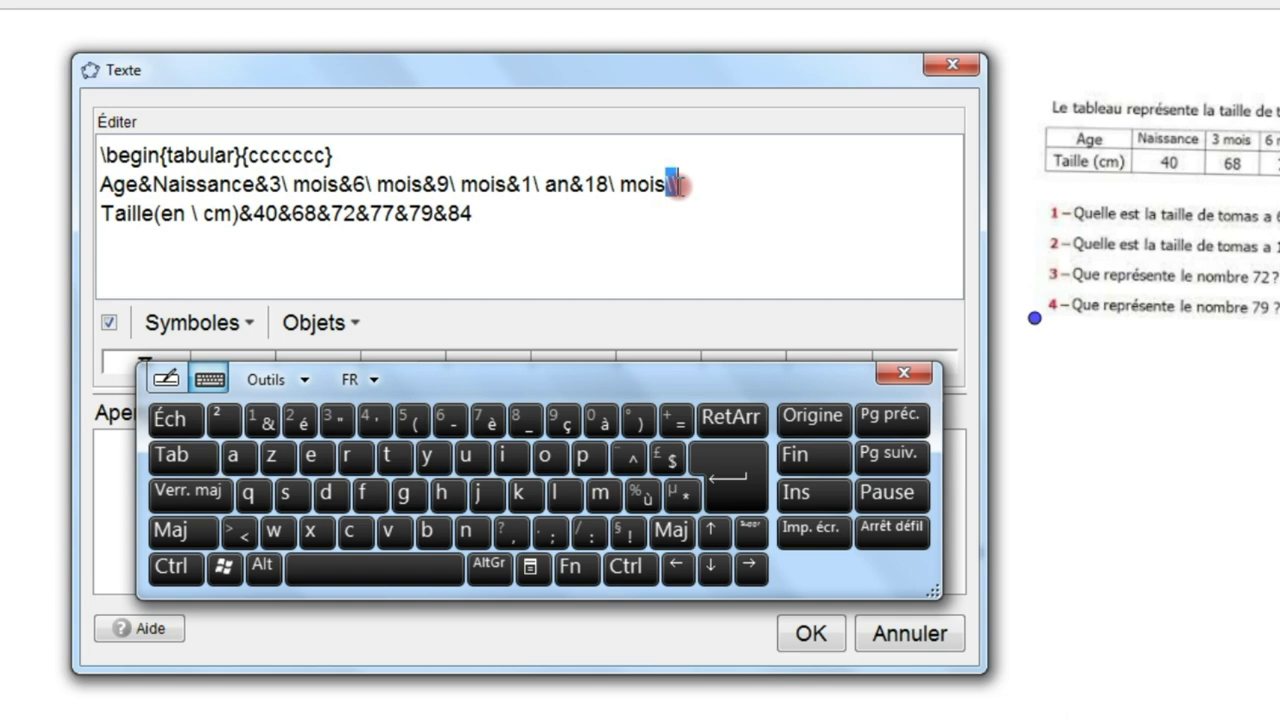
key(ctrl+c)
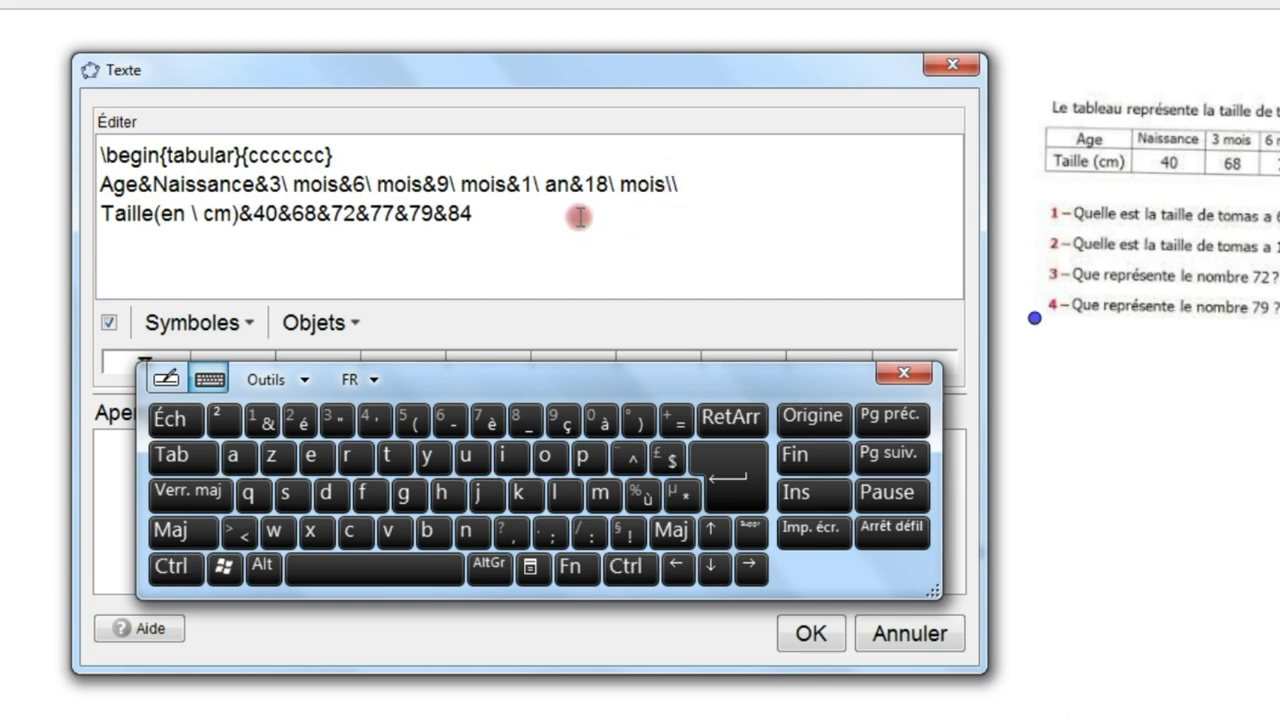
key(ISO_Level3_Shift)
key(ctrl)
key(ctrl+v)
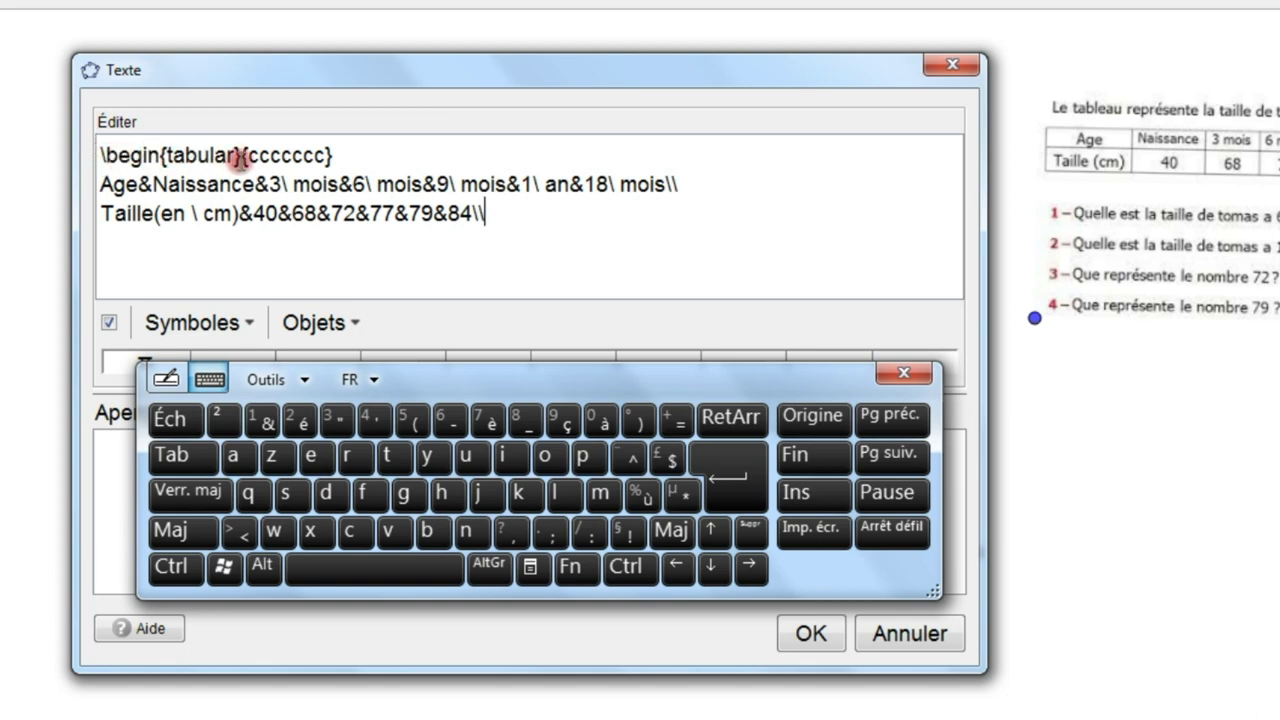
- Copy \begin{tabular} from the first line and paste it on a new line below the Taille row
drag(238, 158, 90, 160)
click(322, 324)
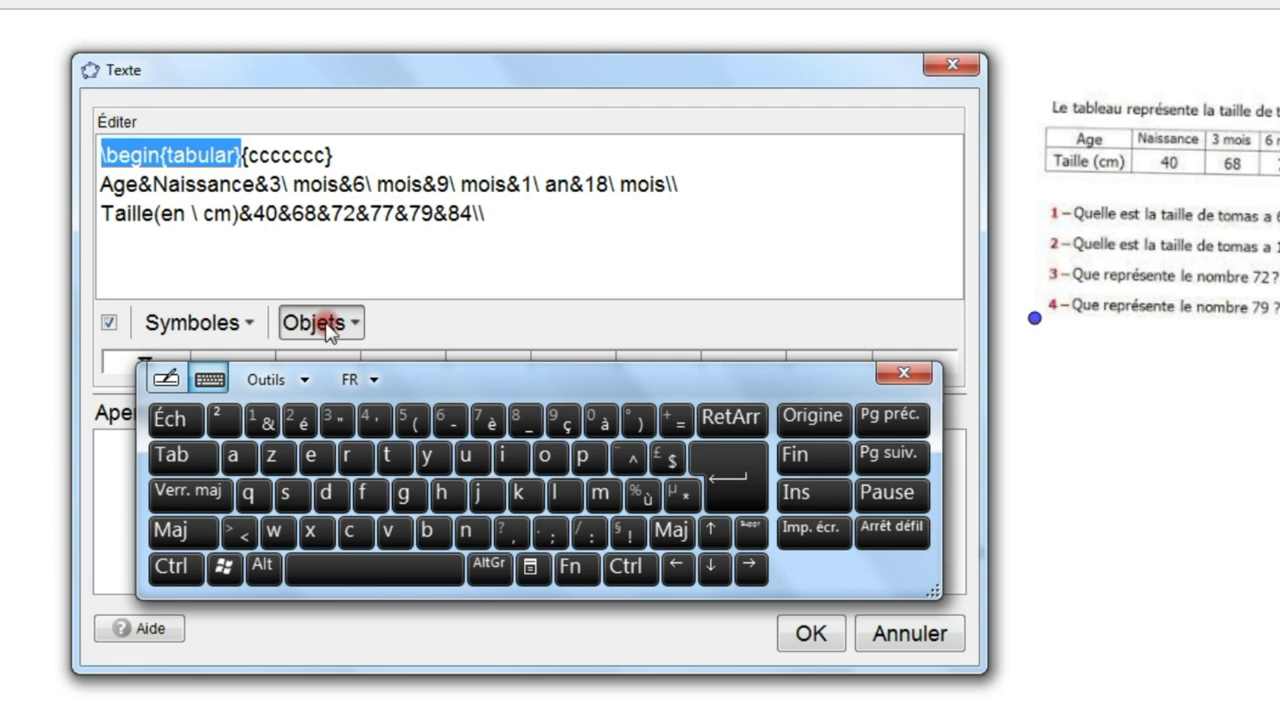
click(176, 567)
click(331, 535)
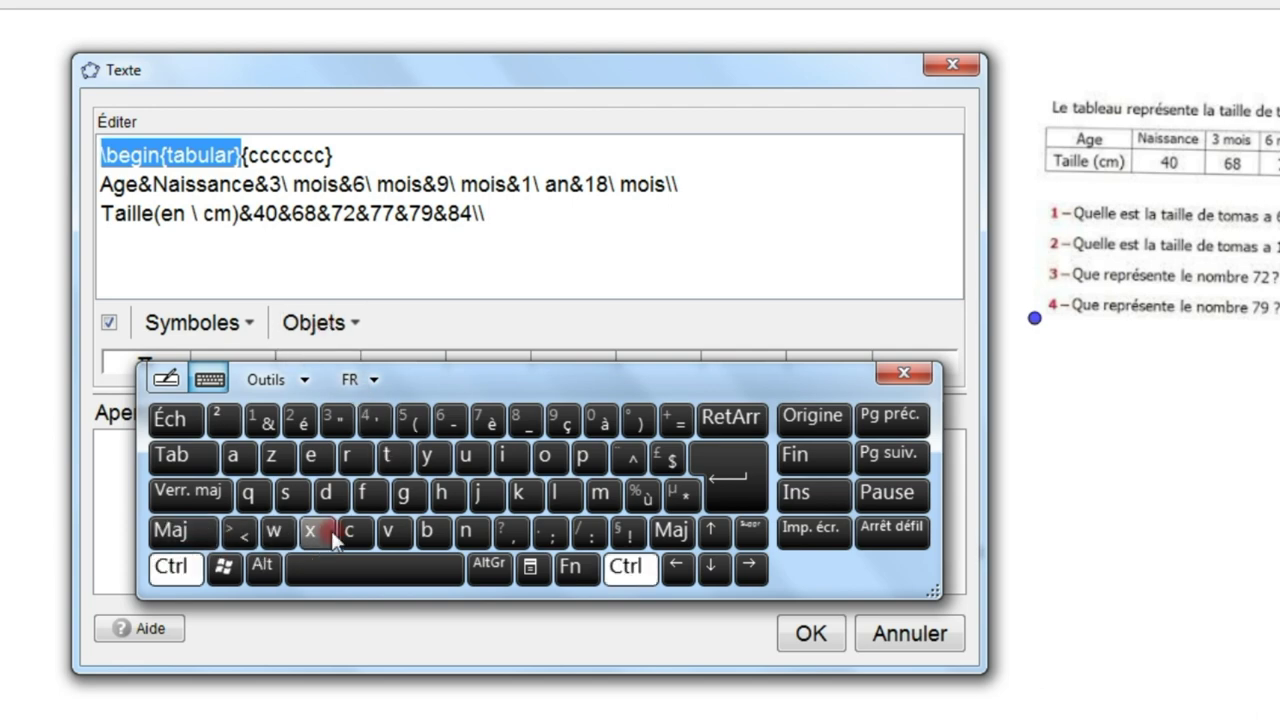
click(164, 251)
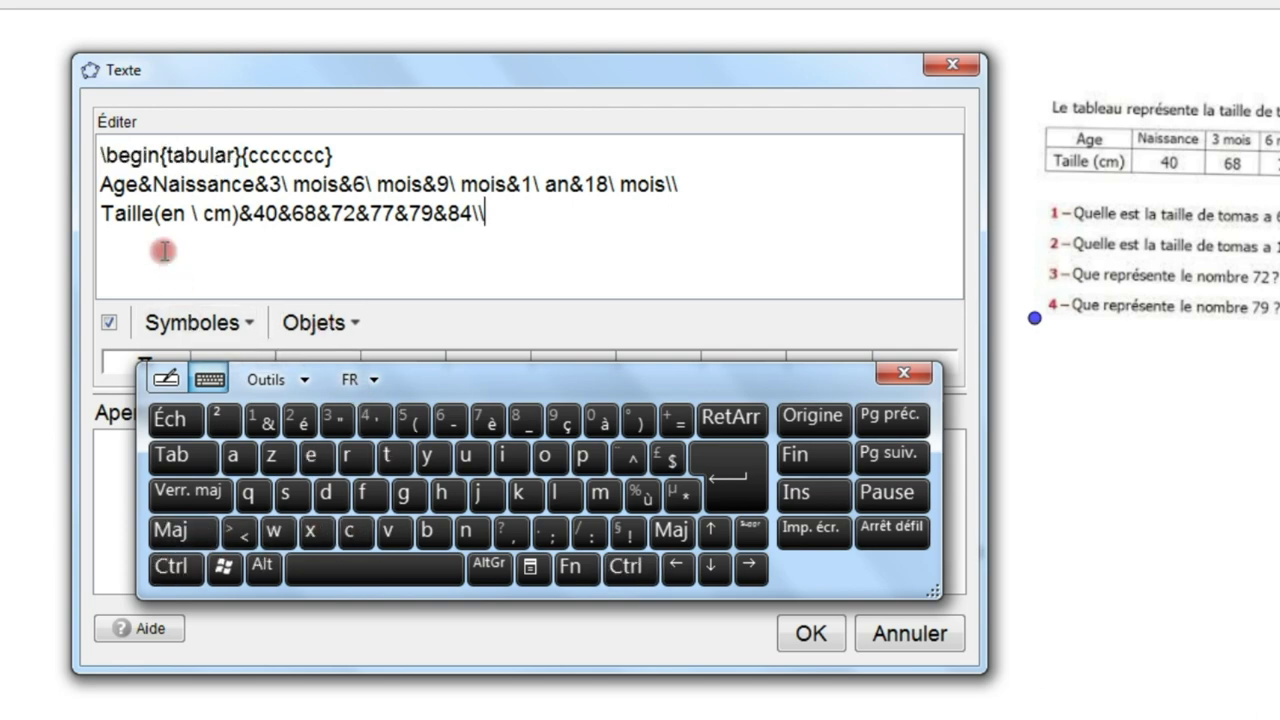
click(176, 567)
click(390, 533)
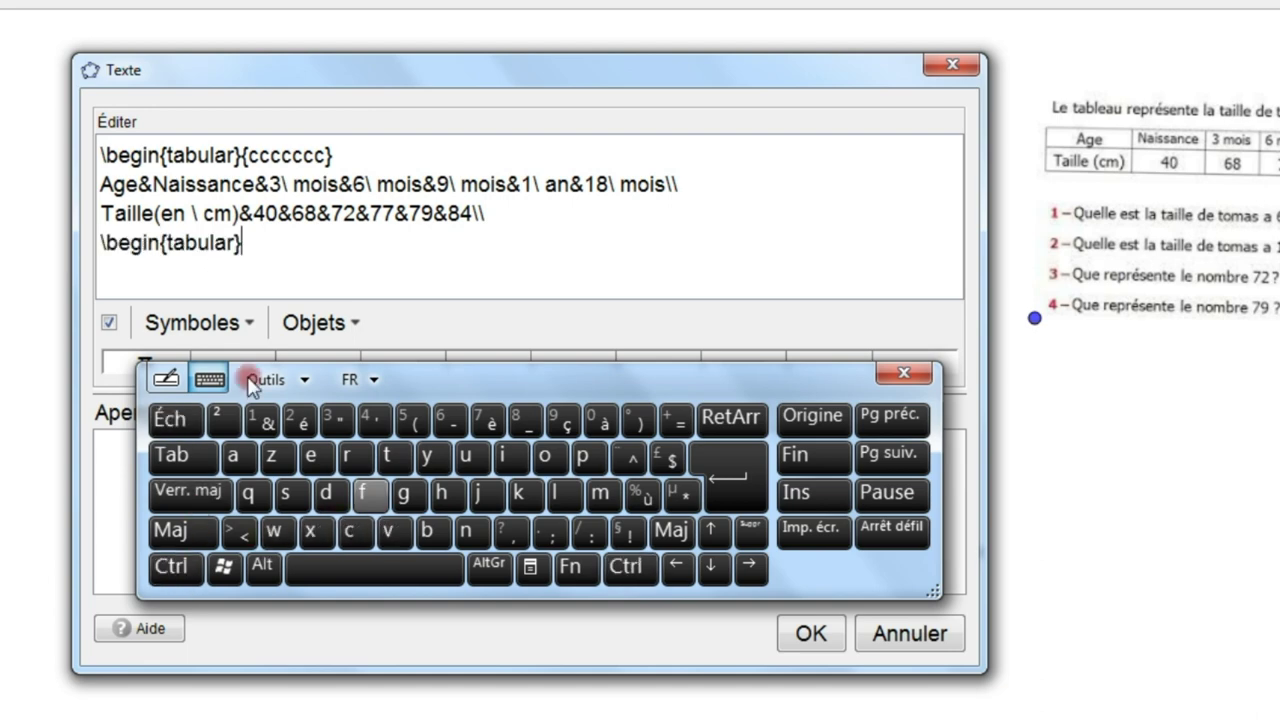
- Replace begin with end in the pasted line so it reads \end{tabular}
double_click(141, 247)
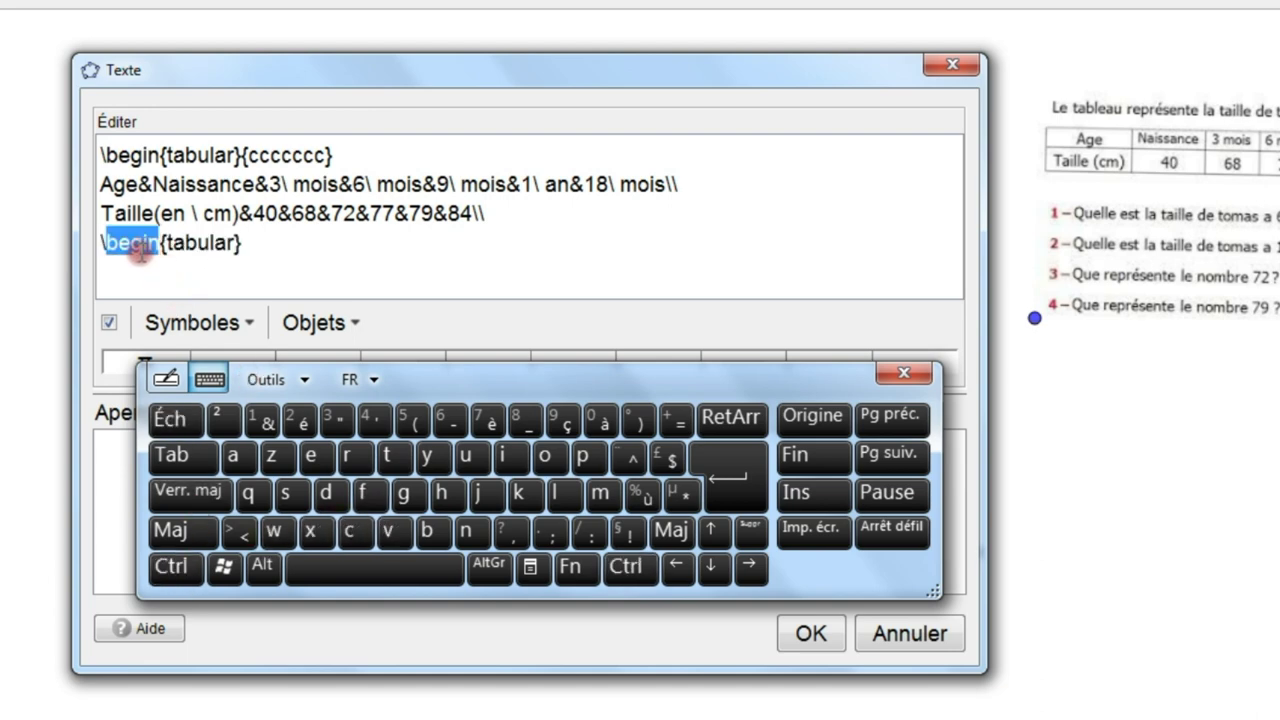
text(end)
click(271, 240)
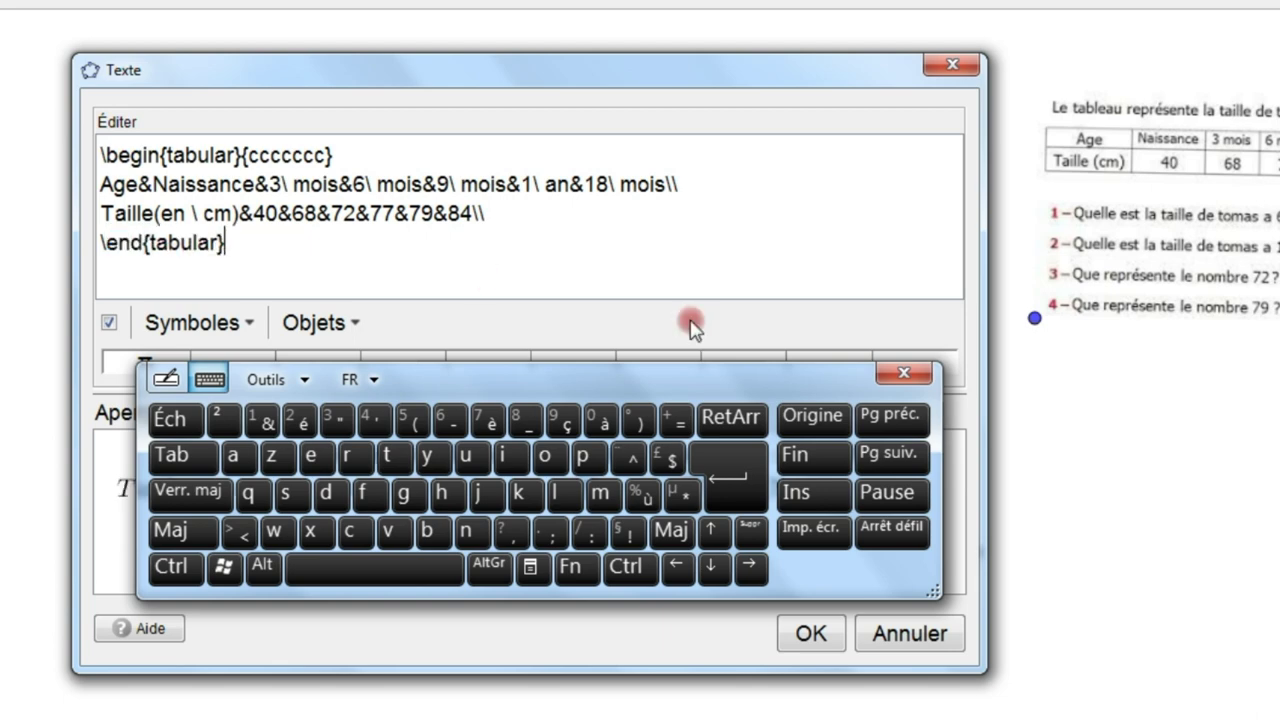
- Move the on-screen keyboard aside to check the table preview, and uncover the code for further editing
drag(606, 376, 589, 121)
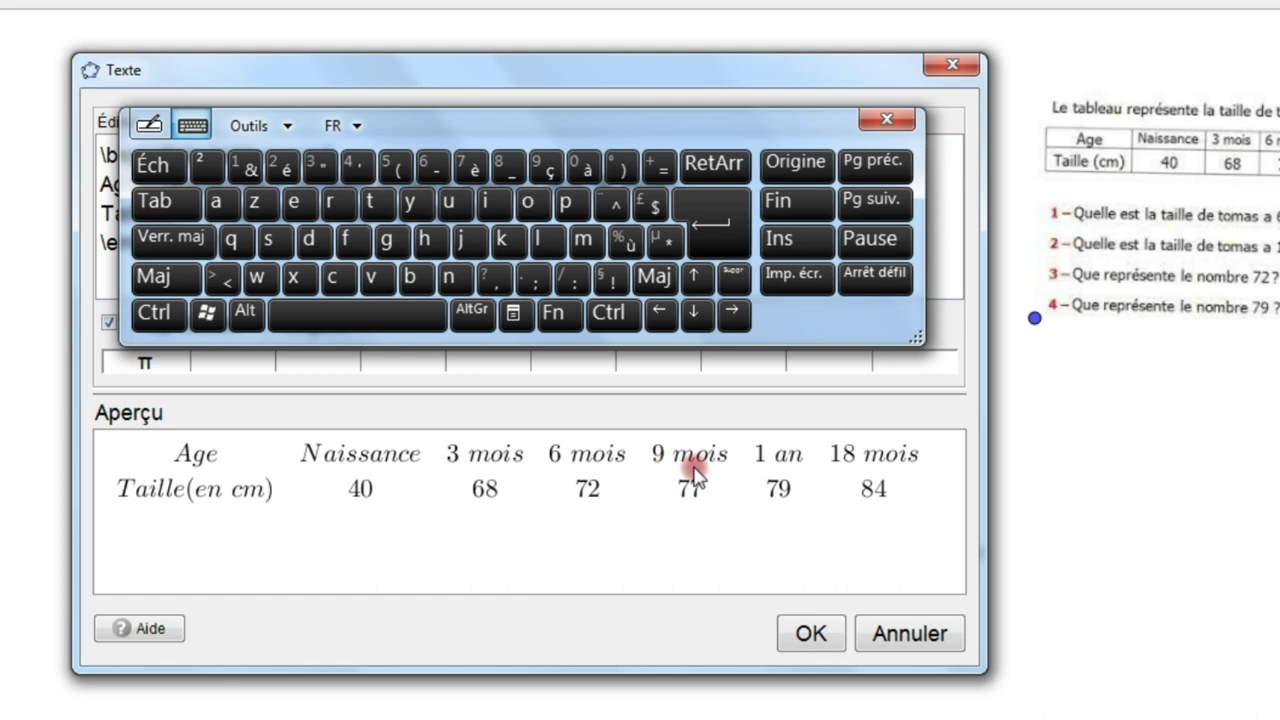
drag(508, 138, 495, 189)
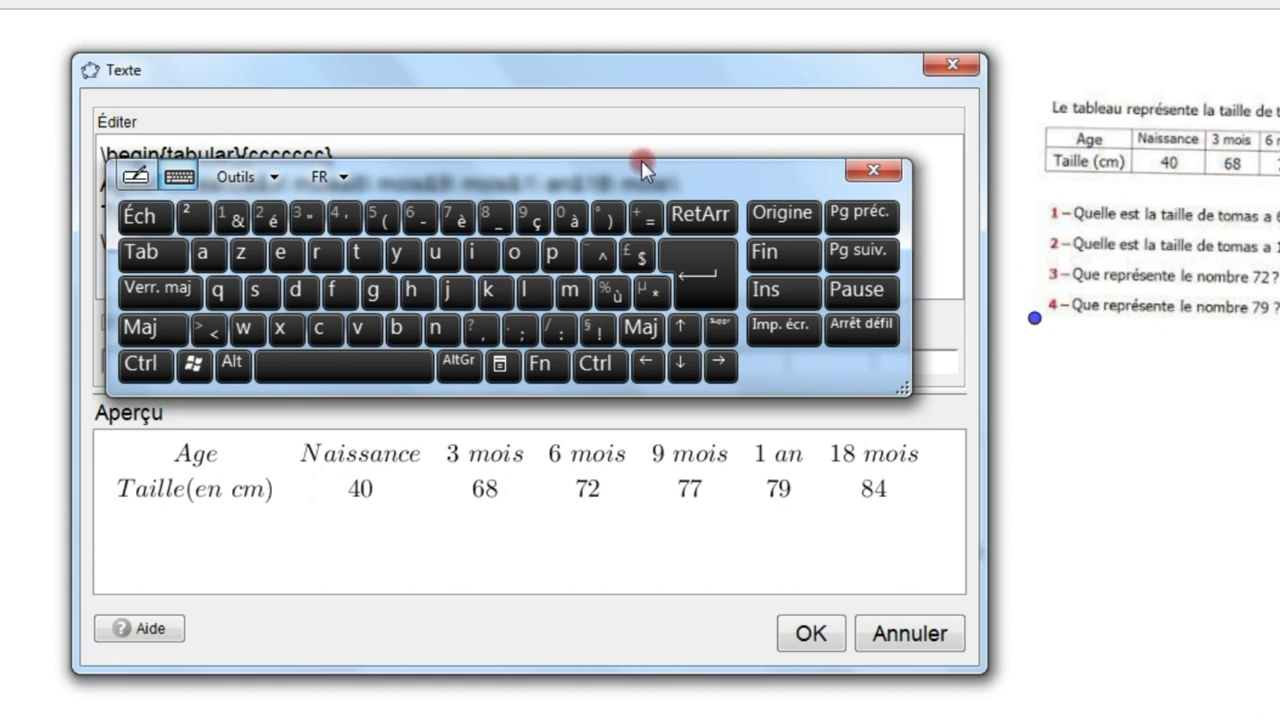
drag(580, 183, 577, 285)
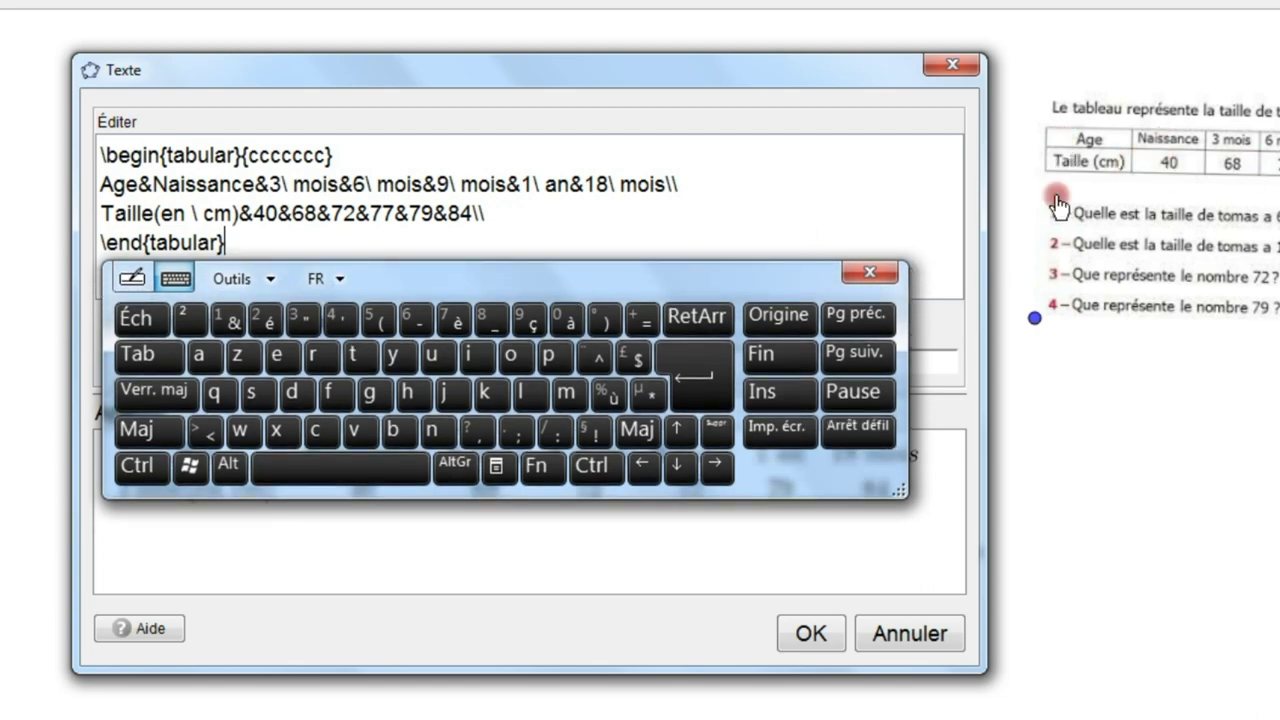
drag(503, 287, 499, 322)
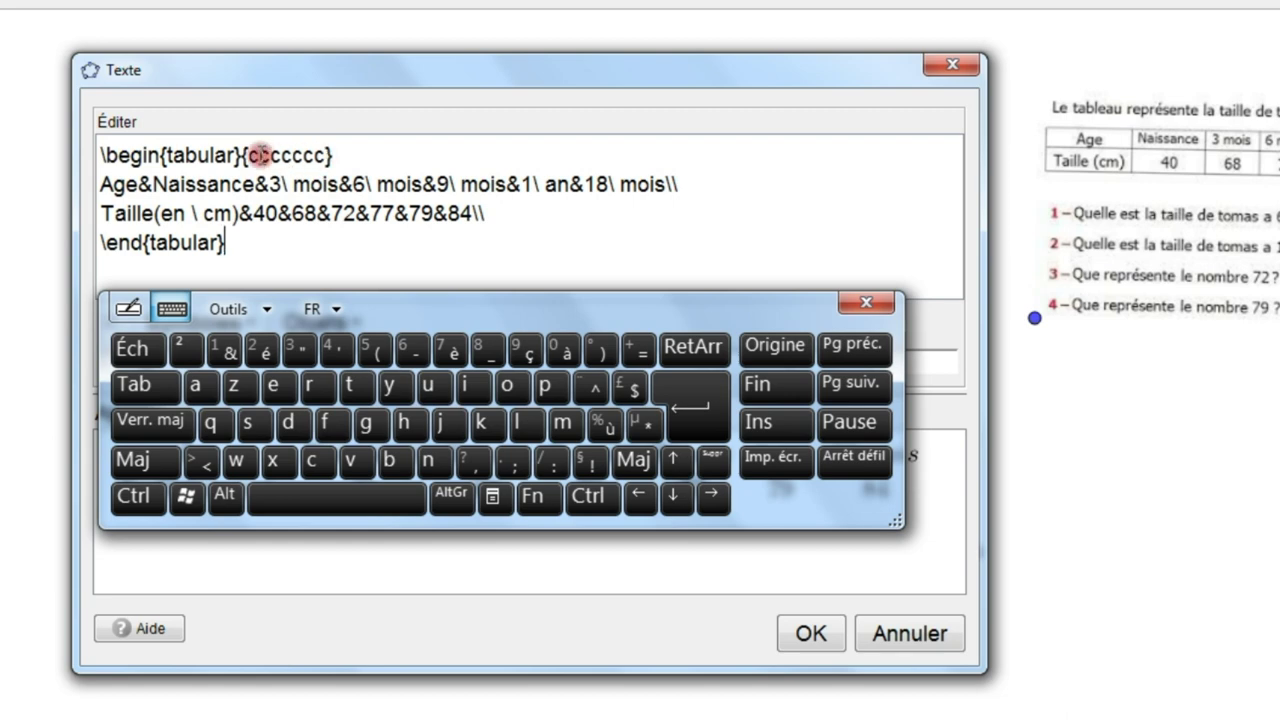
- Insert a | separator before the first c of the tabular column specification and after each of its first three c's
click(251, 155)
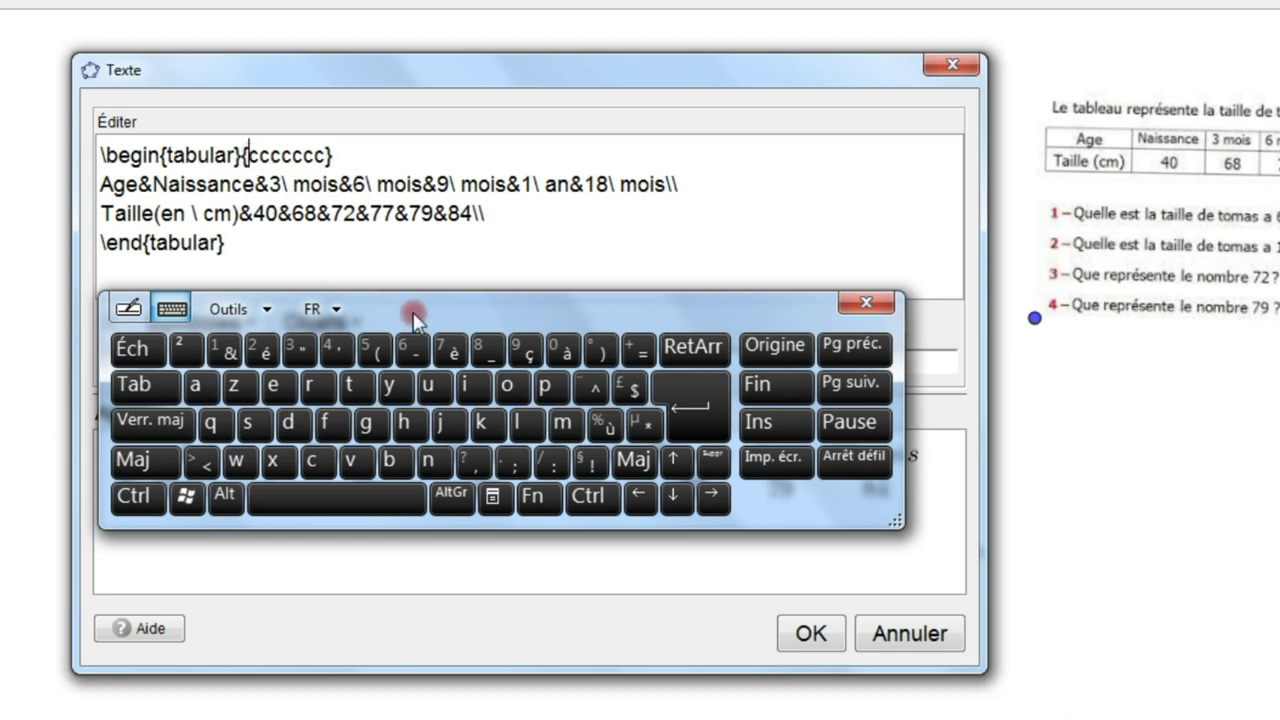
click(460, 502)
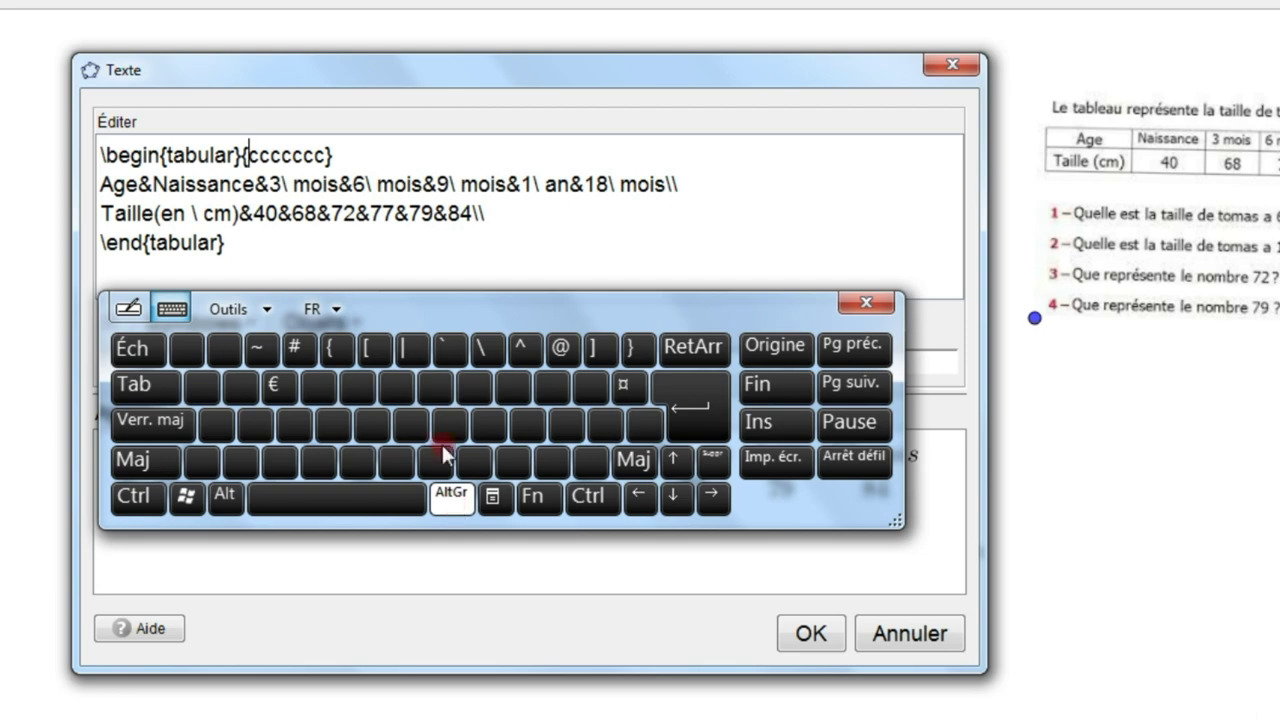
click(411, 350)
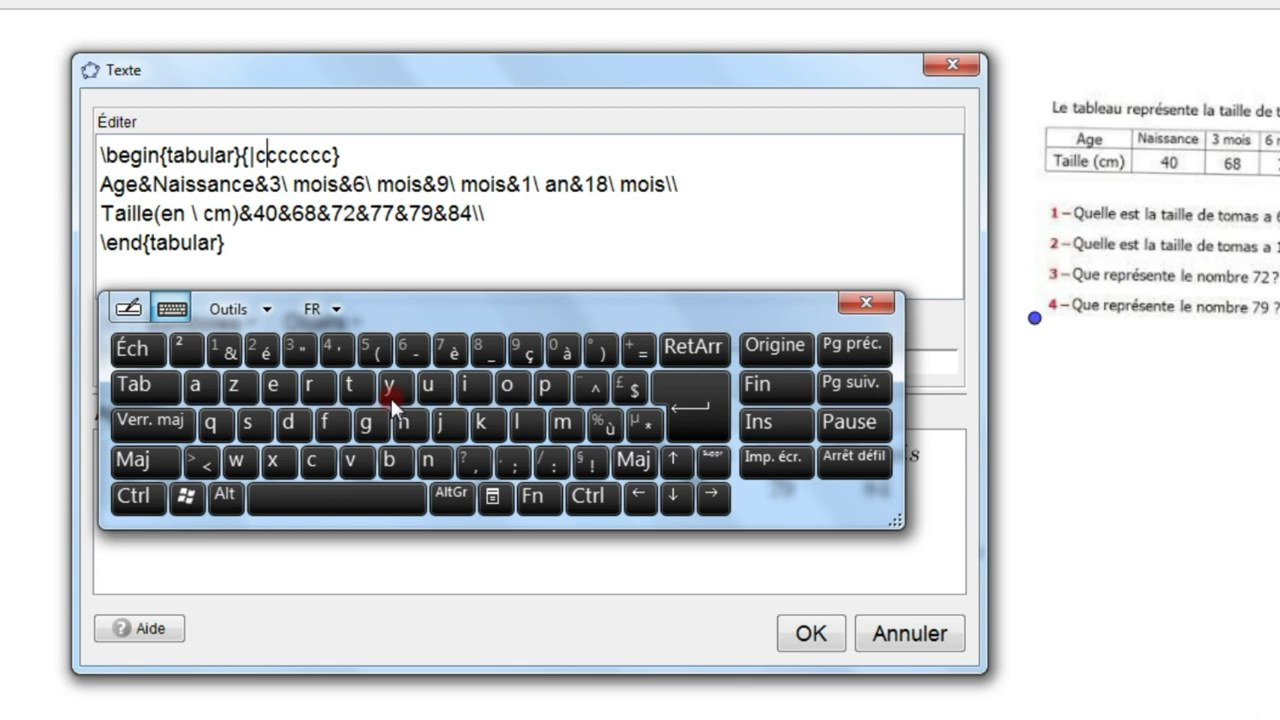
click(451, 495)
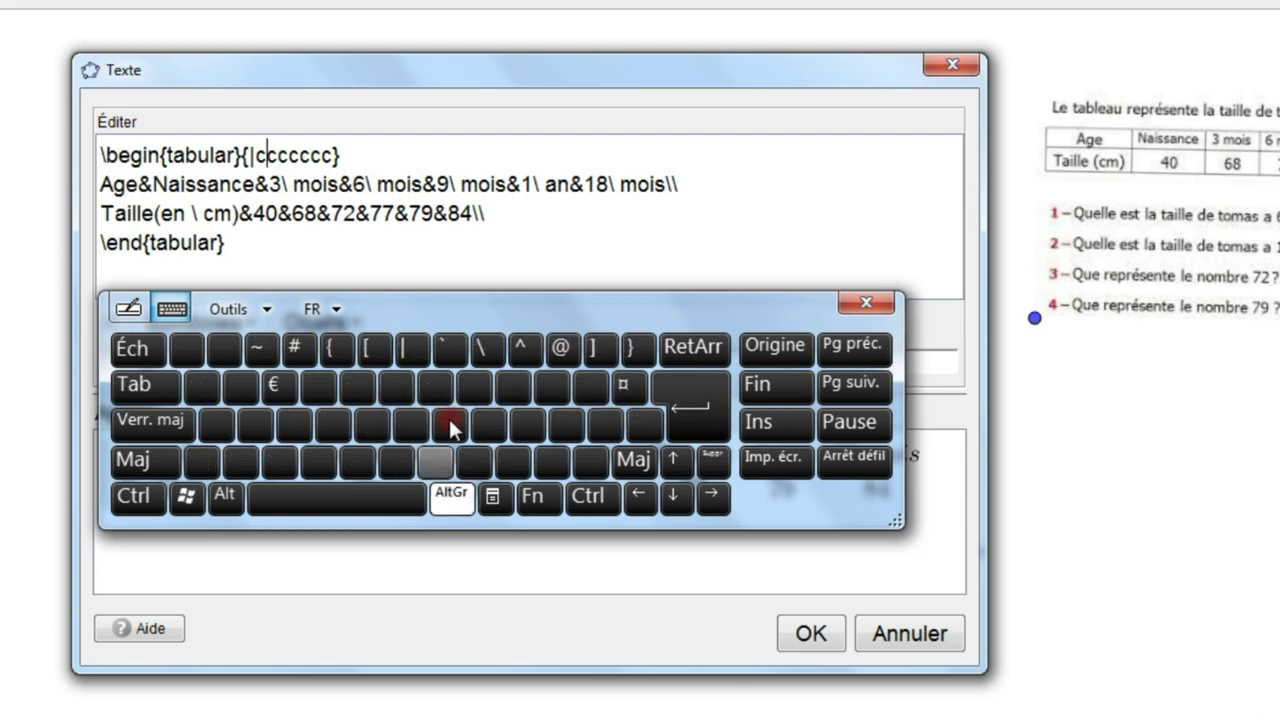
click(411, 350)
click(283, 155)
click(451, 495)
click(411, 350)
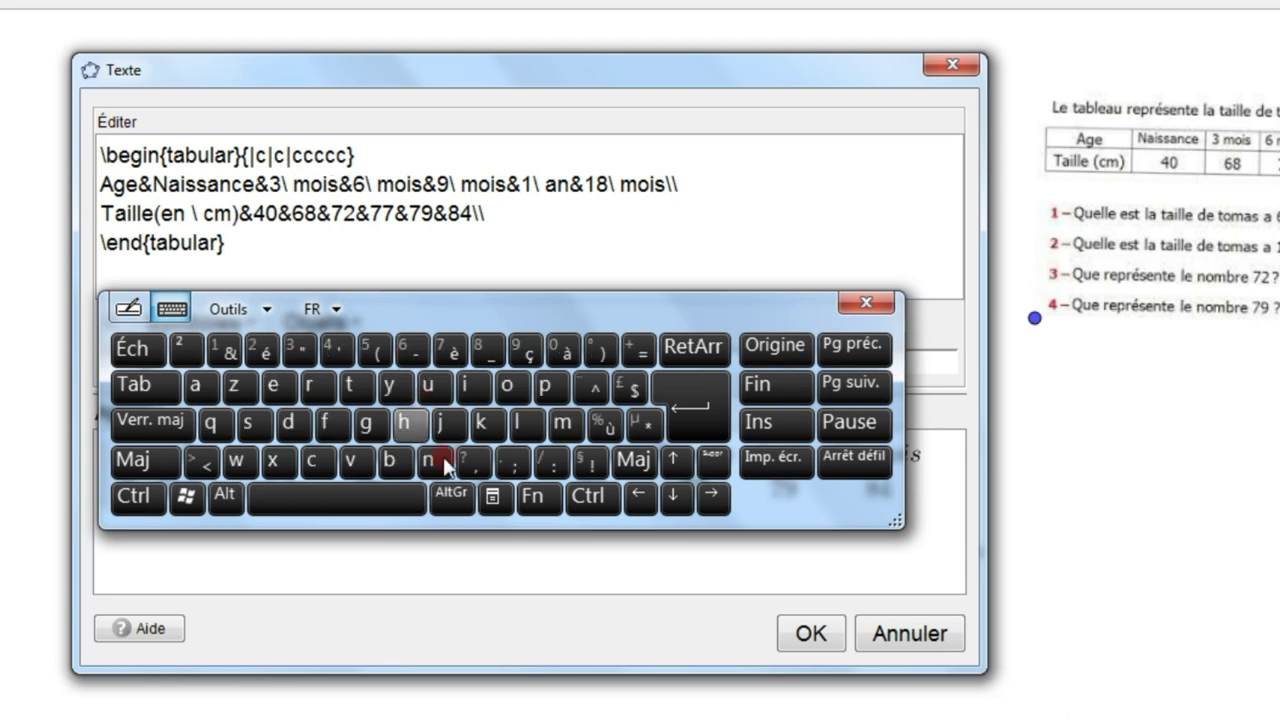
click(307, 155)
click(451, 495)
click(407, 350)
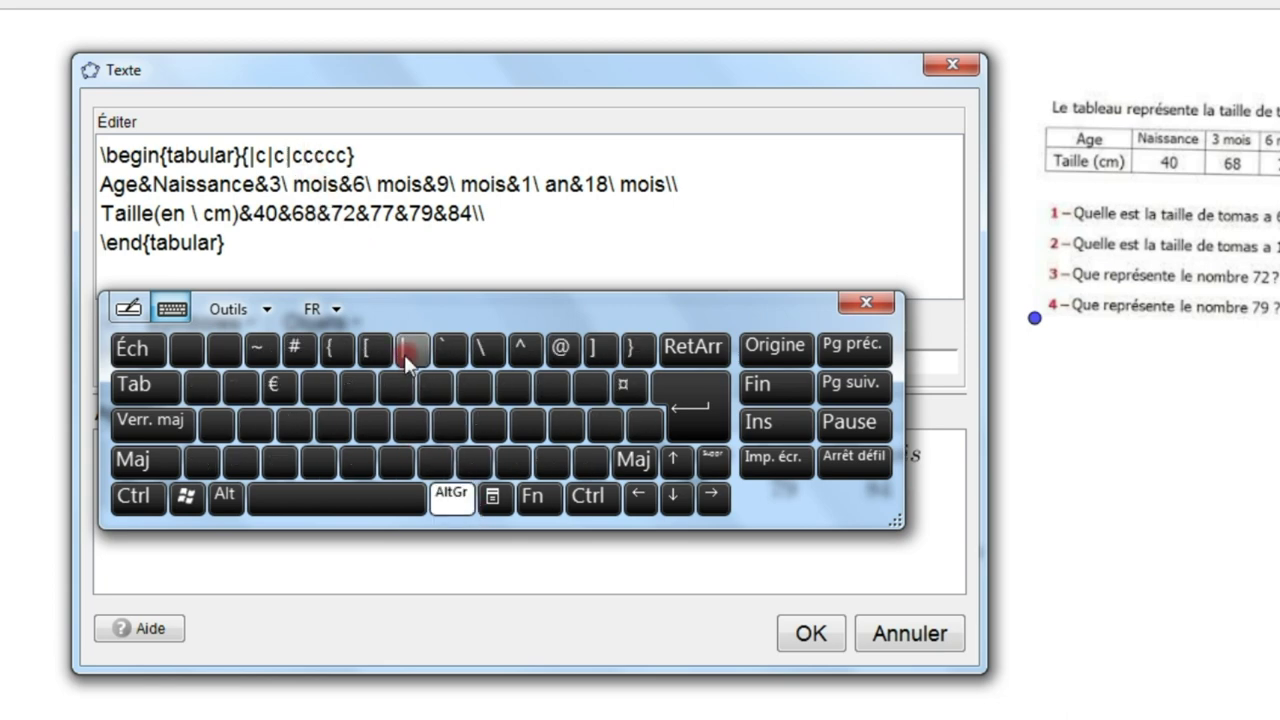
- Add a | after each of the remaining four c's so the specification reads {|c|c|c|c|c|c|c|}, and uncover the preview to check the vertical lines
click(712, 495)
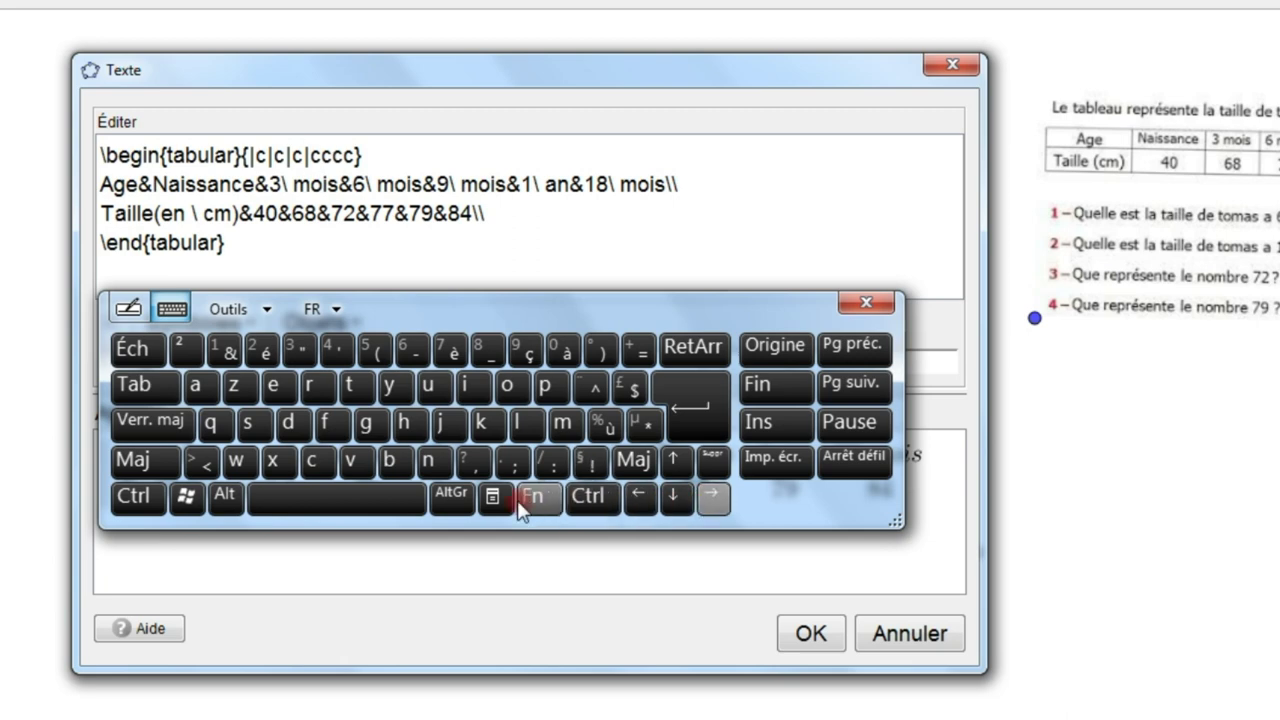
click(451, 495)
click(407, 350)
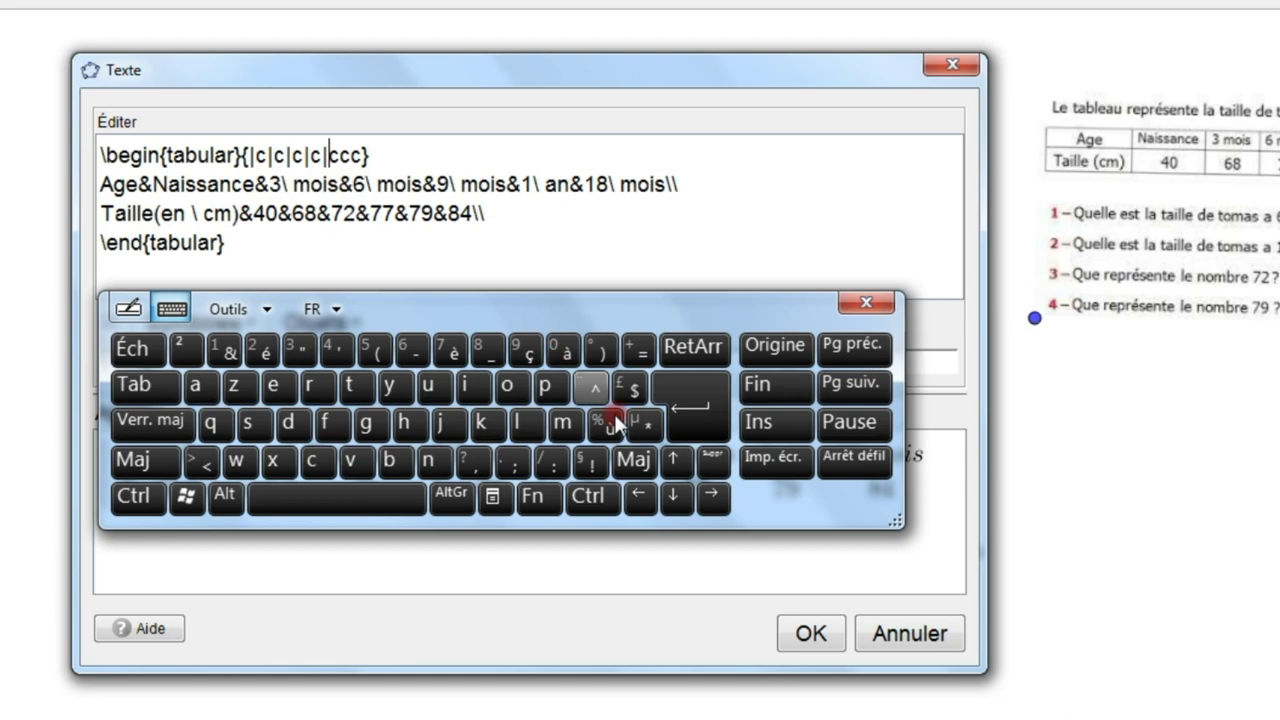
click(713, 494)
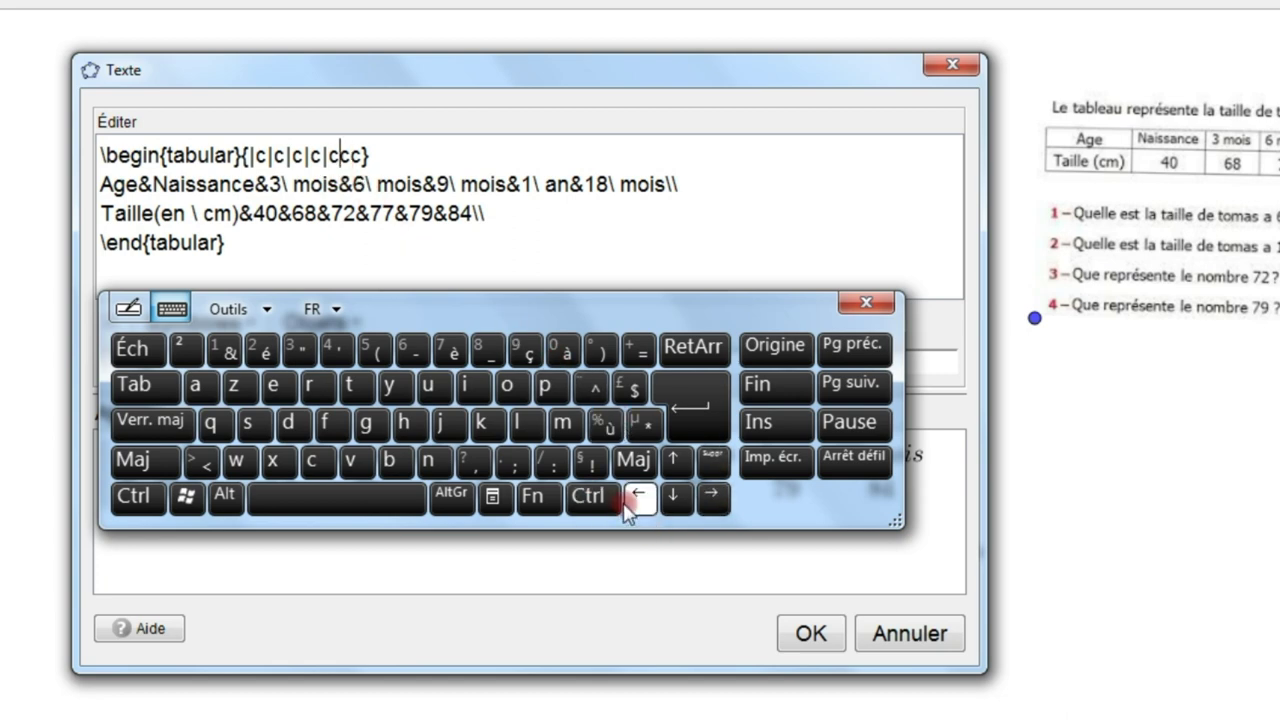
click(451, 494)
click(407, 352)
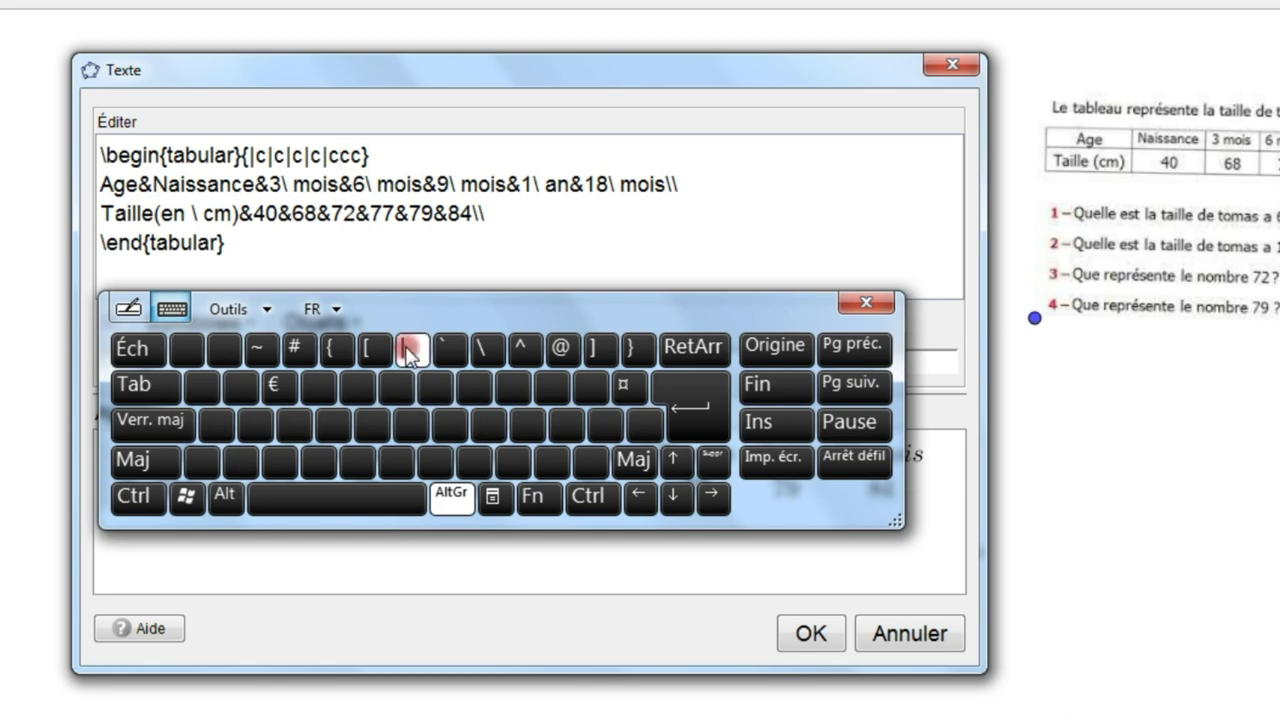
click(356, 153)
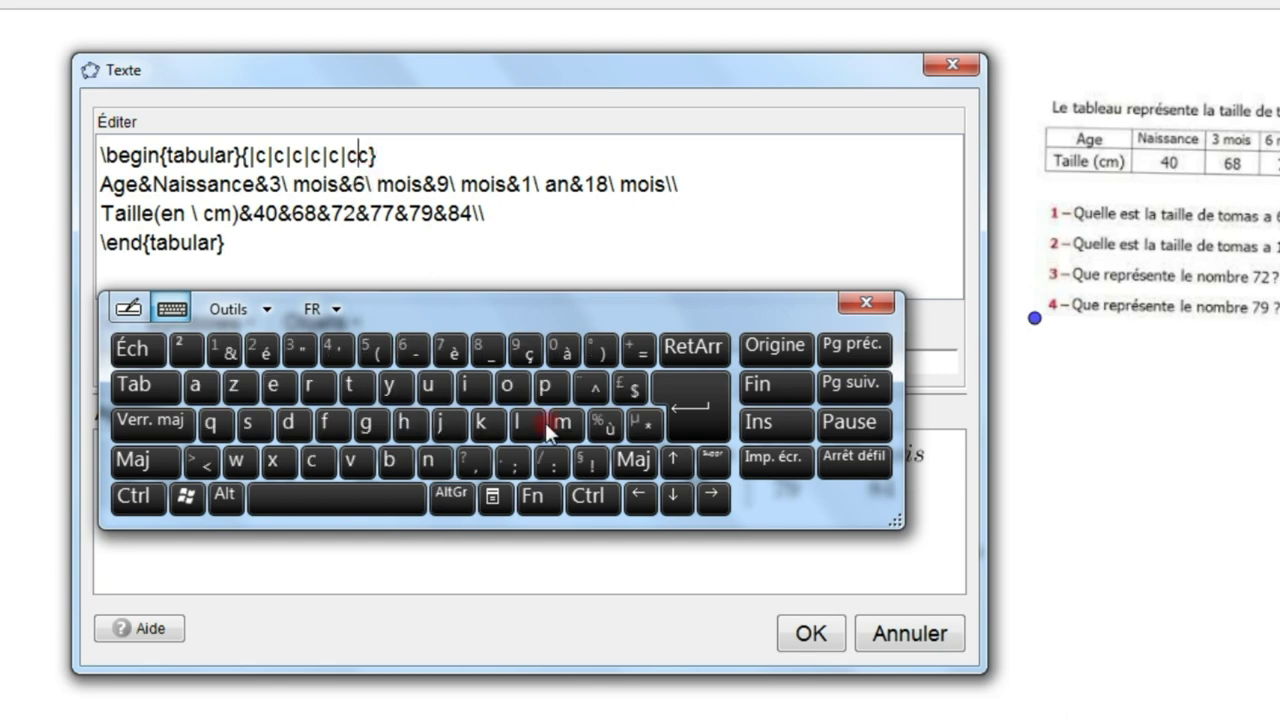
click(451, 494)
click(408, 352)
key(Right)
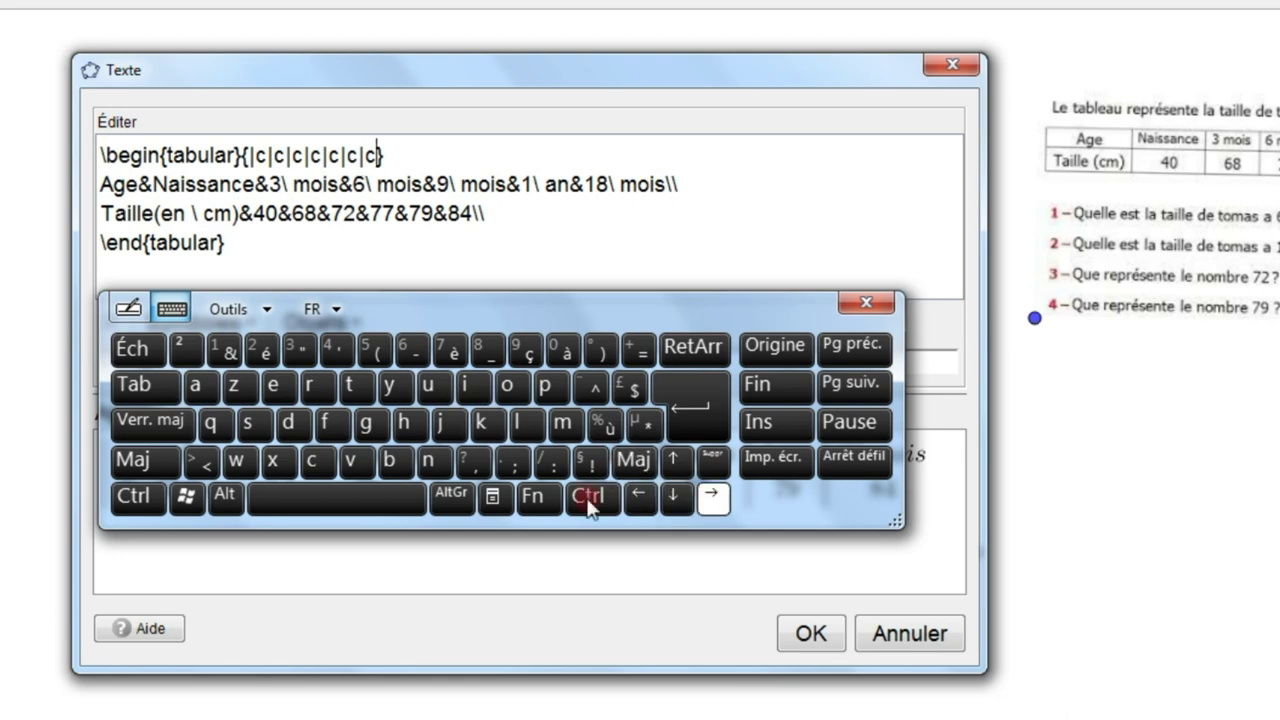
click(451, 494)
click(415, 343)
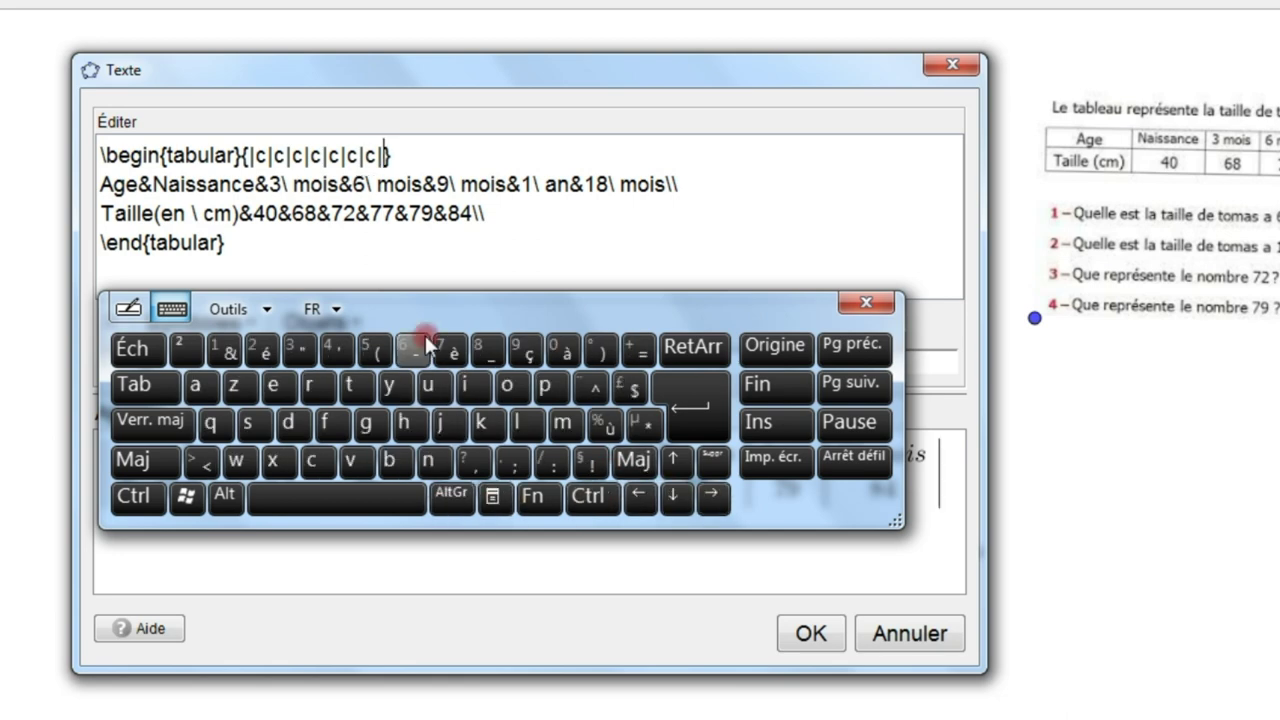
drag(456, 310, 458, 94)
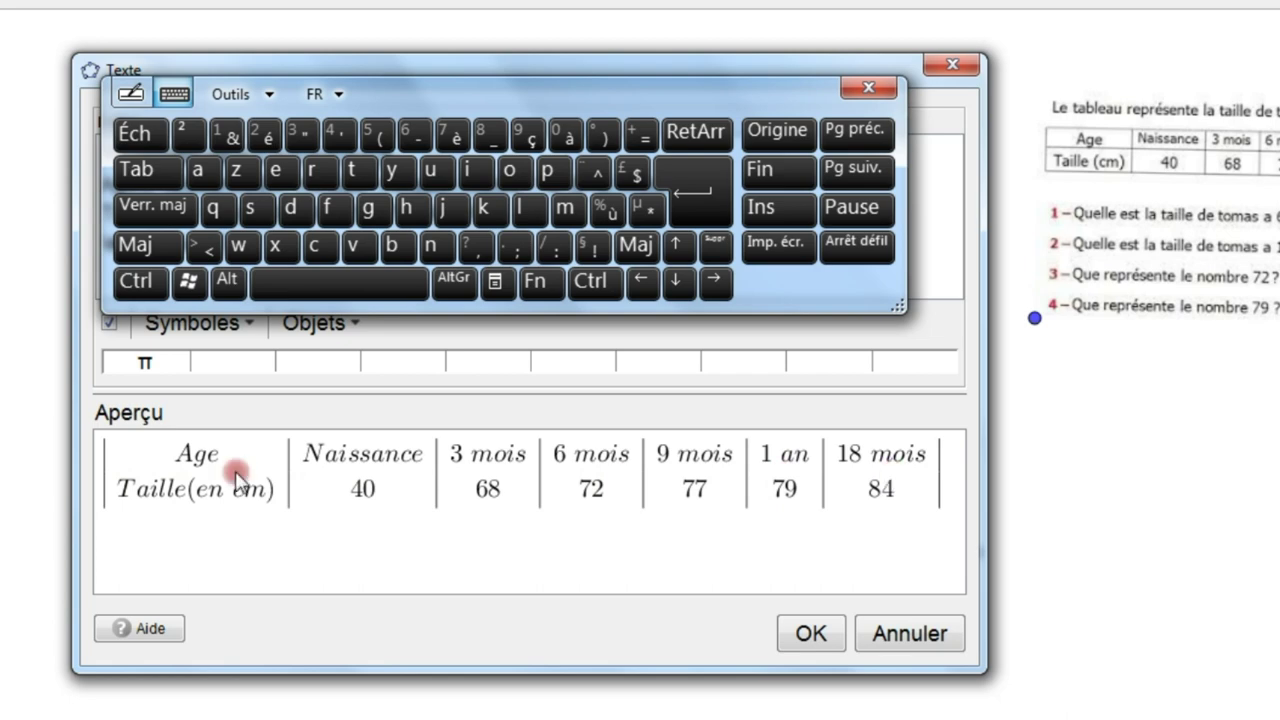
- Uncover the code and add \hline on a new line between \begin{tabular} and the Age row
drag(451, 94, 453, 372)
click(407, 157)
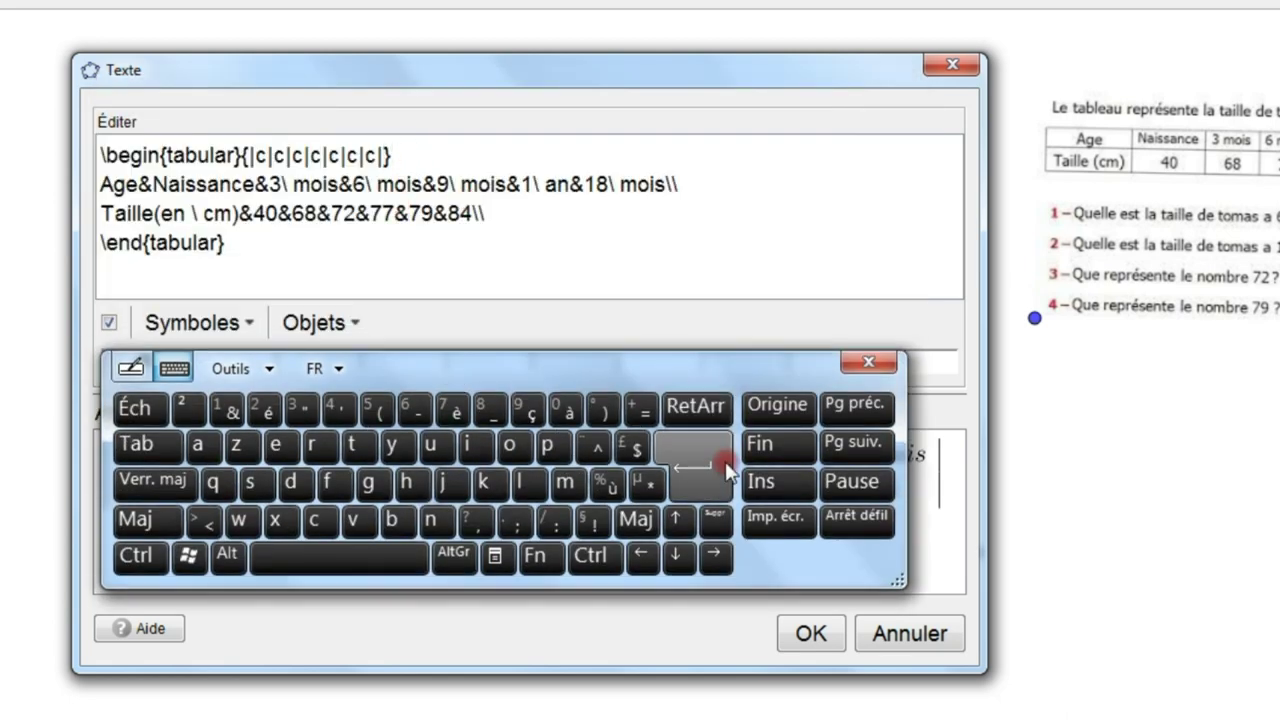
click(694, 470)
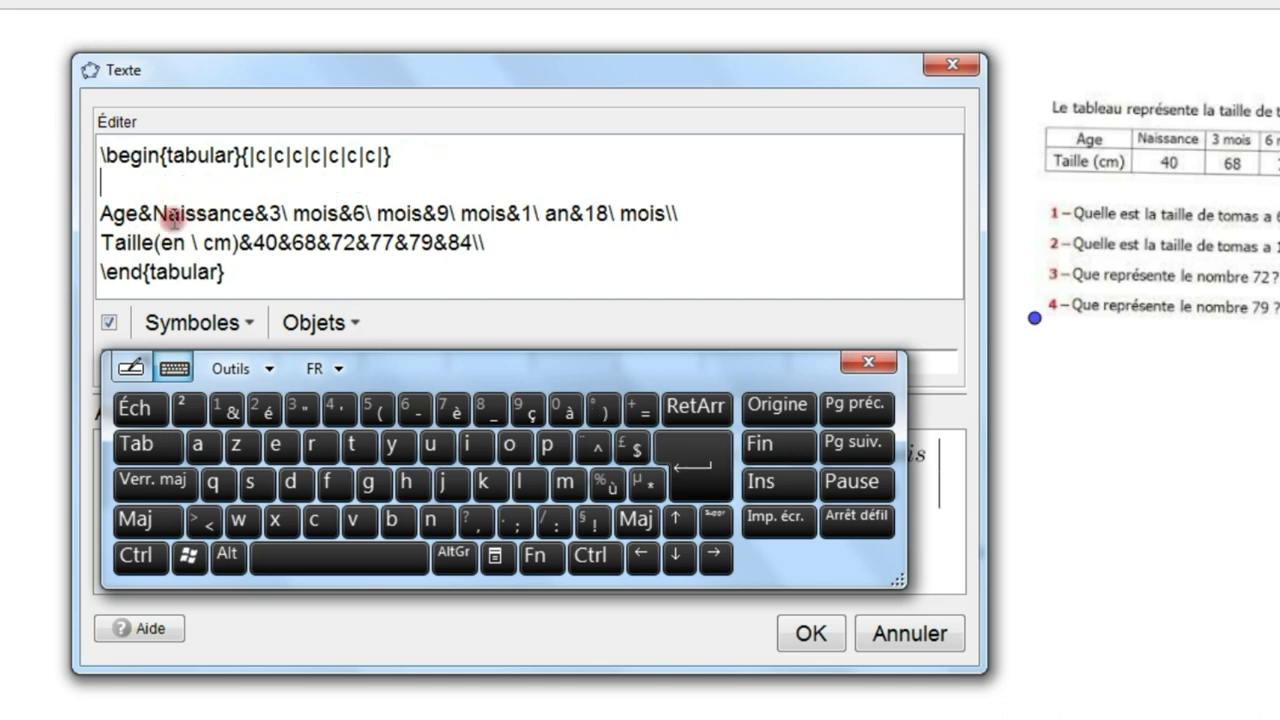
click(453, 553)
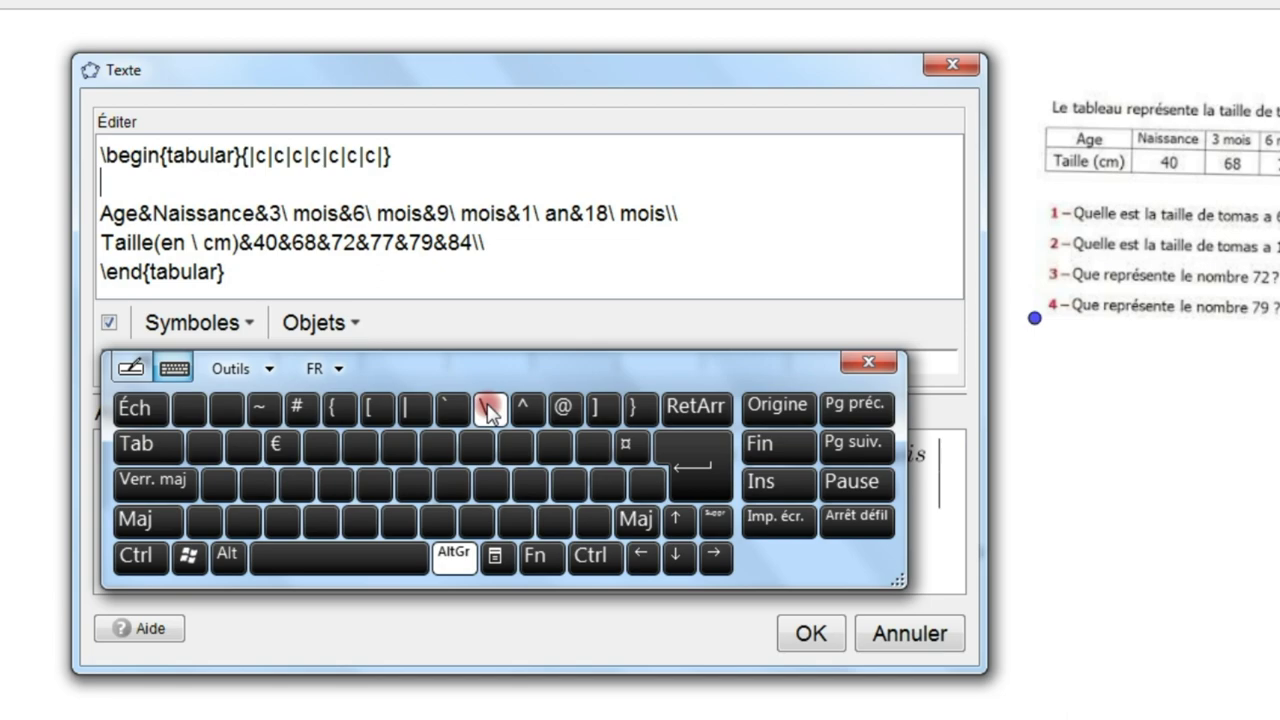
click(489, 410)
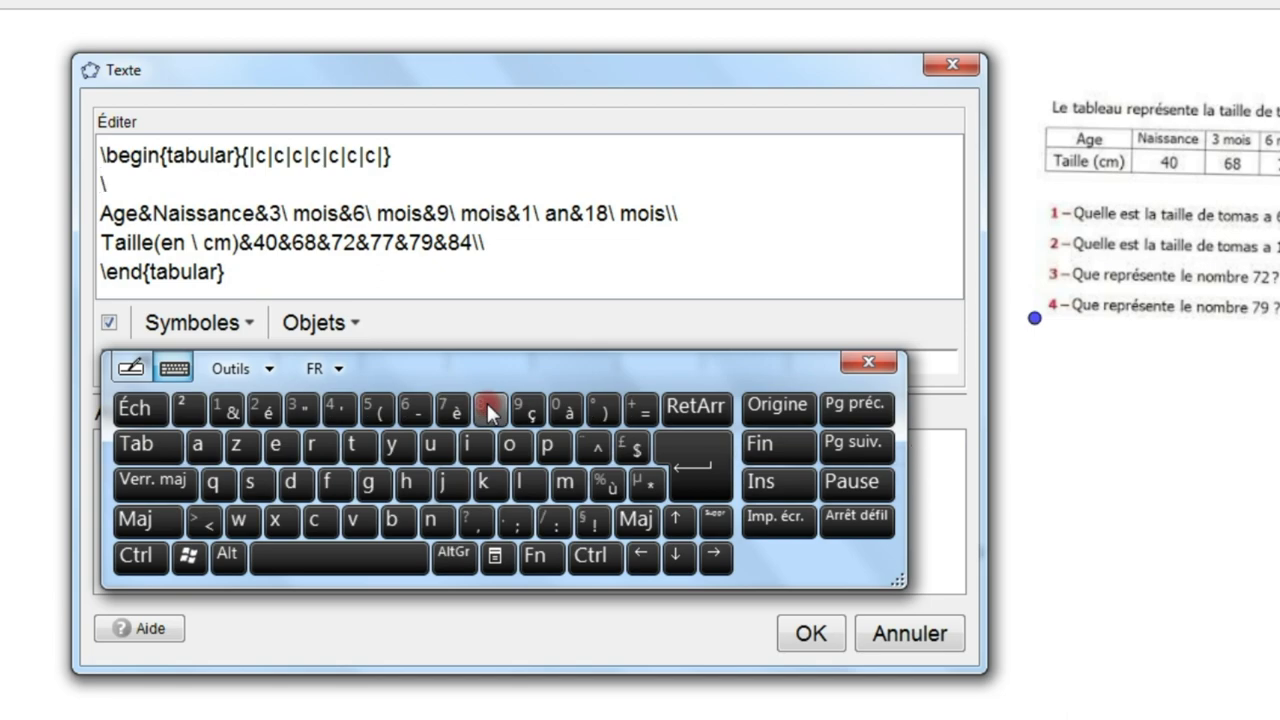
click(406, 484)
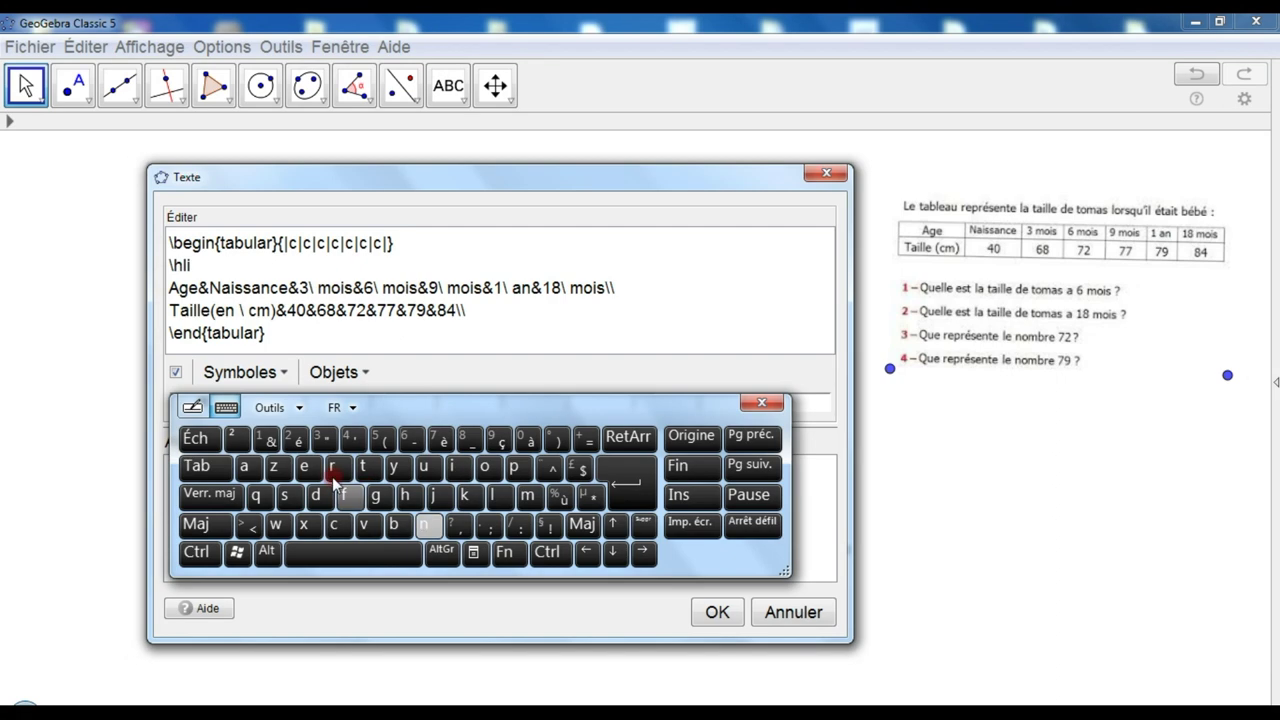
click(424, 524)
click(305, 466)
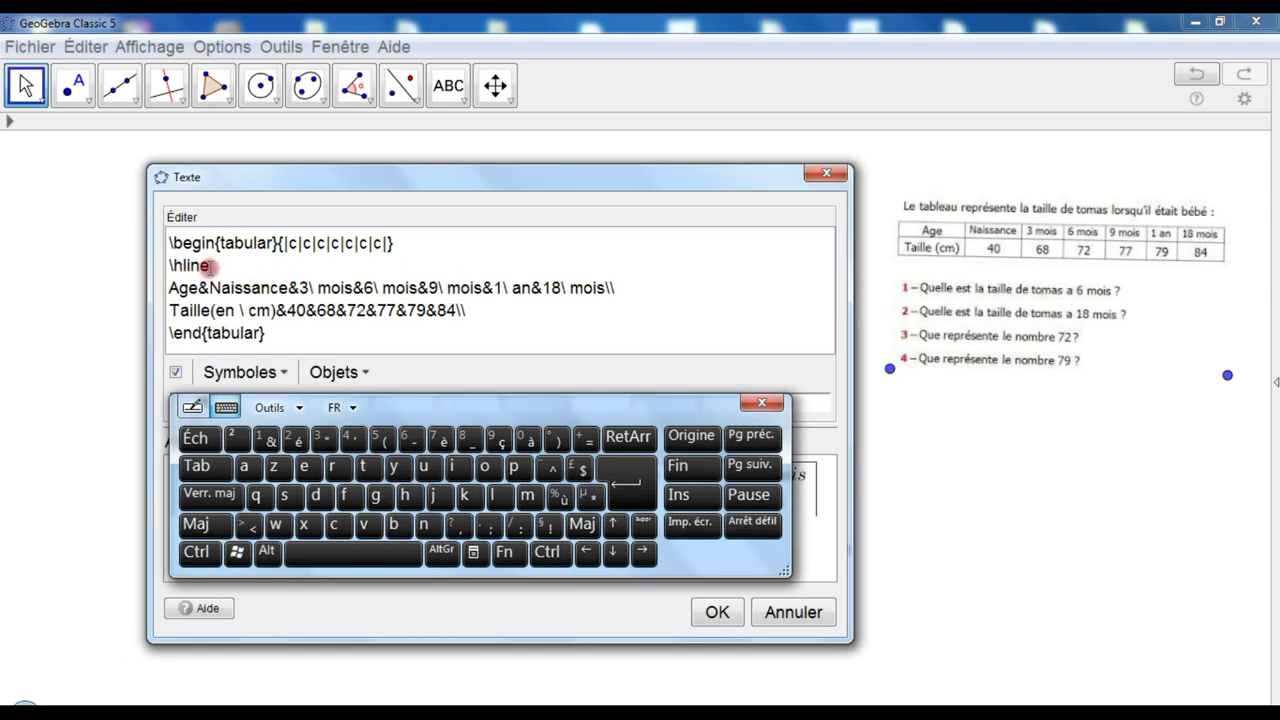
- Copy \hline and paste it on a new line below the Age row
drag(195, 263, 150, 261)
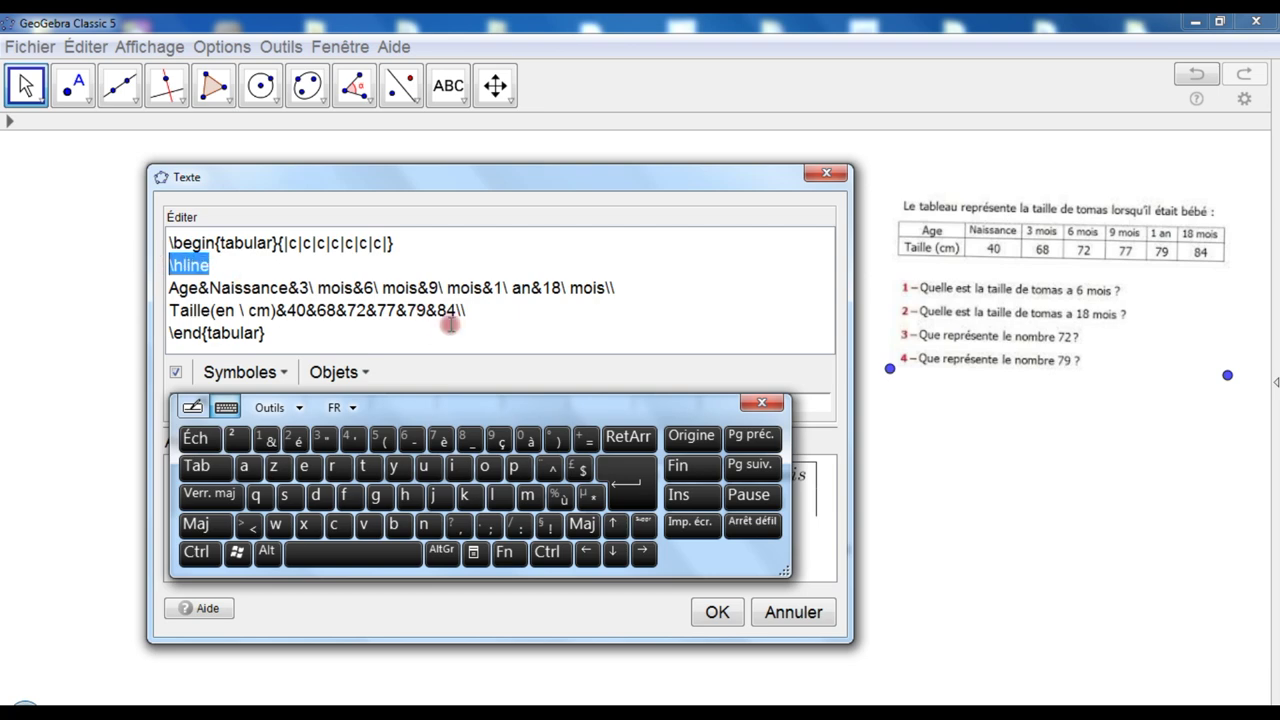
key(ctrl)
key(ctrl+c)
click(635, 286)
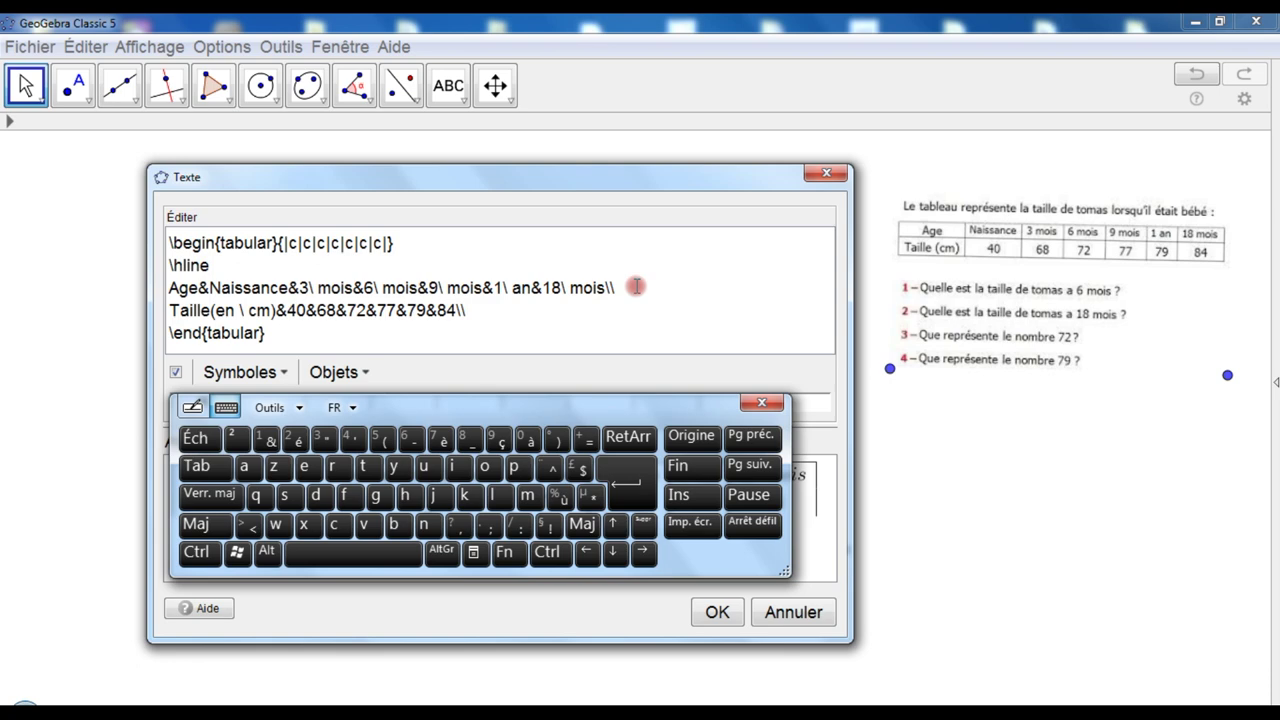
key(Return)
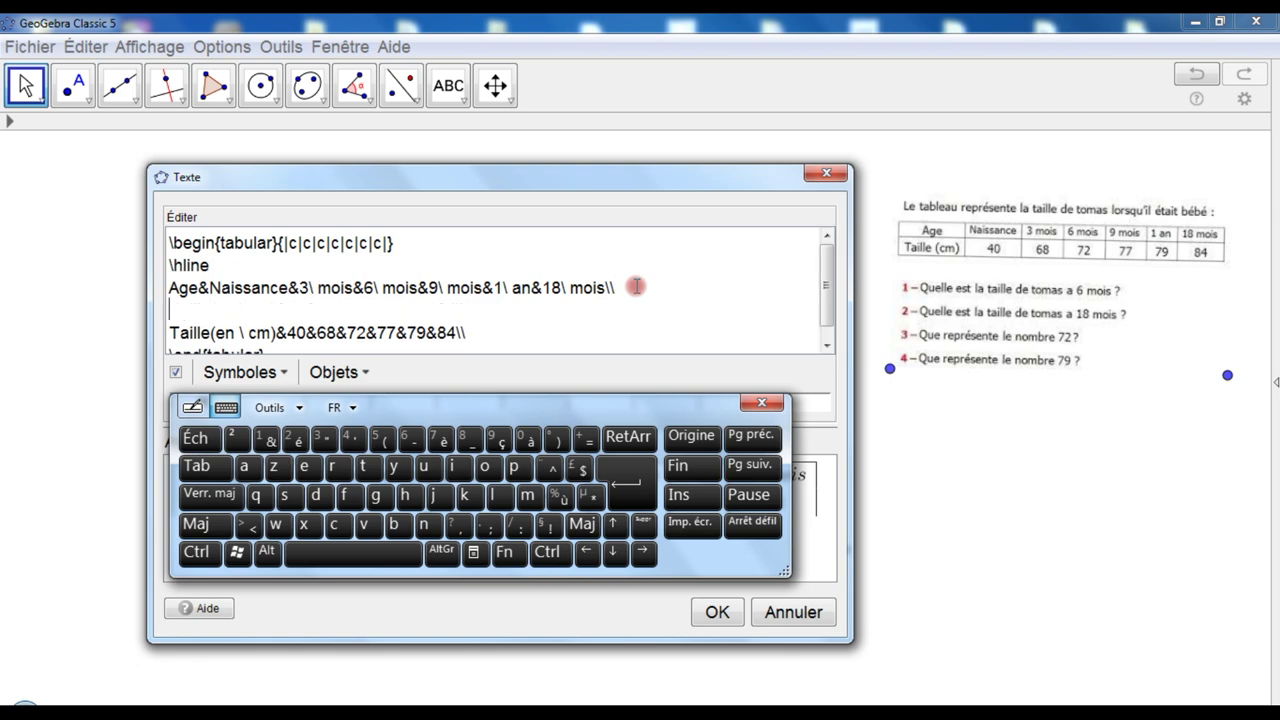
key(ctrl)
key(ctrl+v)
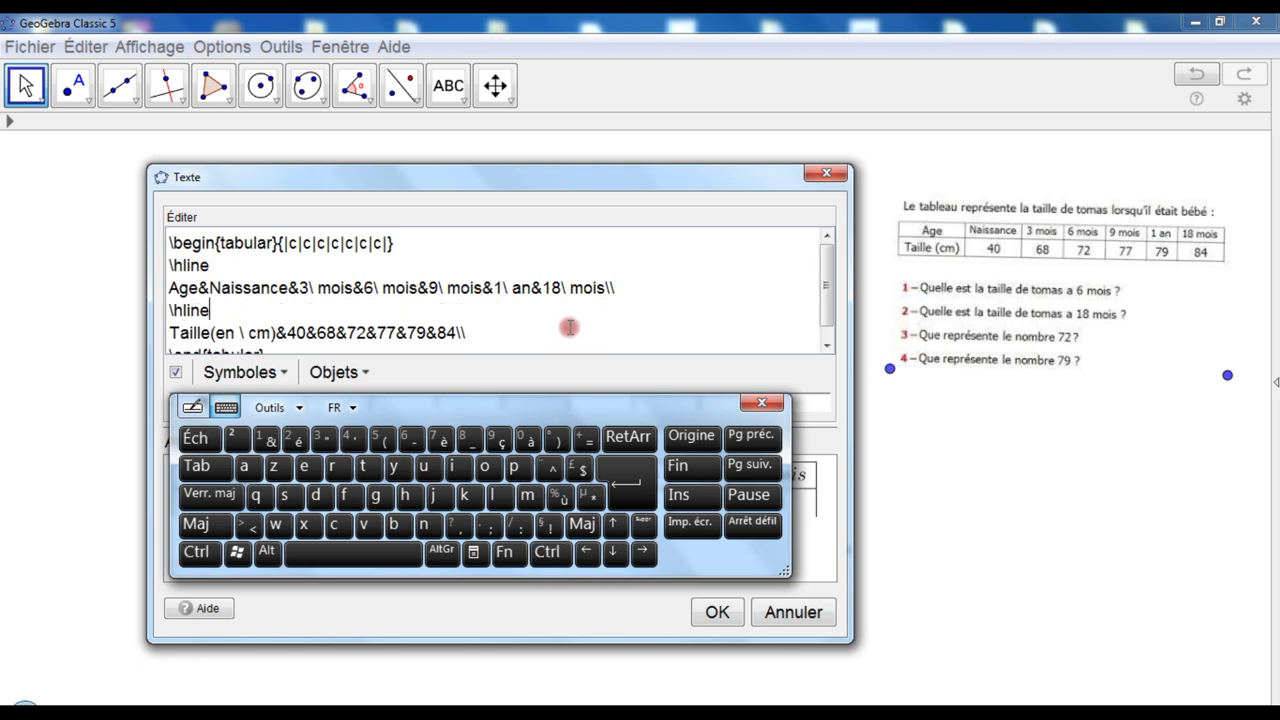
- Paste \hline on a new line below the Taille row, and move the on-screen keyboard off the table preview
scroll(569, 327, down, 1)
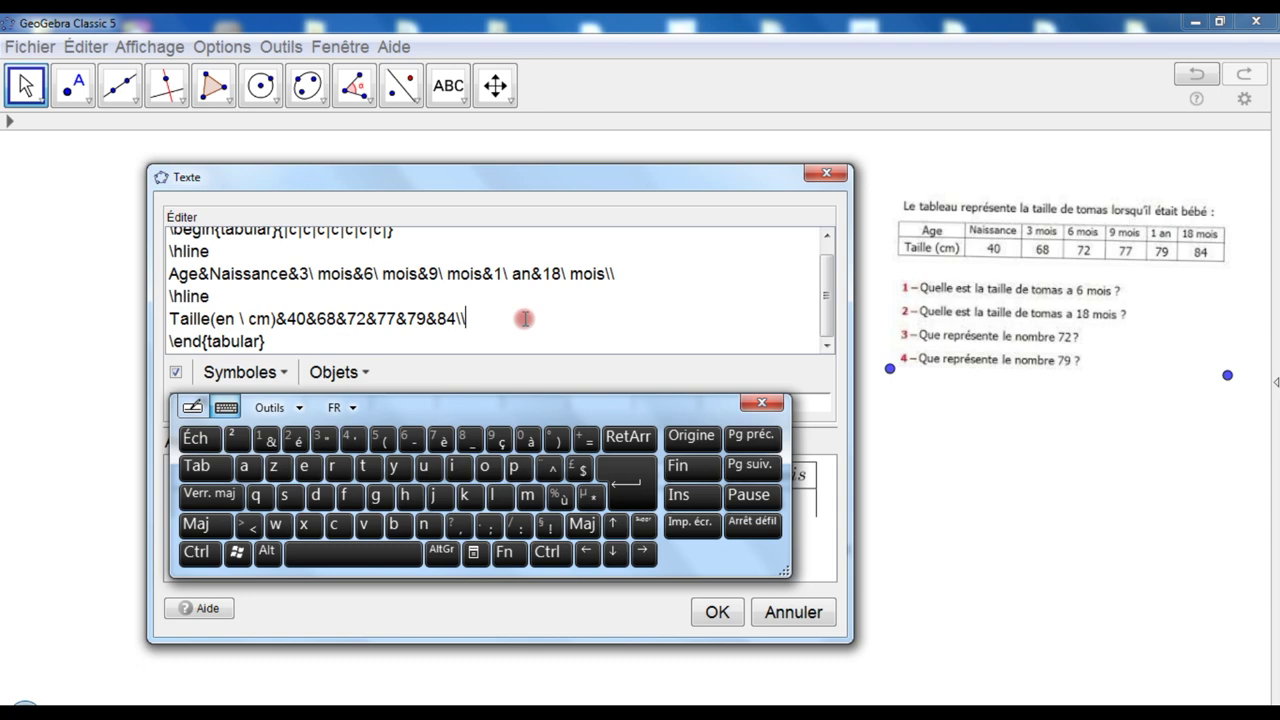
key(Return)
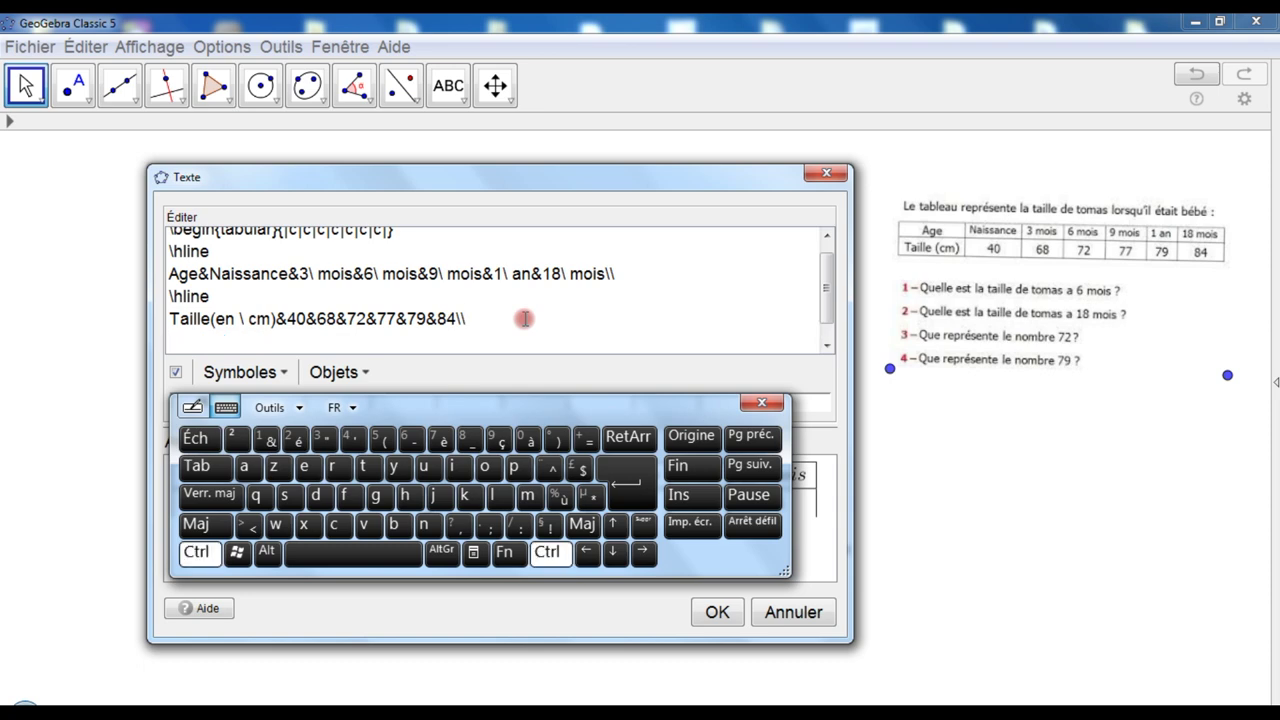
key(ctrl+v)
drag(611, 403, 611, 210)
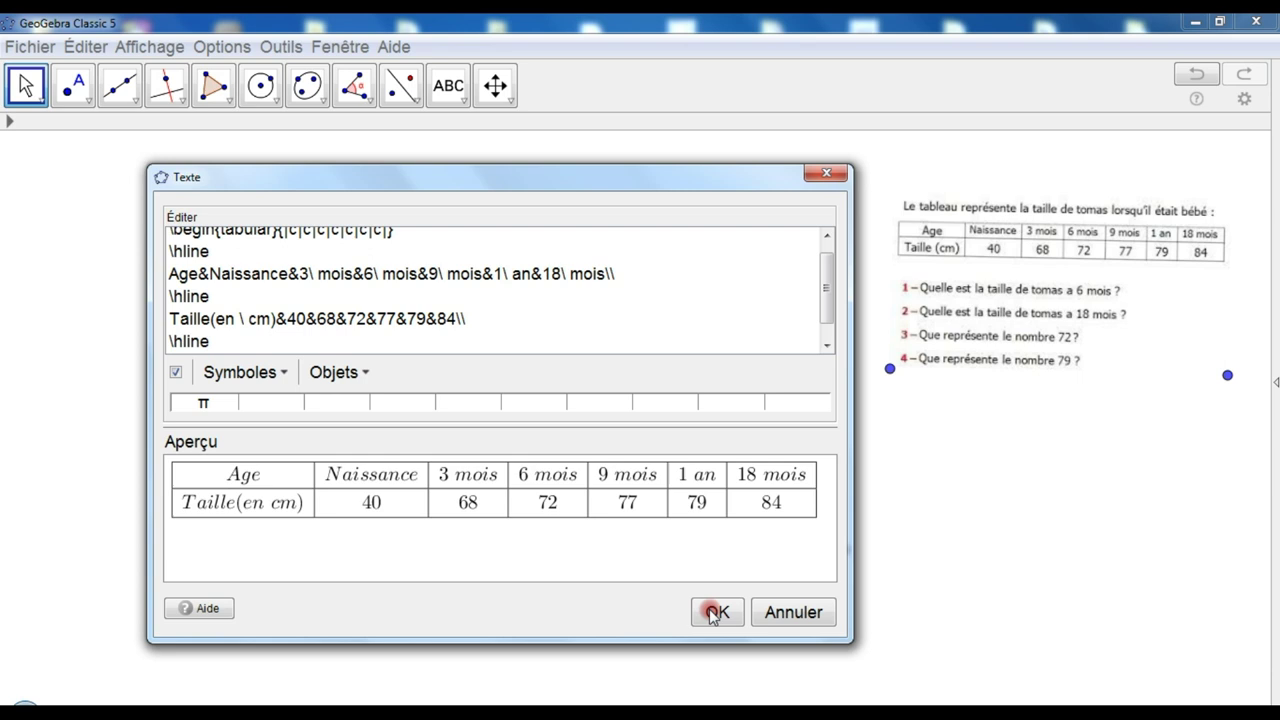
- Confirm the text to place the table in the graphics view, and move it into the empty area left of the exercise image
click(716, 612)
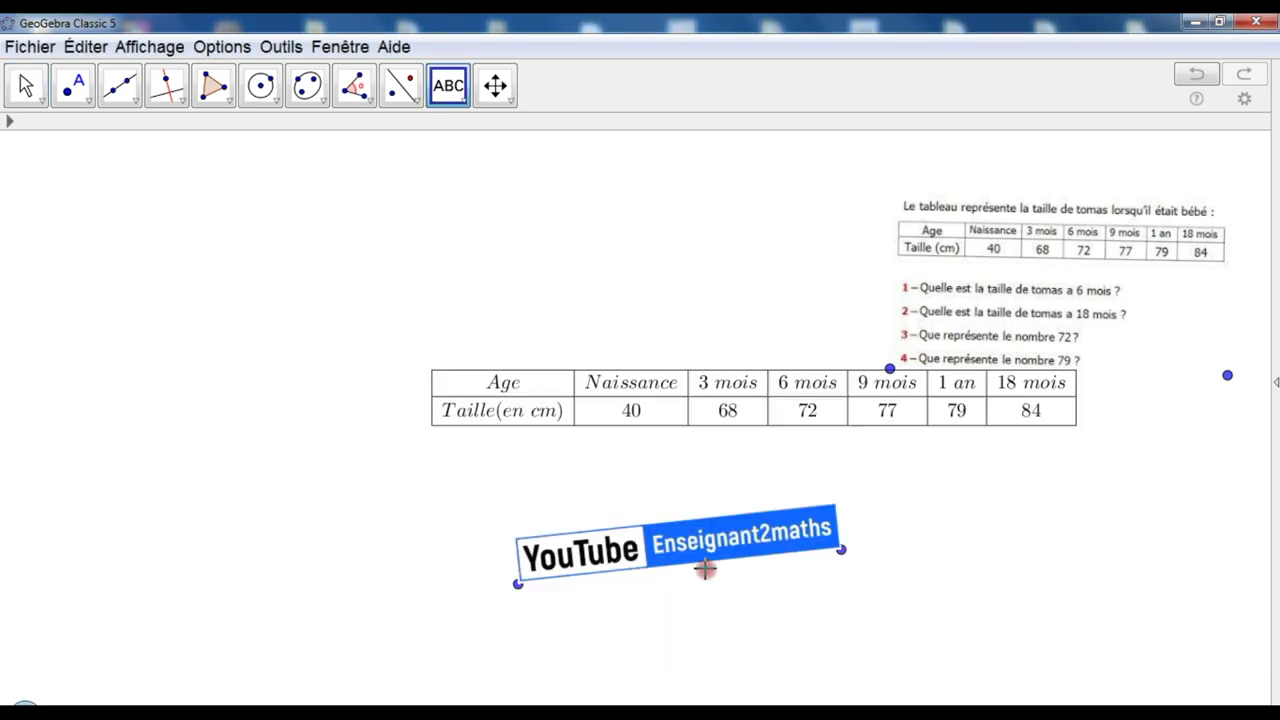
key(Escape)
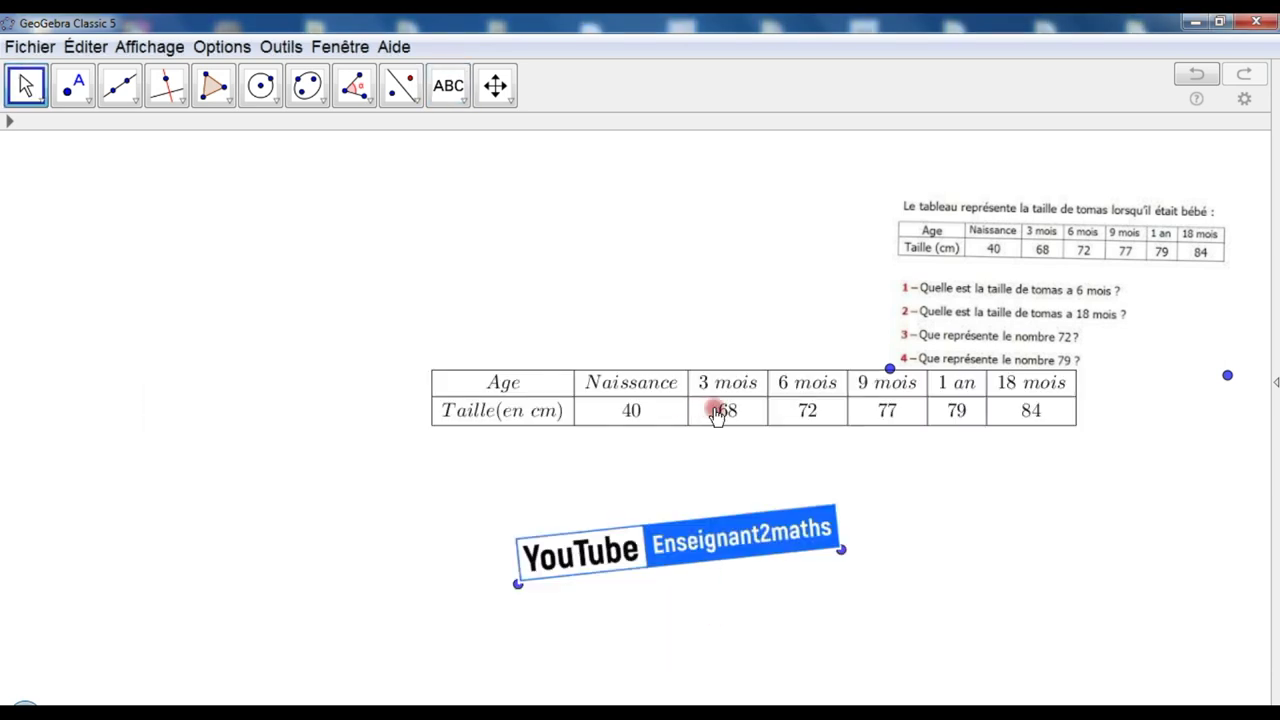
click(753, 393)
mouse_move(462, 326)
mouse_down()
mouse_move(423, 314)
mouse_move(366, 323)
mouse_move(481, 322)
mouse_up()
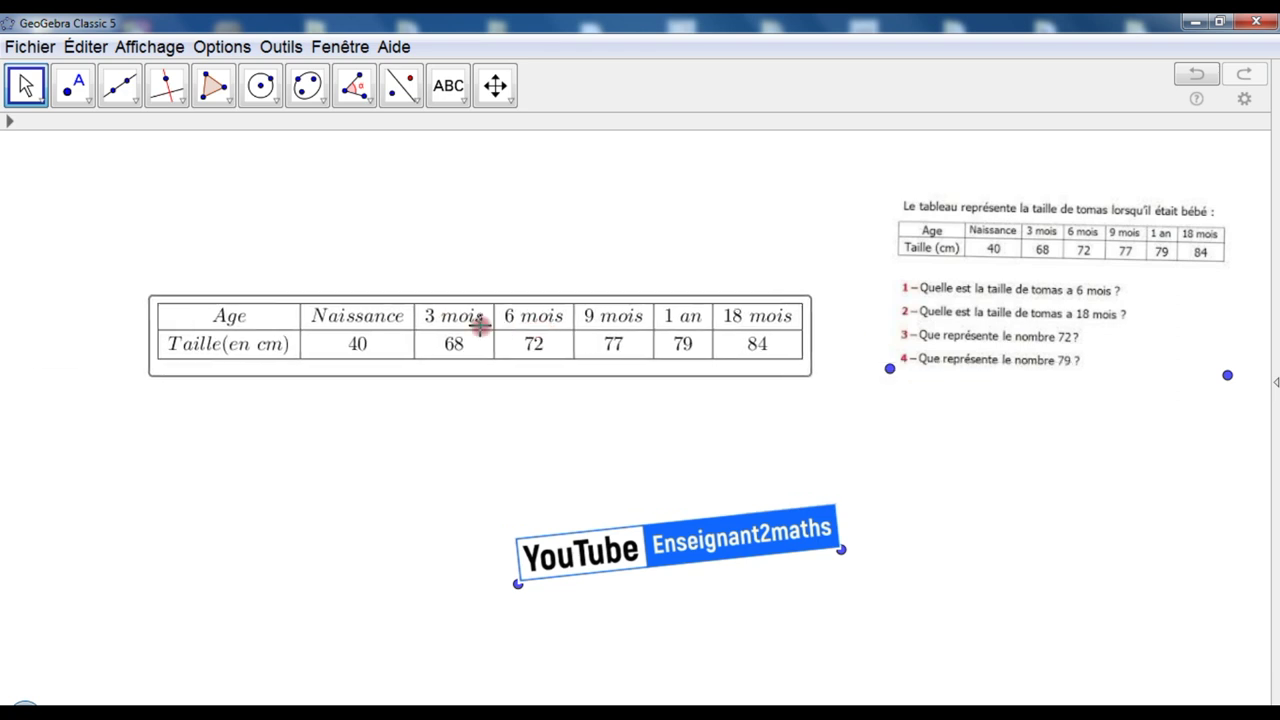
- Make the table text bold and look at its font size choices, keeping Petite
click(11, 126)
click(148, 128)
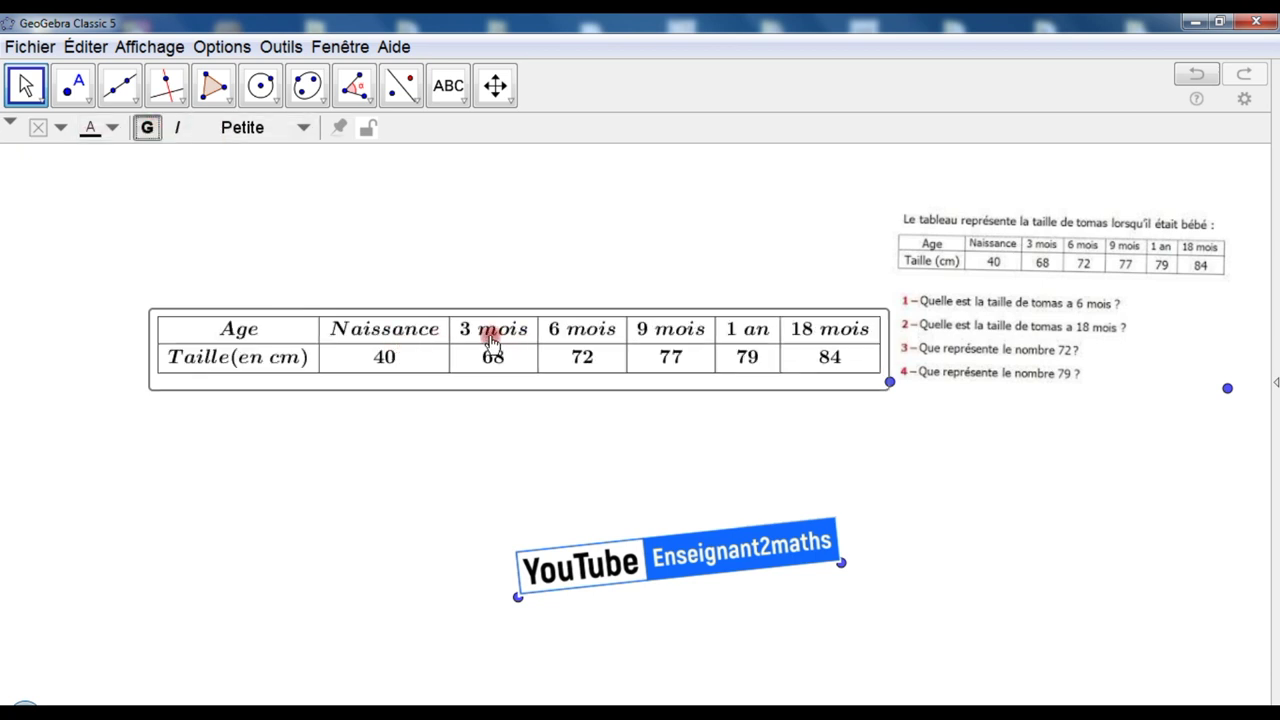
click(264, 131)
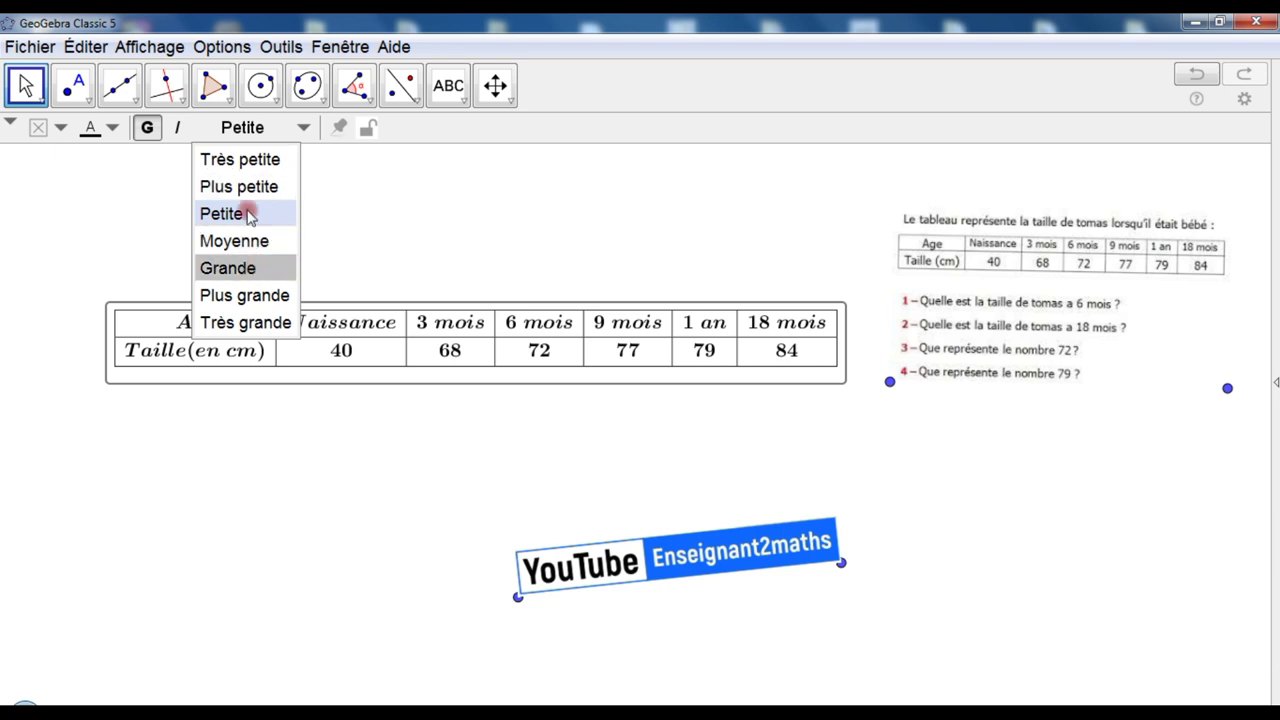
click(403, 218)
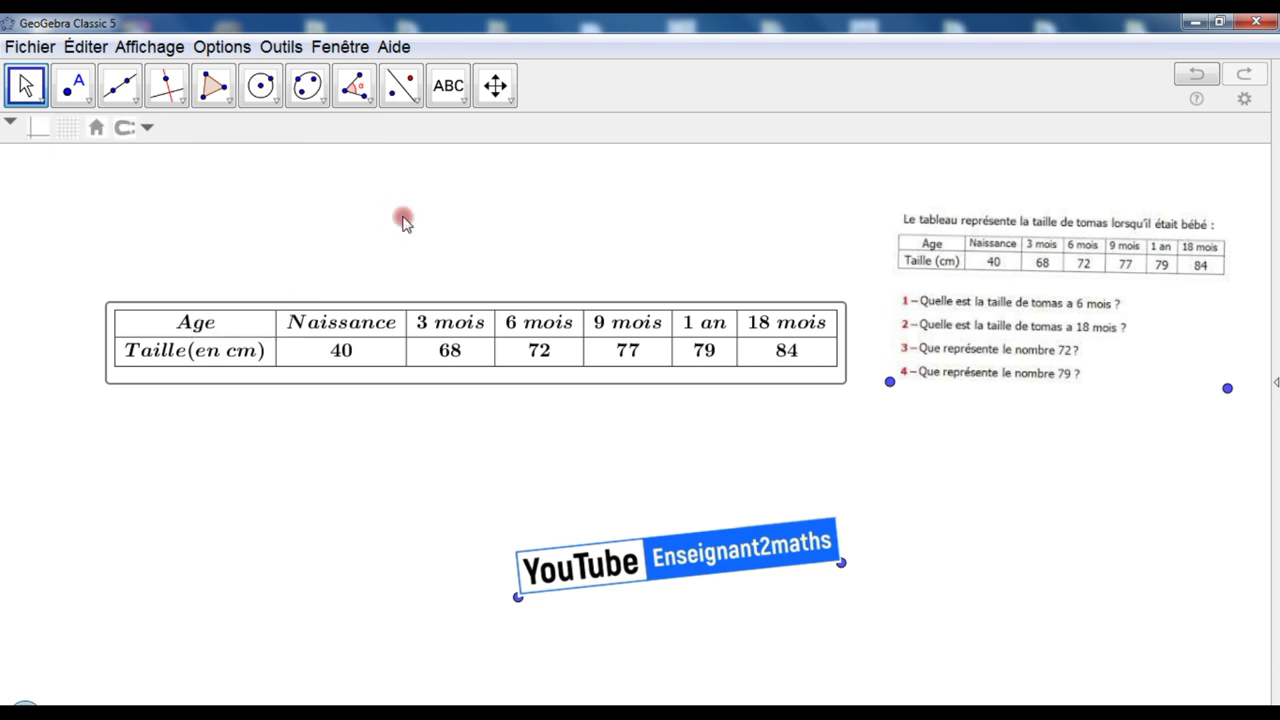
- Select the bold table and move it slightly up and to the left, away from the exercise image
click(372, 330)
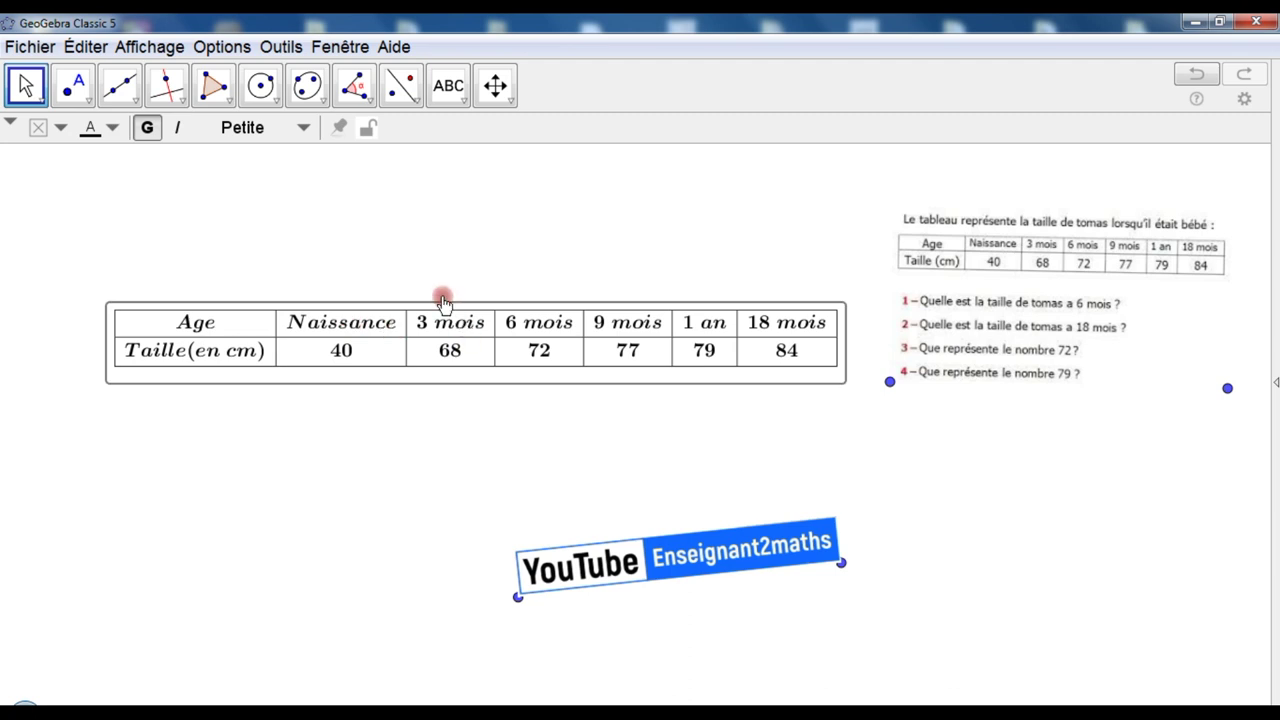
drag(443, 302, 443, 305)
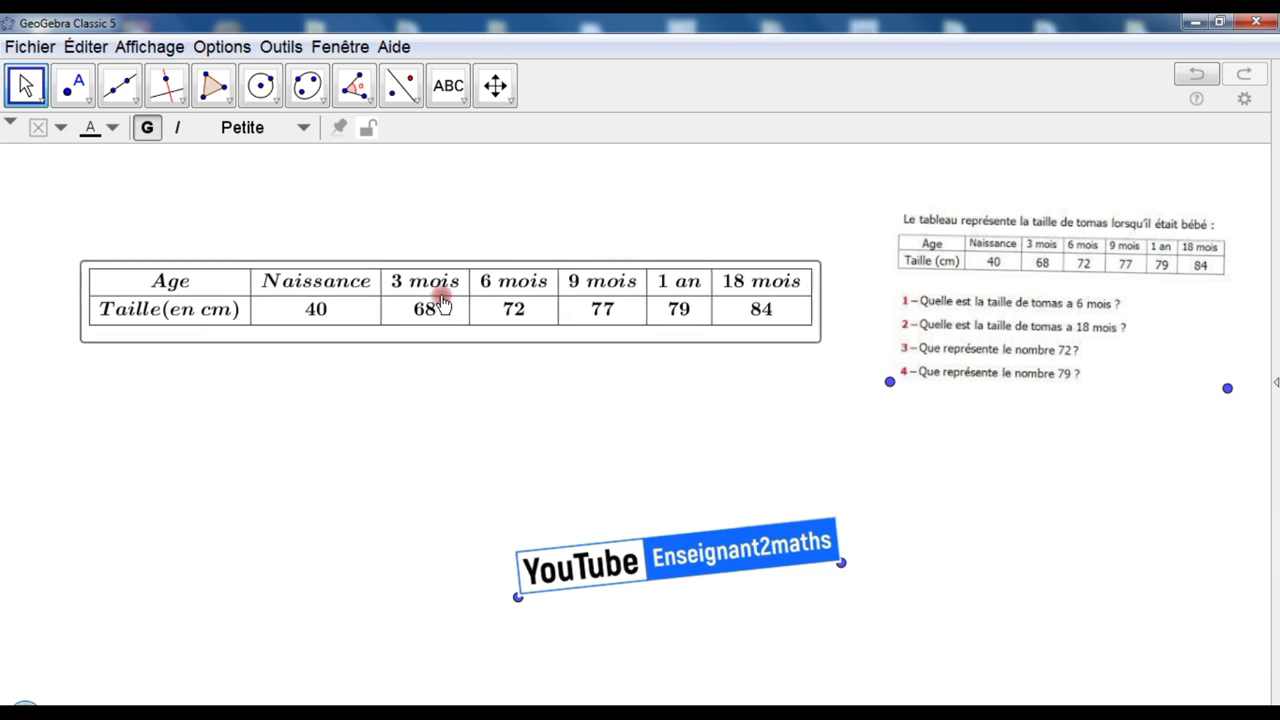
- Try the Sans Sérif font and then non-bold lettering in the table text's properties, restoring Sérif and bold
right_click(312, 292)
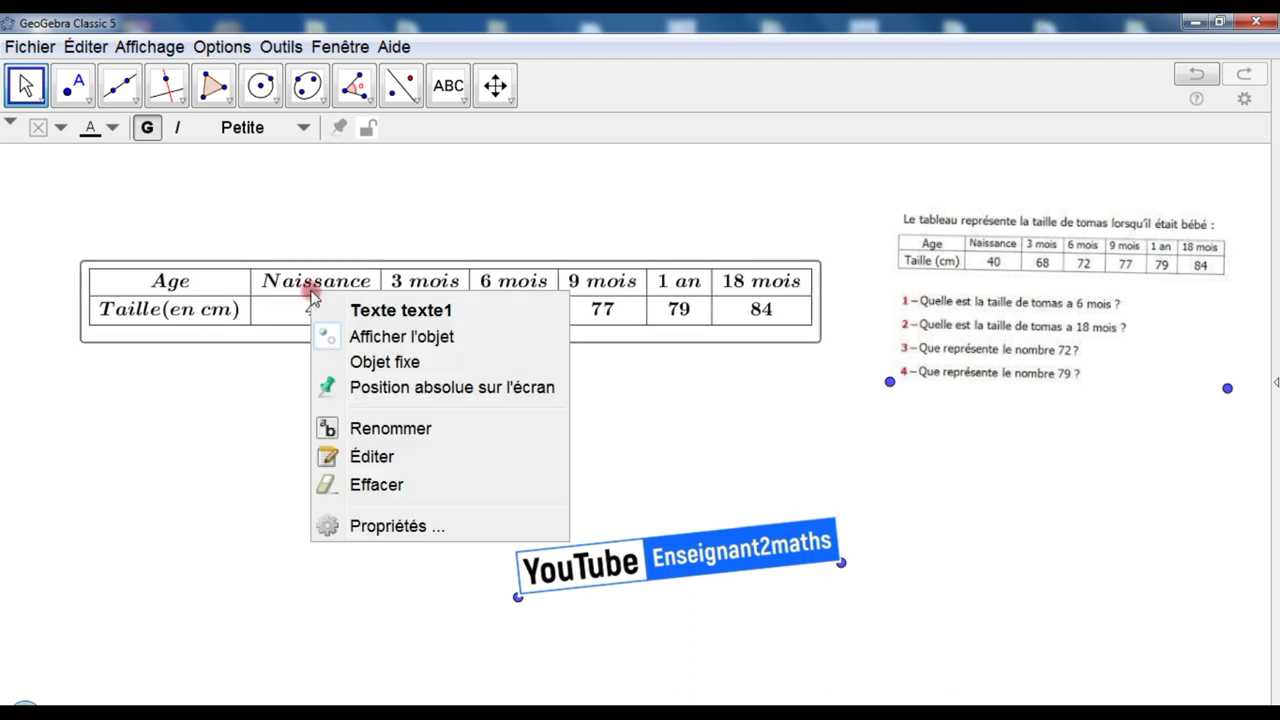
click(386, 527)
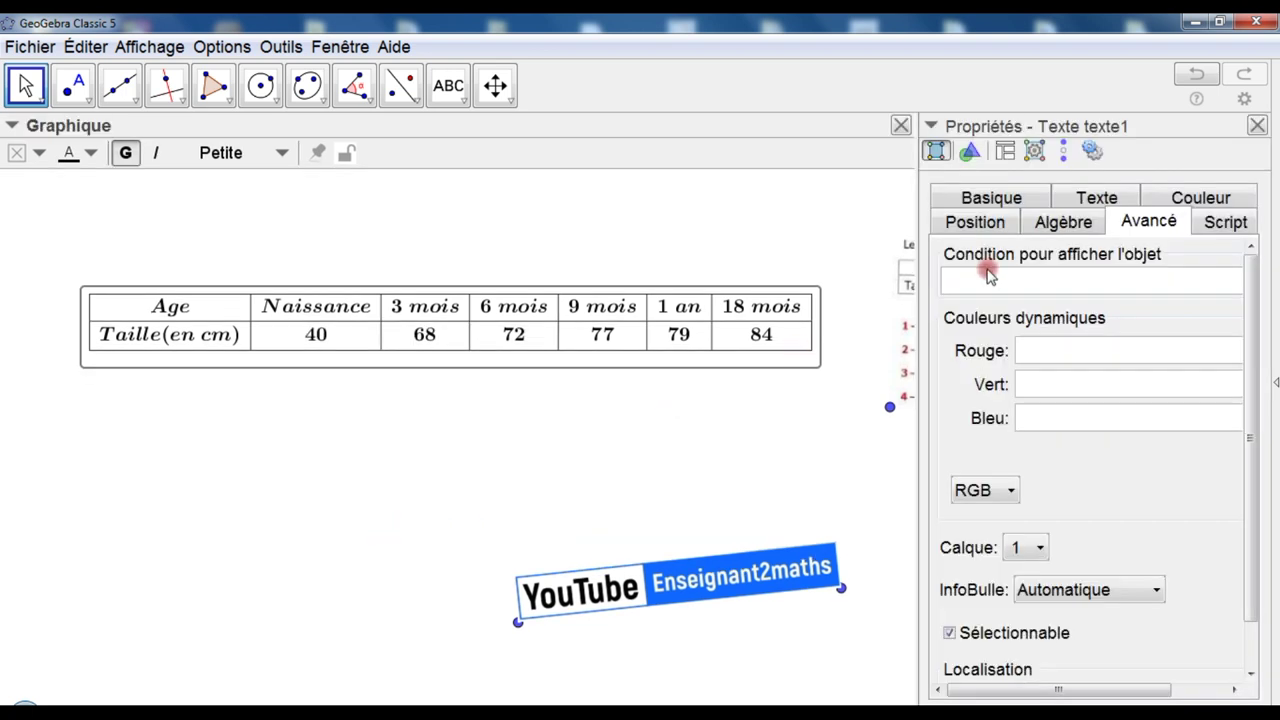
click(1100, 199)
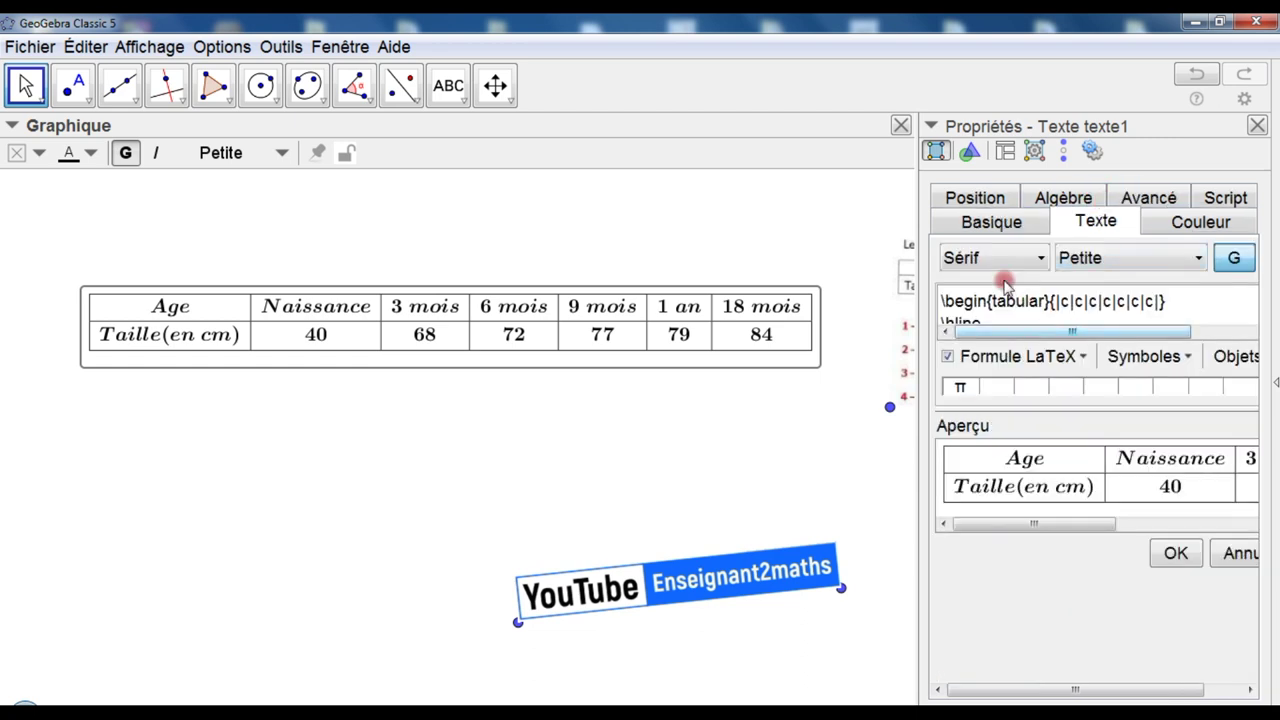
click(977, 262)
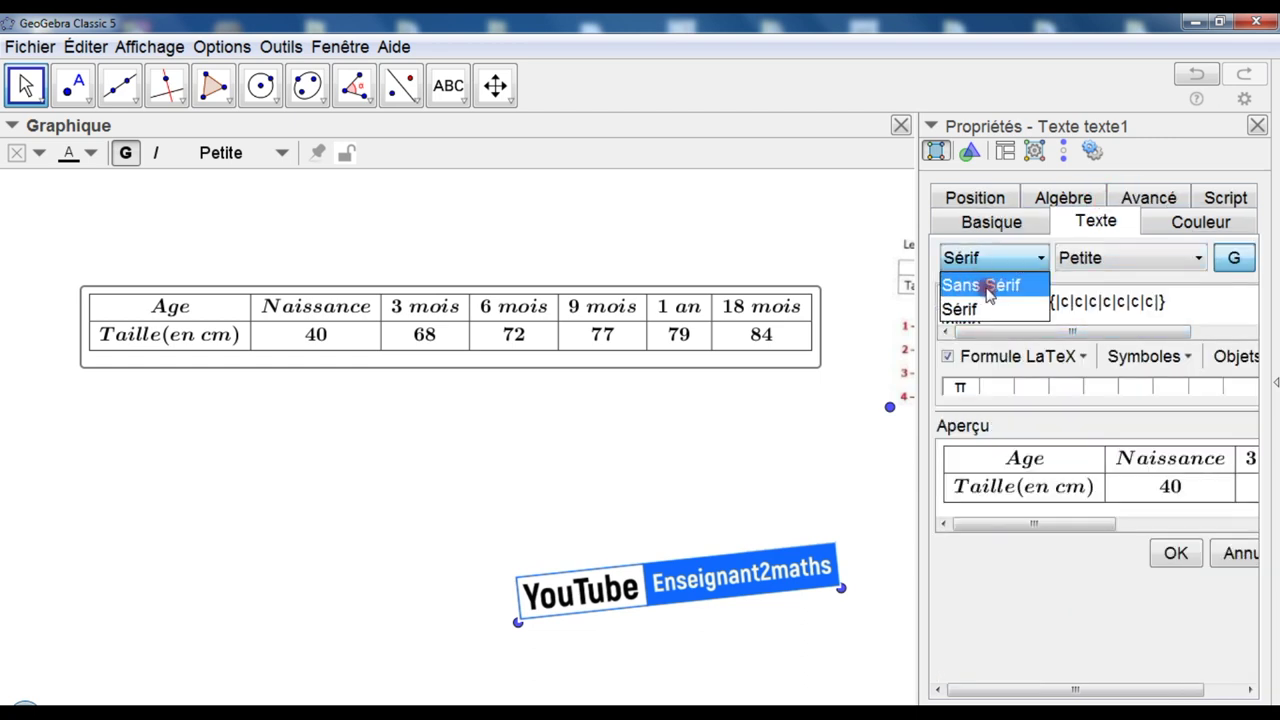
click(995, 286)
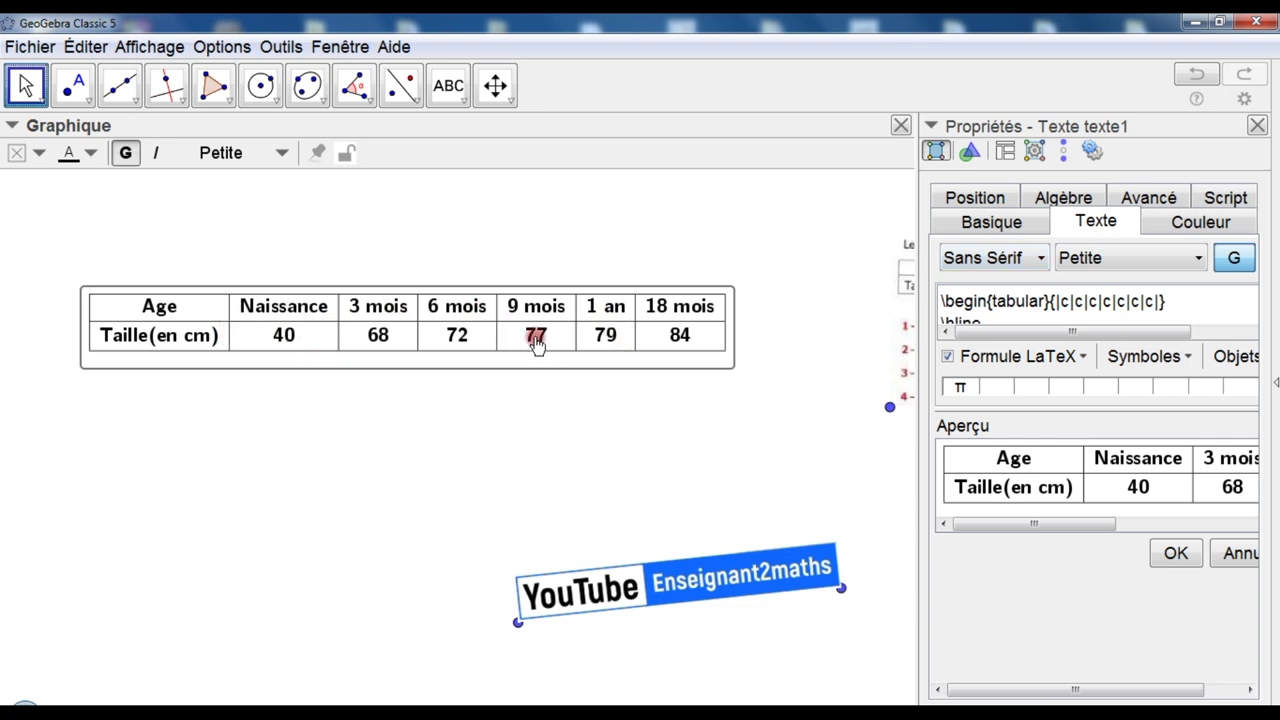
click(985, 260)
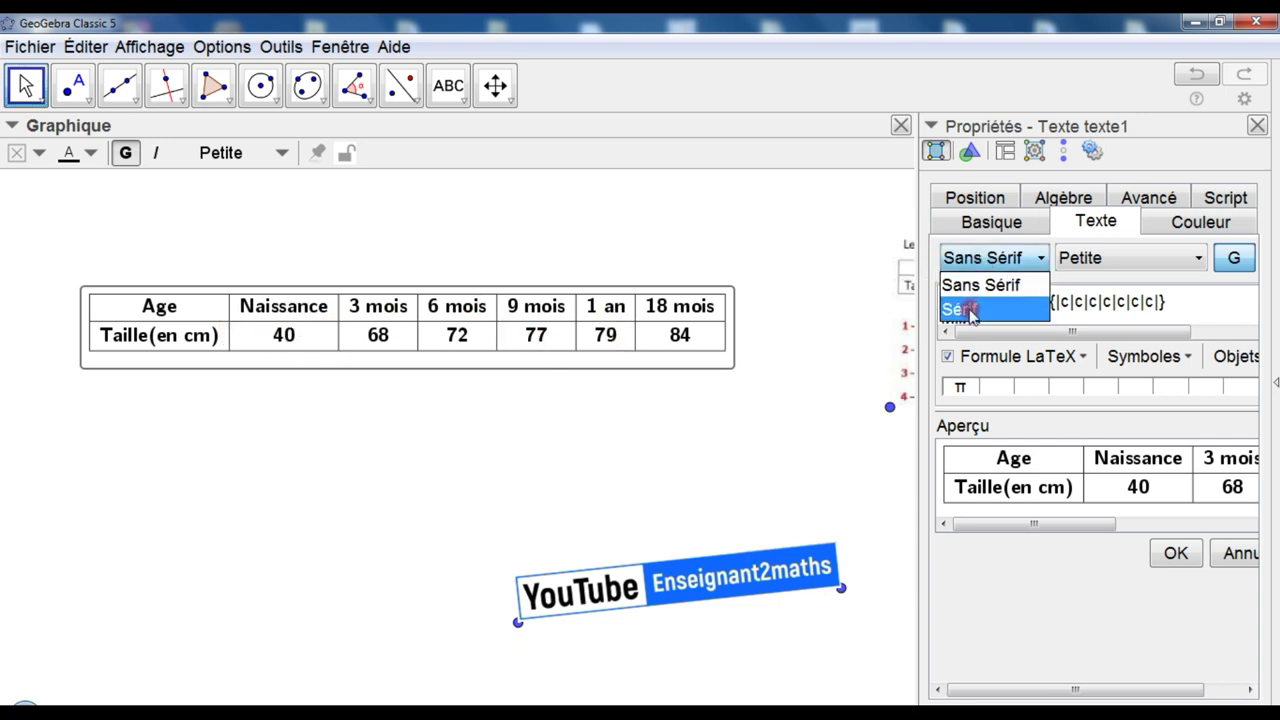
key(Return)
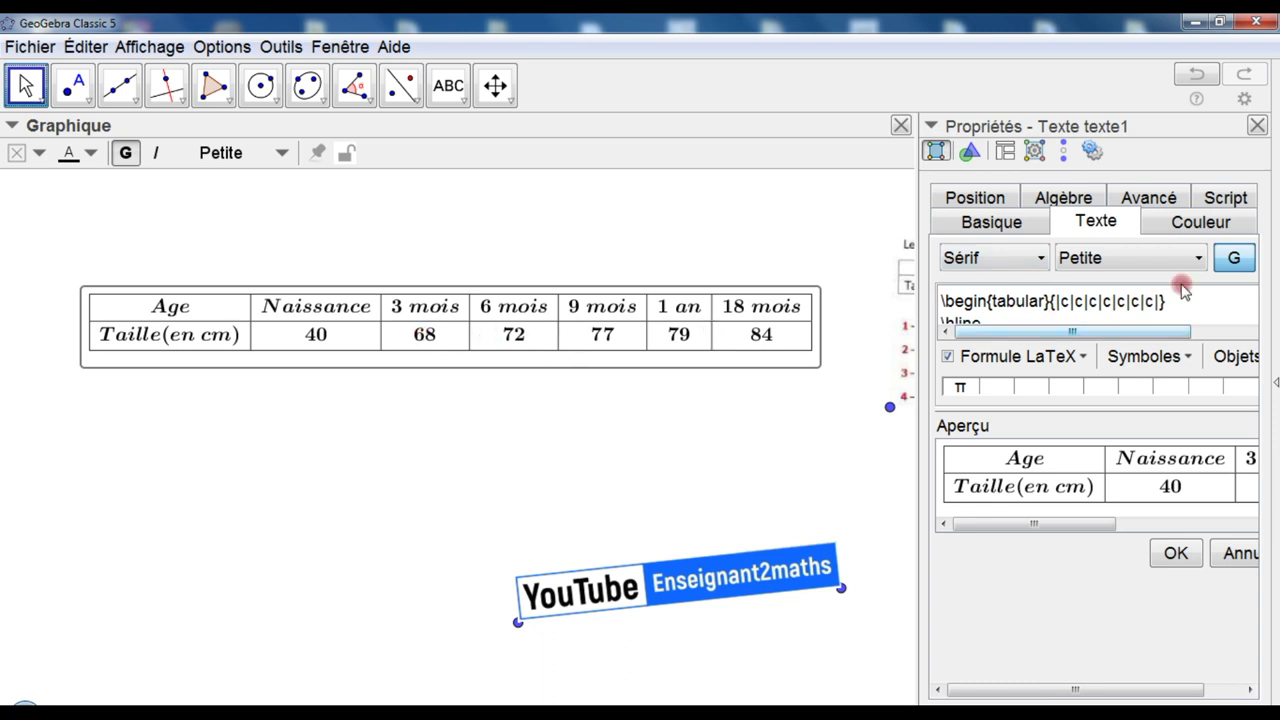
click(1234, 258)
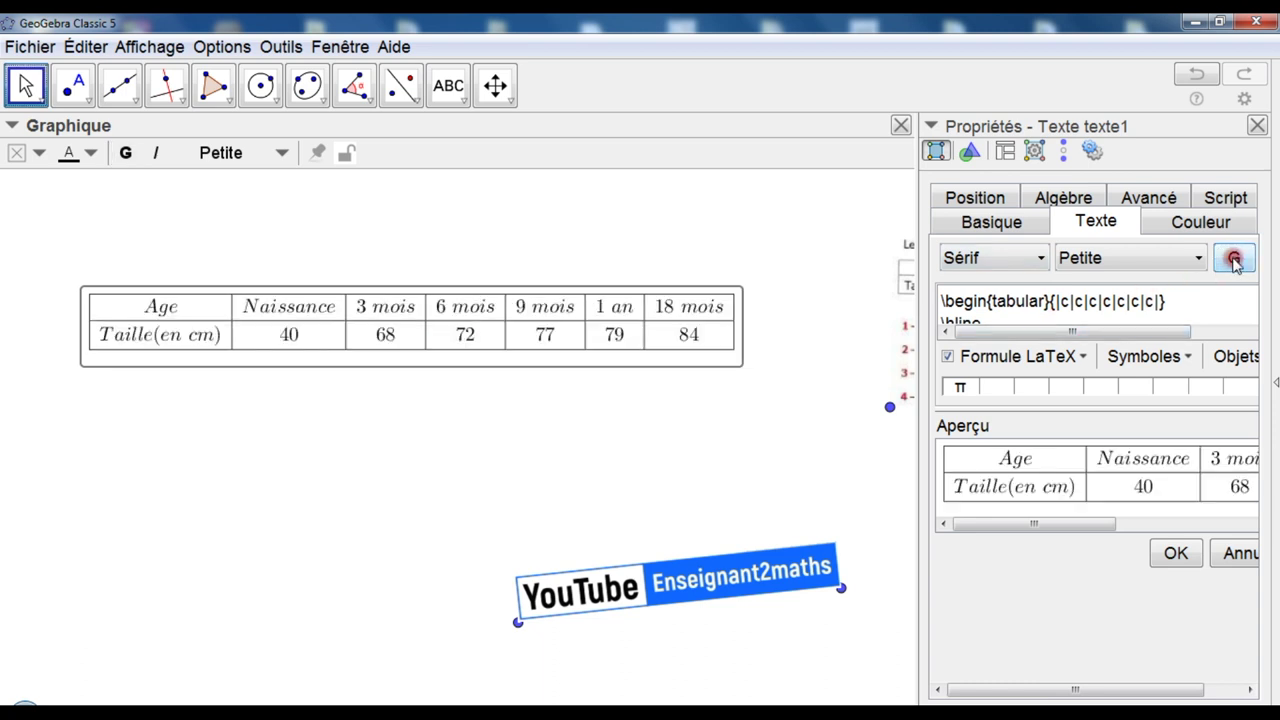
click(1234, 258)
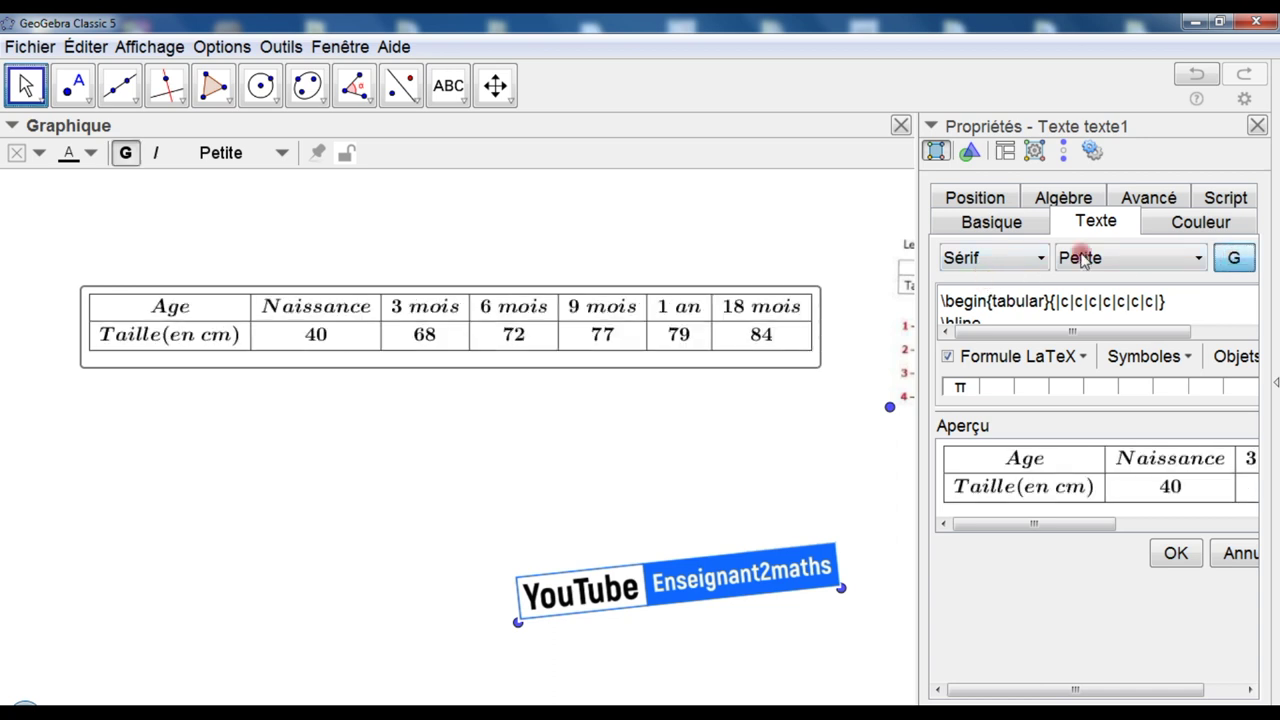
- Try magenta and light grey backgrounds for the table text, settle on white, and move the table higher in the graphics view
click(1158, 230)
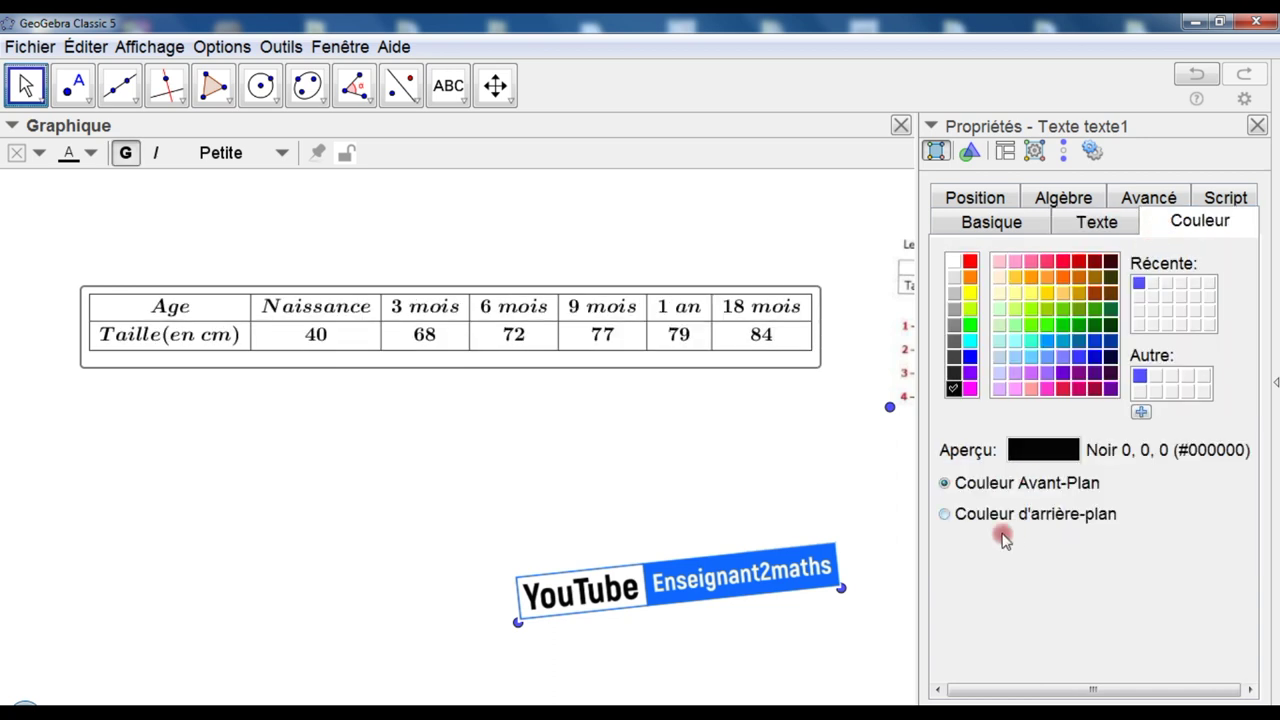
click(970, 520)
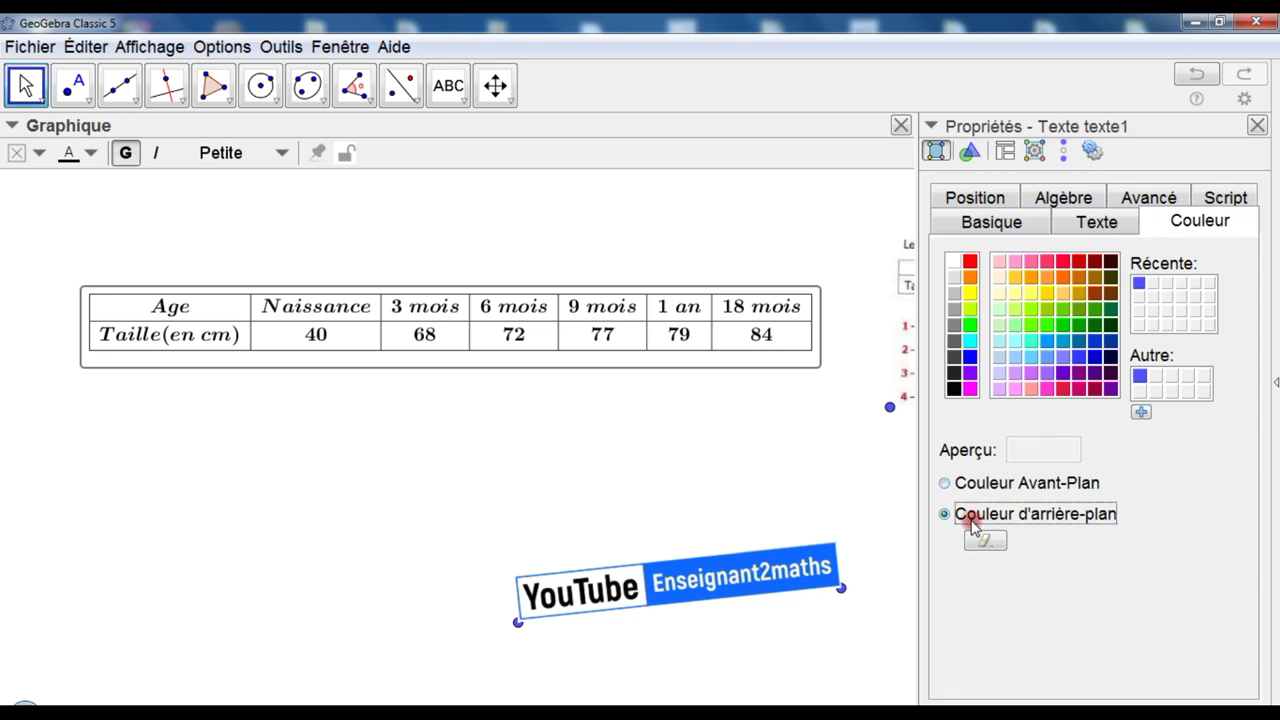
click(970, 389)
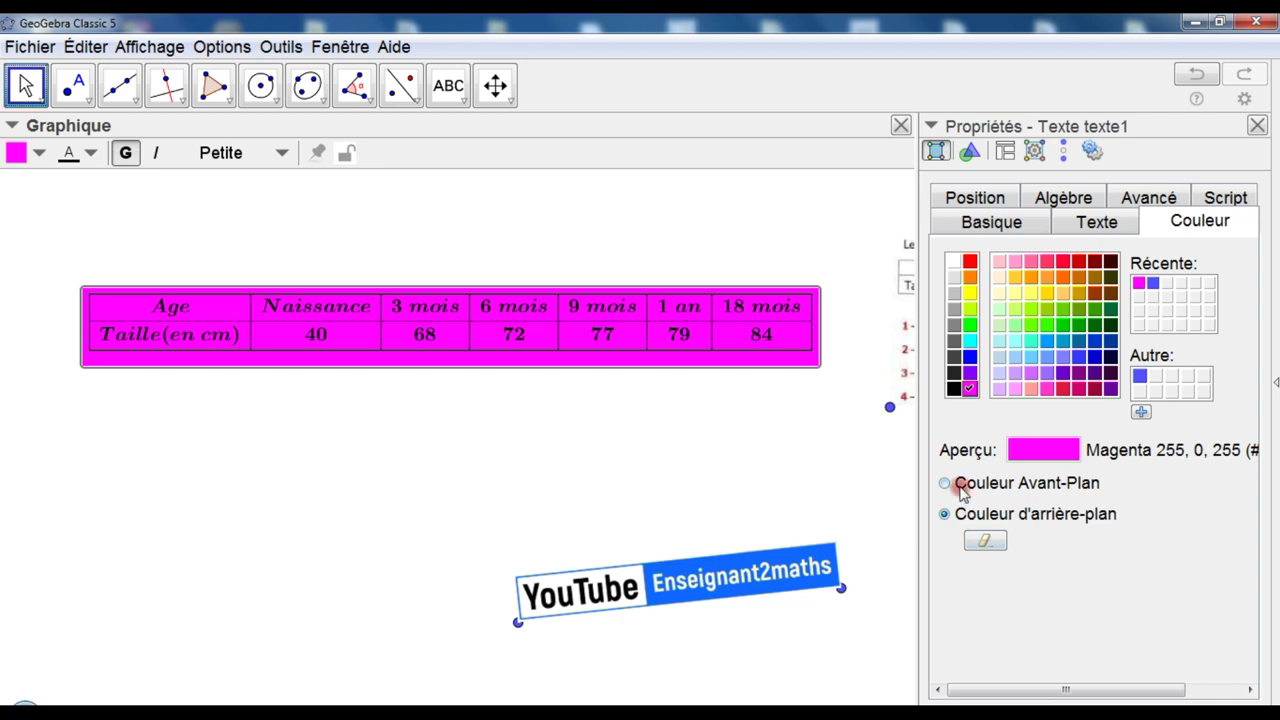
click(953, 264)
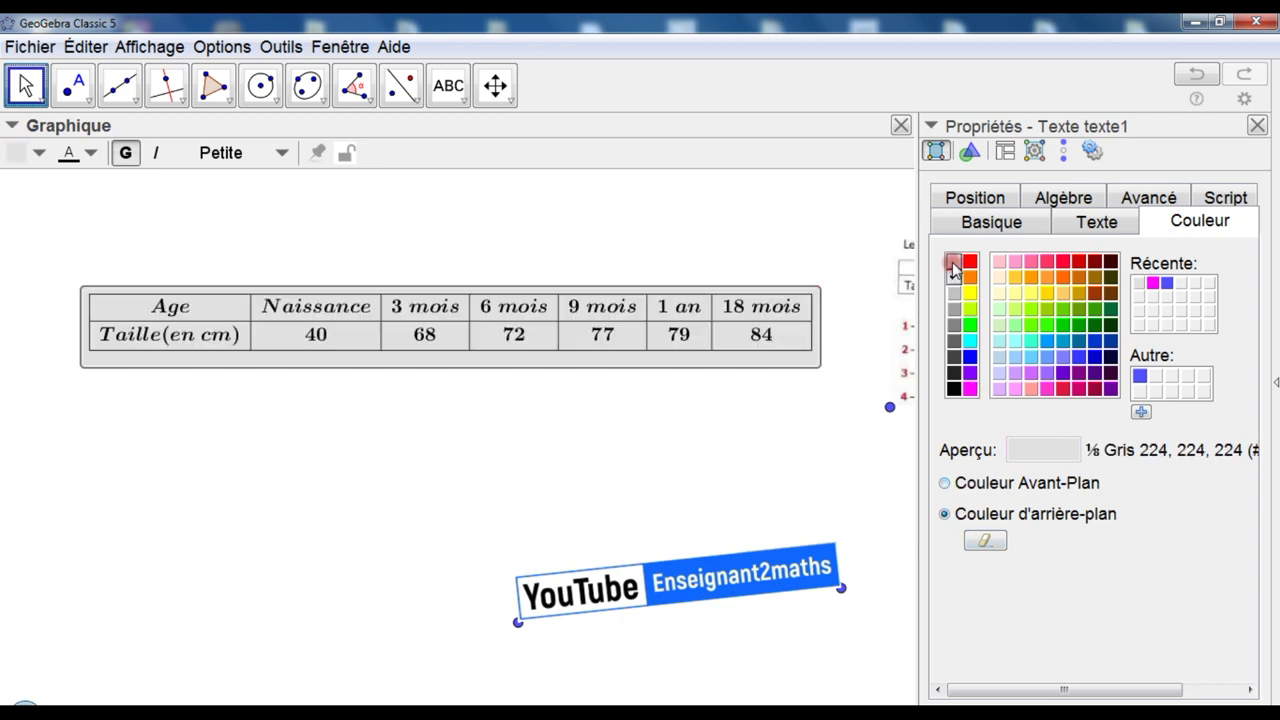
click(953, 264)
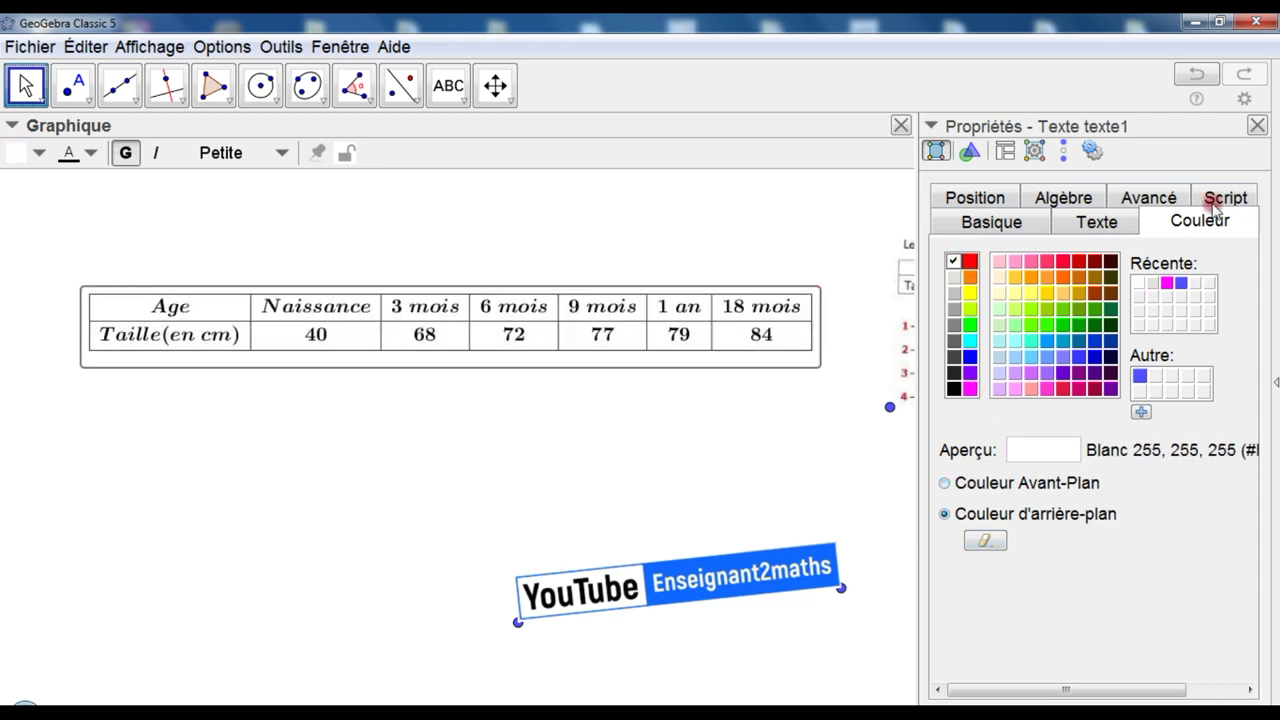
click(1257, 128)
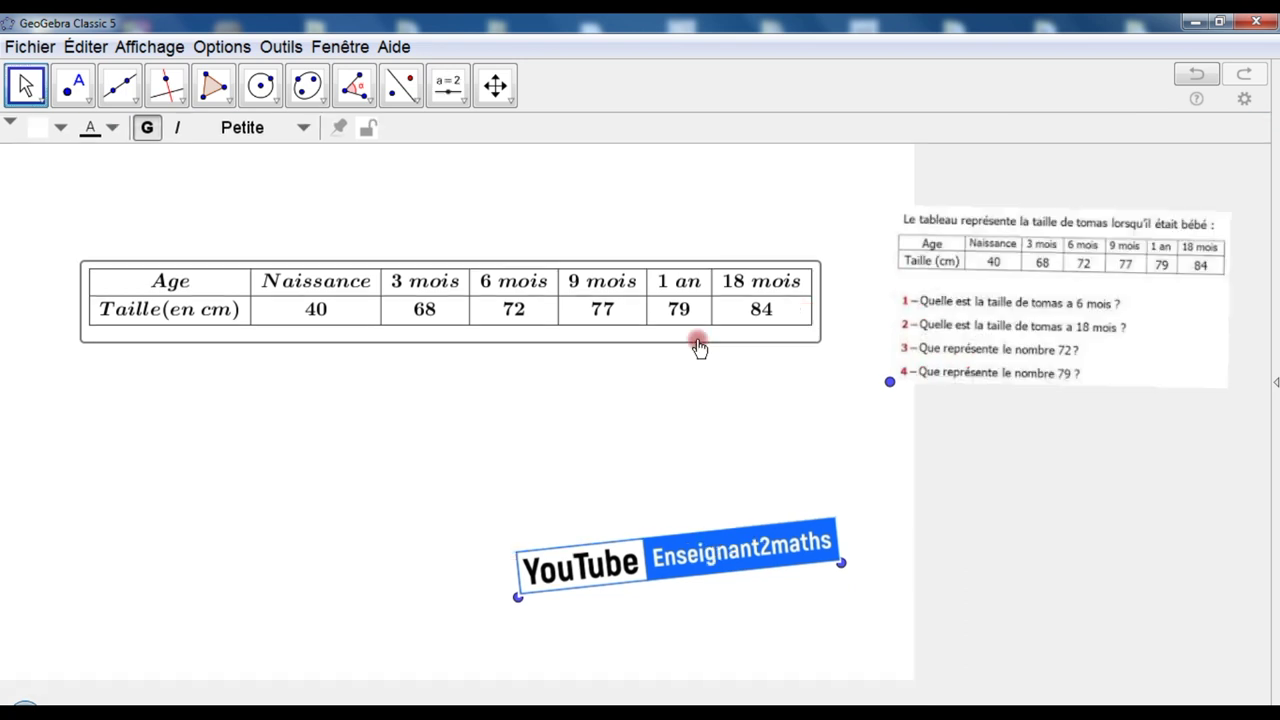
drag(607, 276, 604, 220)
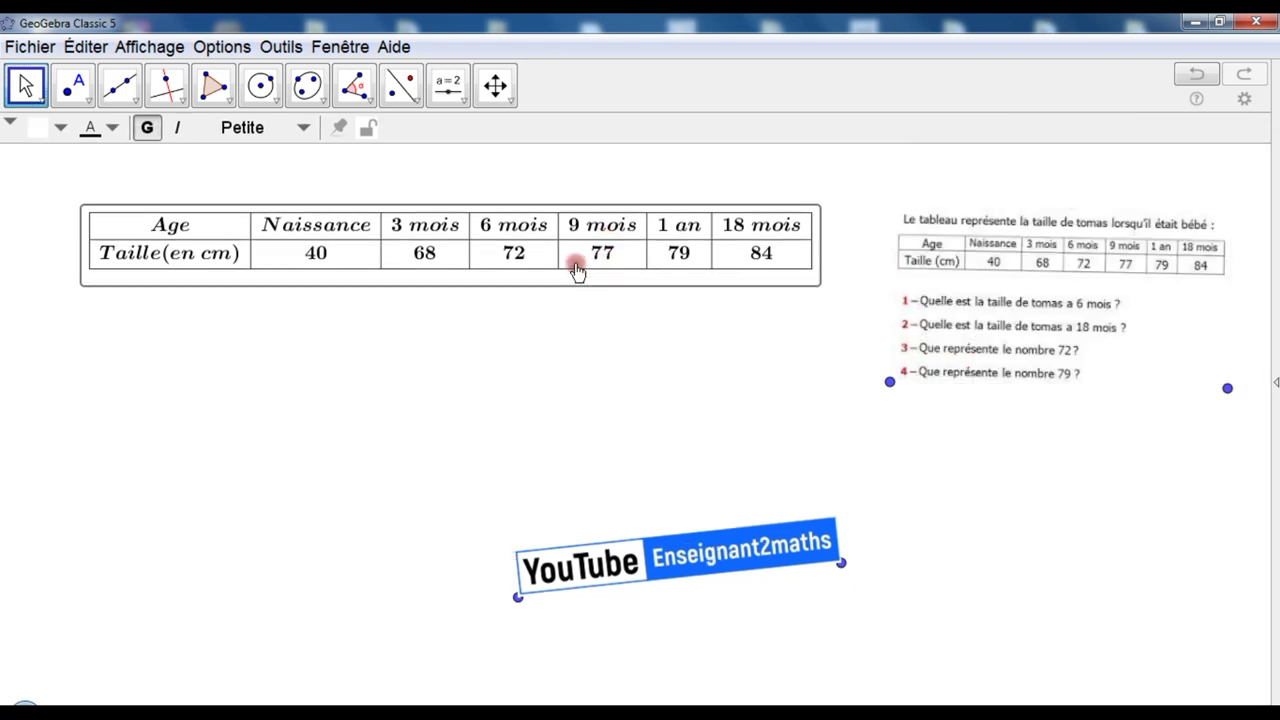
- Edit the table's LaTeX text, adding the exercise's question 1 about the child's height at 6 mois below \end{tabular}, with backslash-escaped spaces
right_click(424, 247)
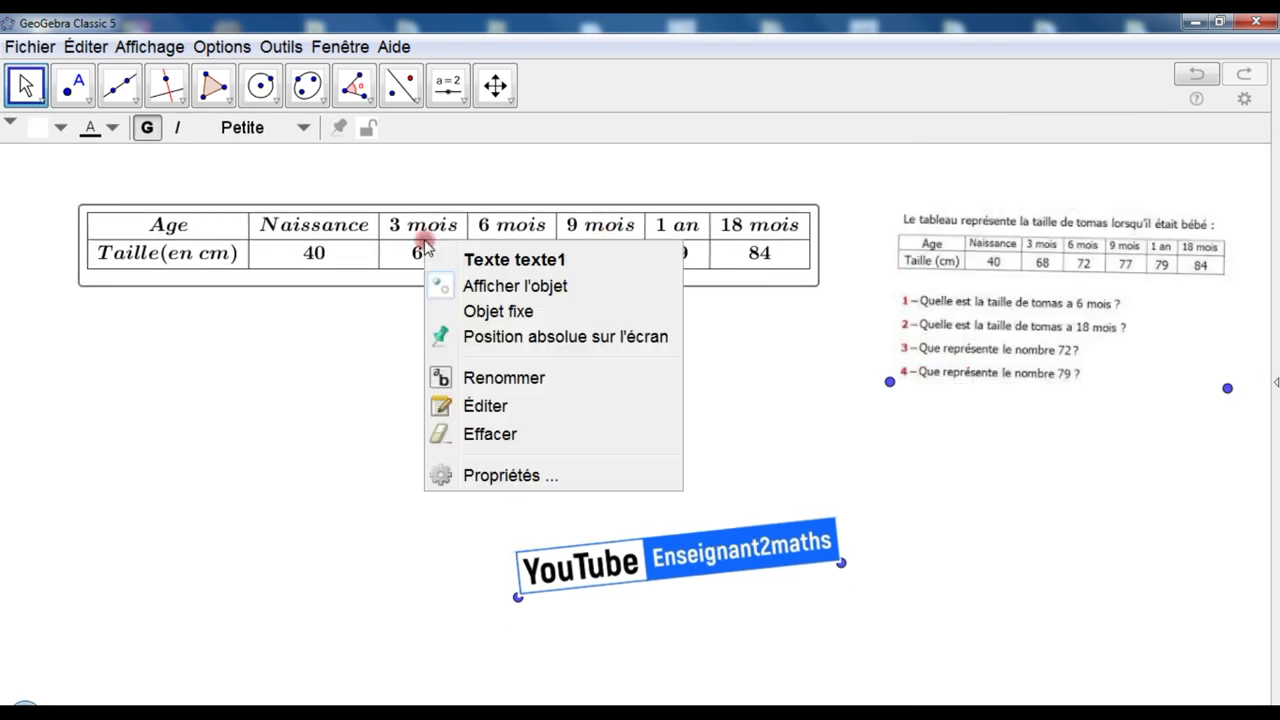
click(487, 406)
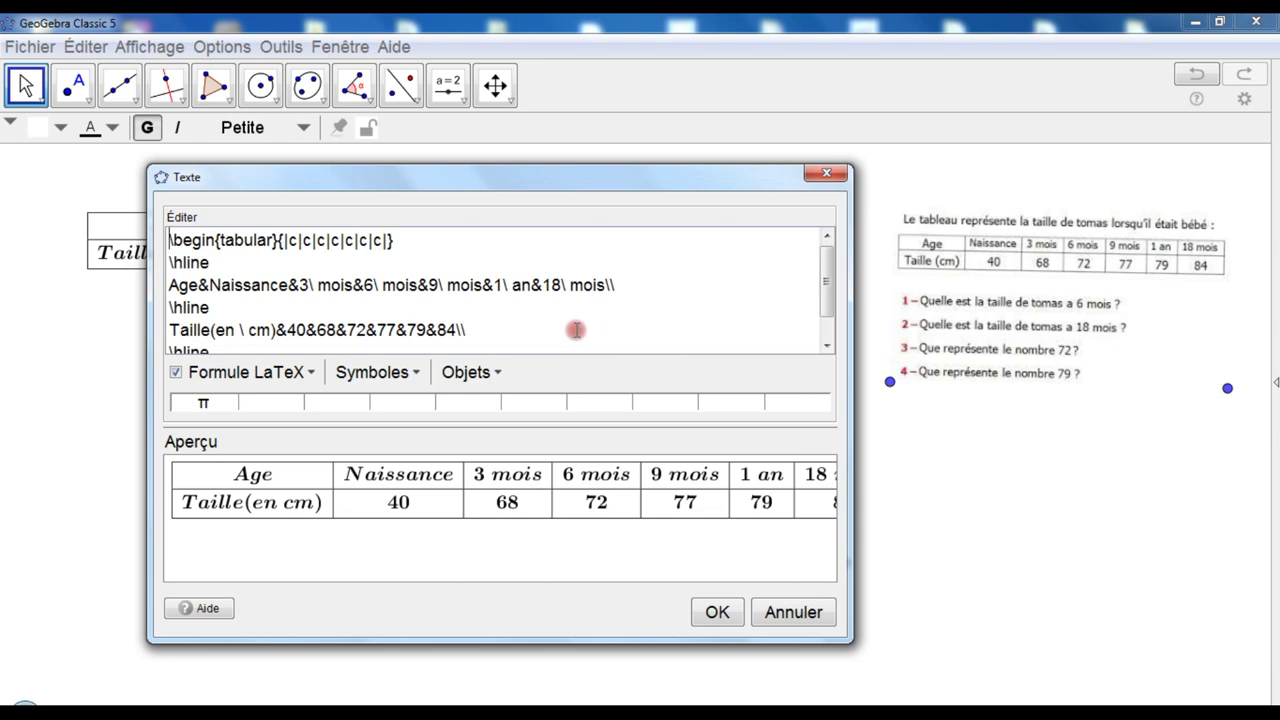
scroll(576, 330, down, 1)
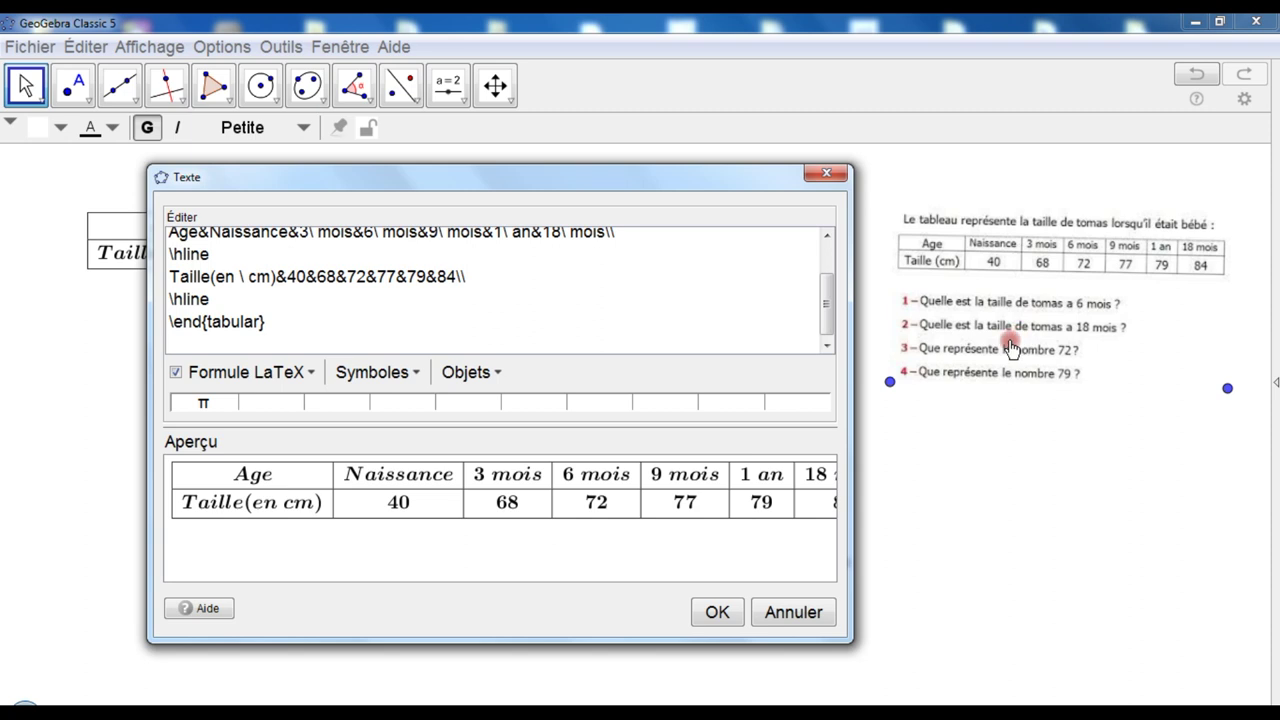
text(1)
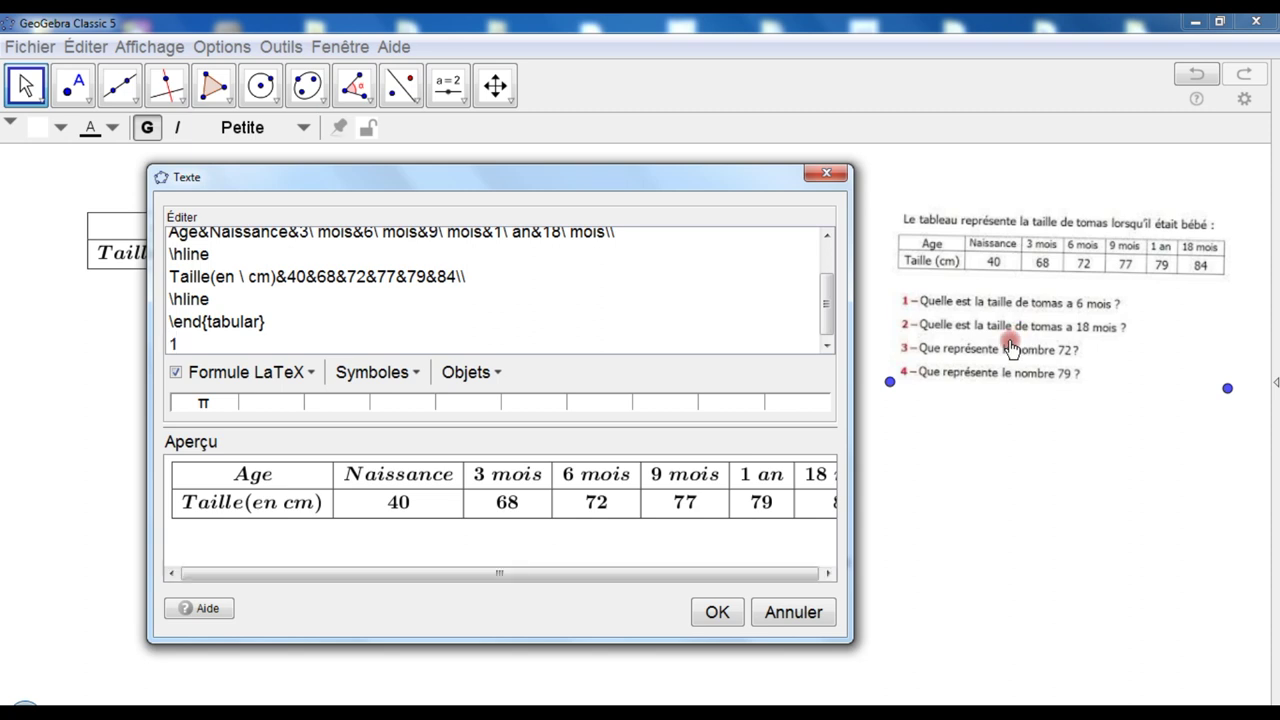
text(-)
text(Qyelle)
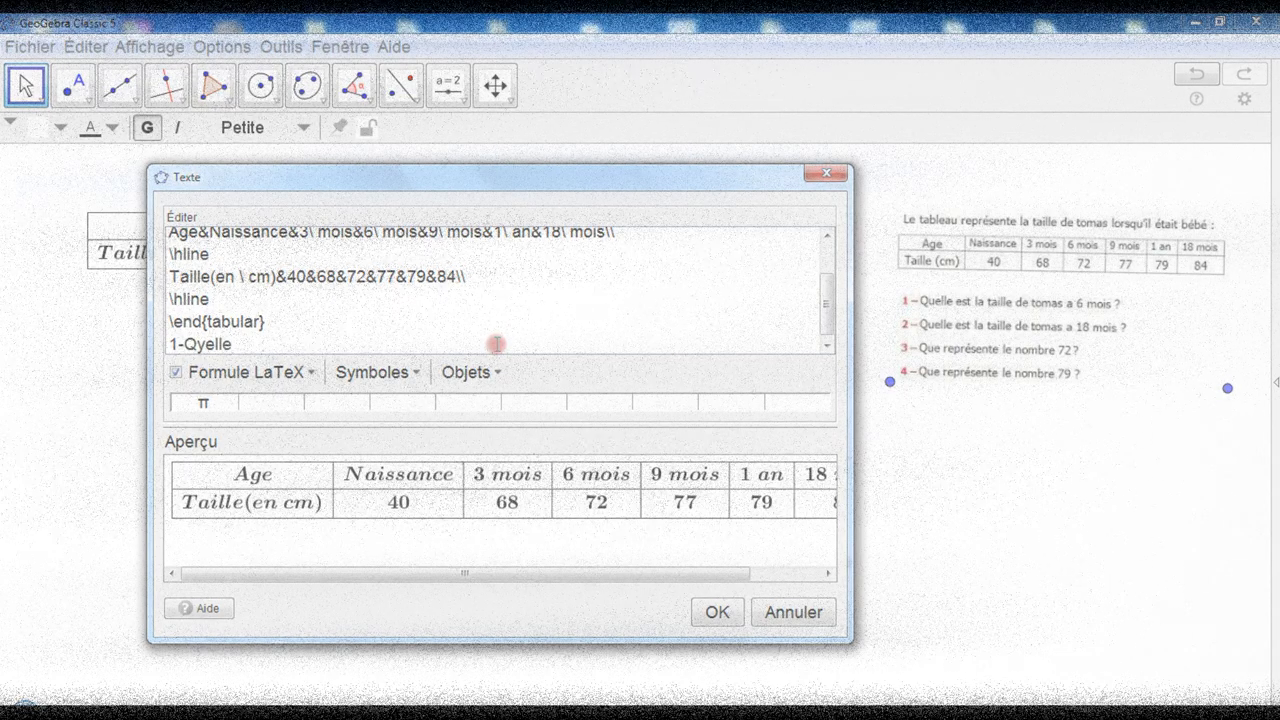
text(uelle)
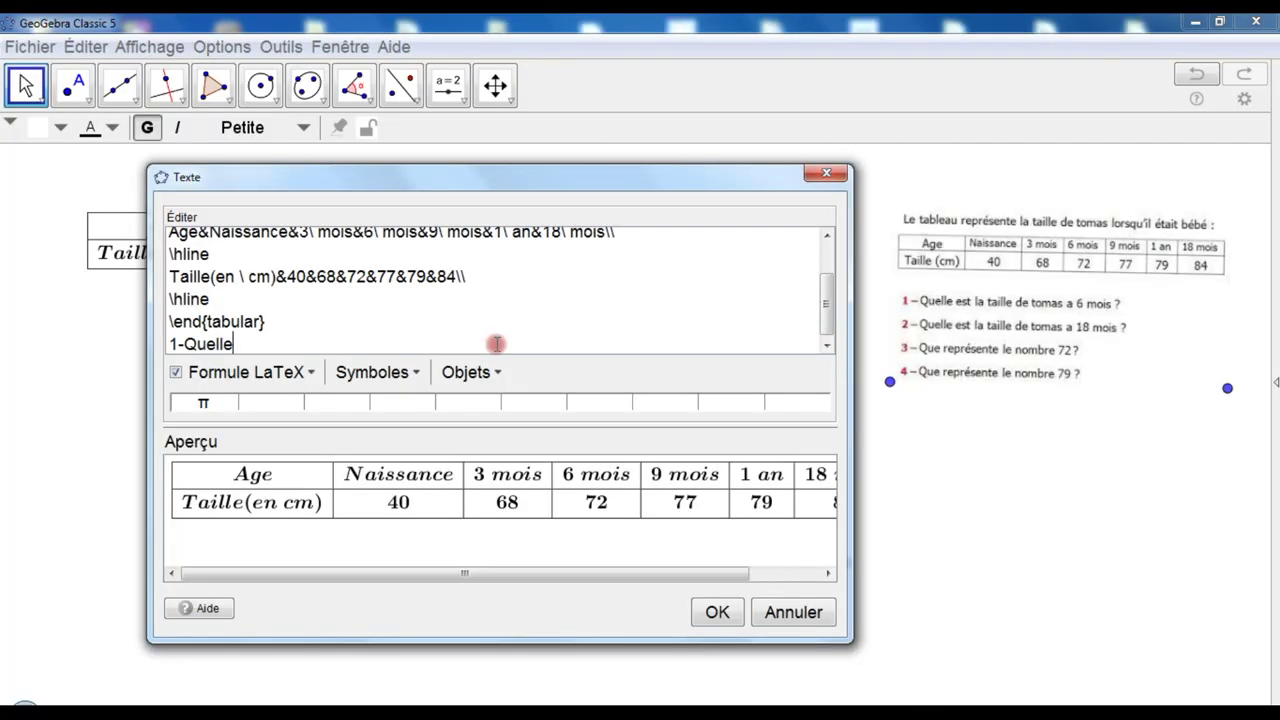
text(\ est \ la)
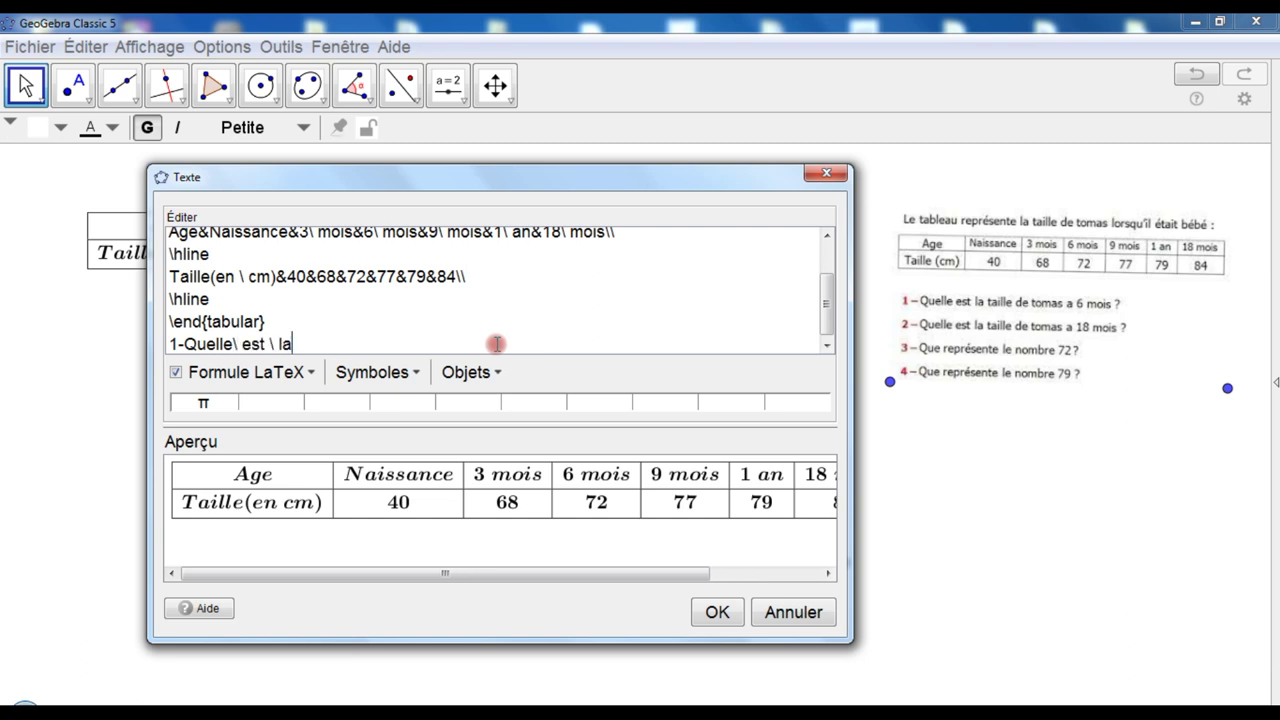
text(\ taille\ de )
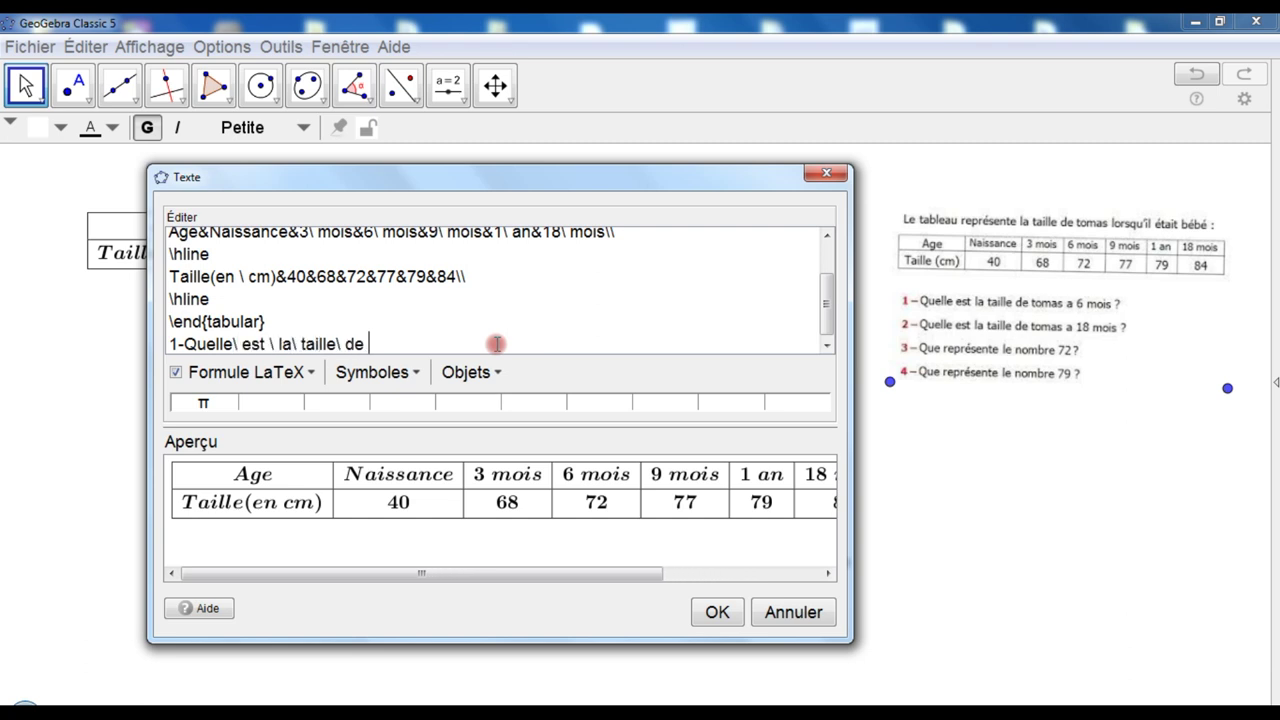
text(\ Tomas\ à\ )
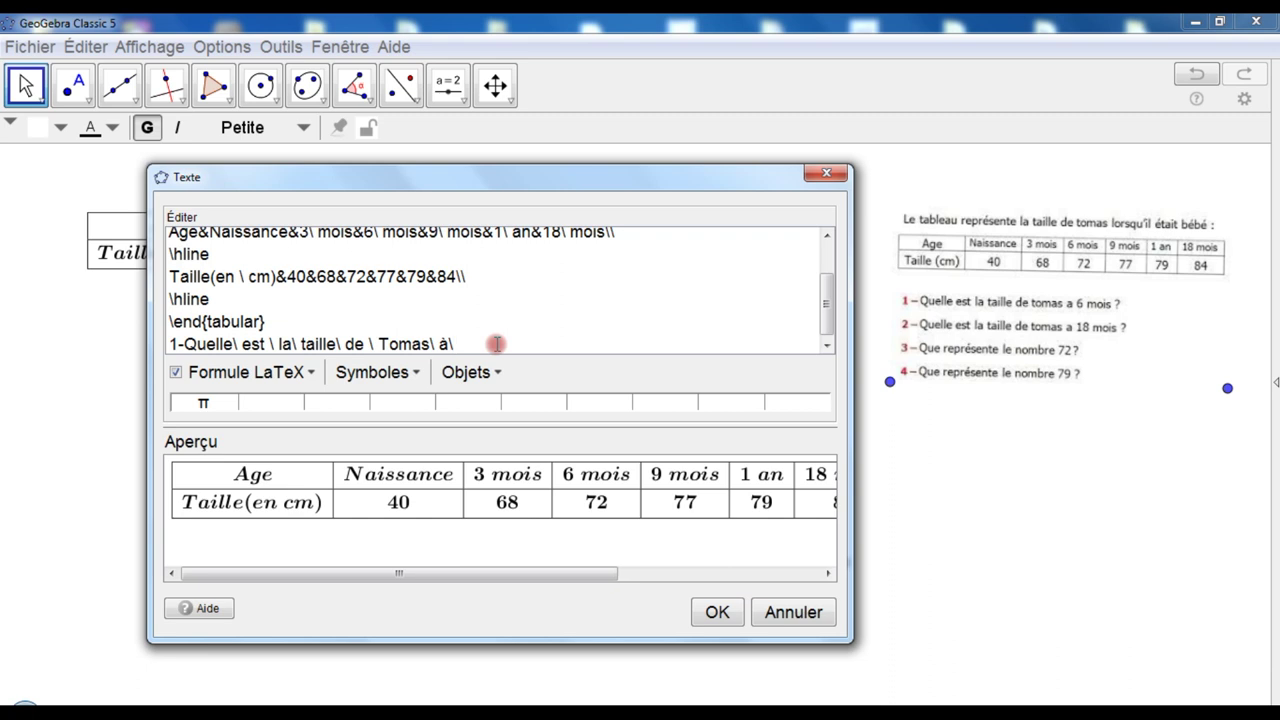
text(6\ mois?)
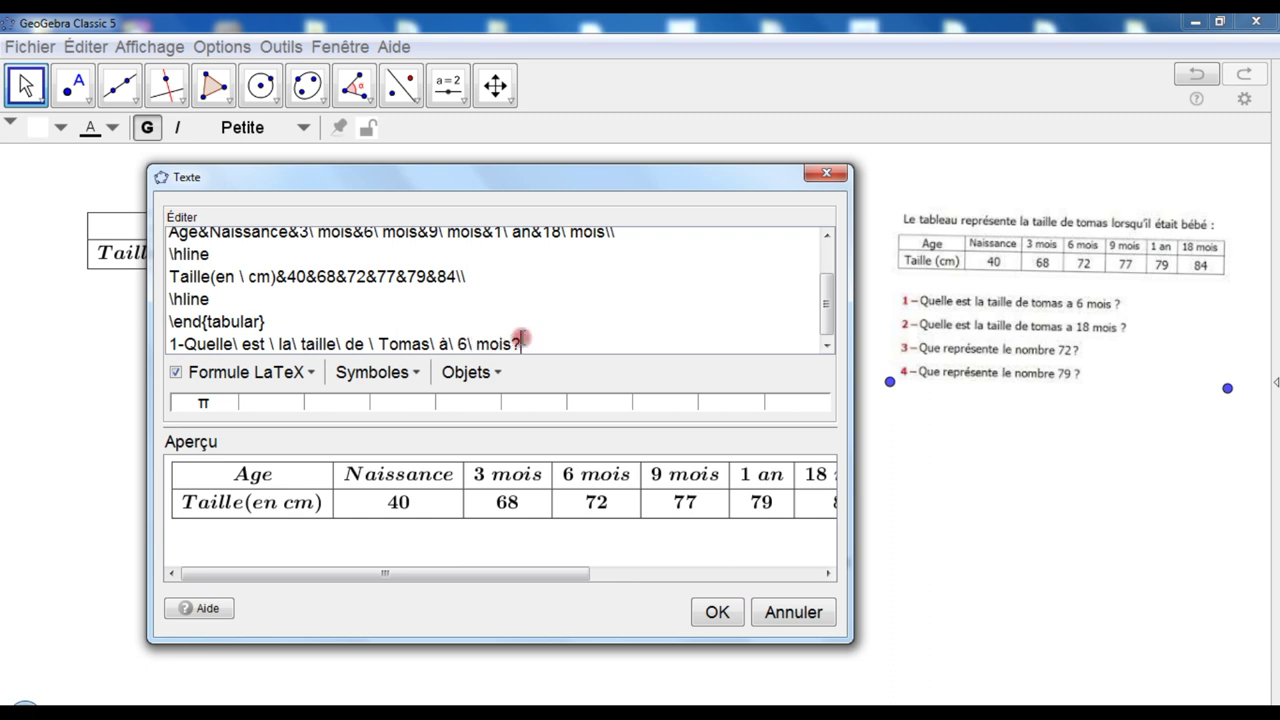
- Enlarge the preview area, append \\ line breaks after \end{tabular} and after question 1, and start a new line
drag(629, 424, 634, 362)
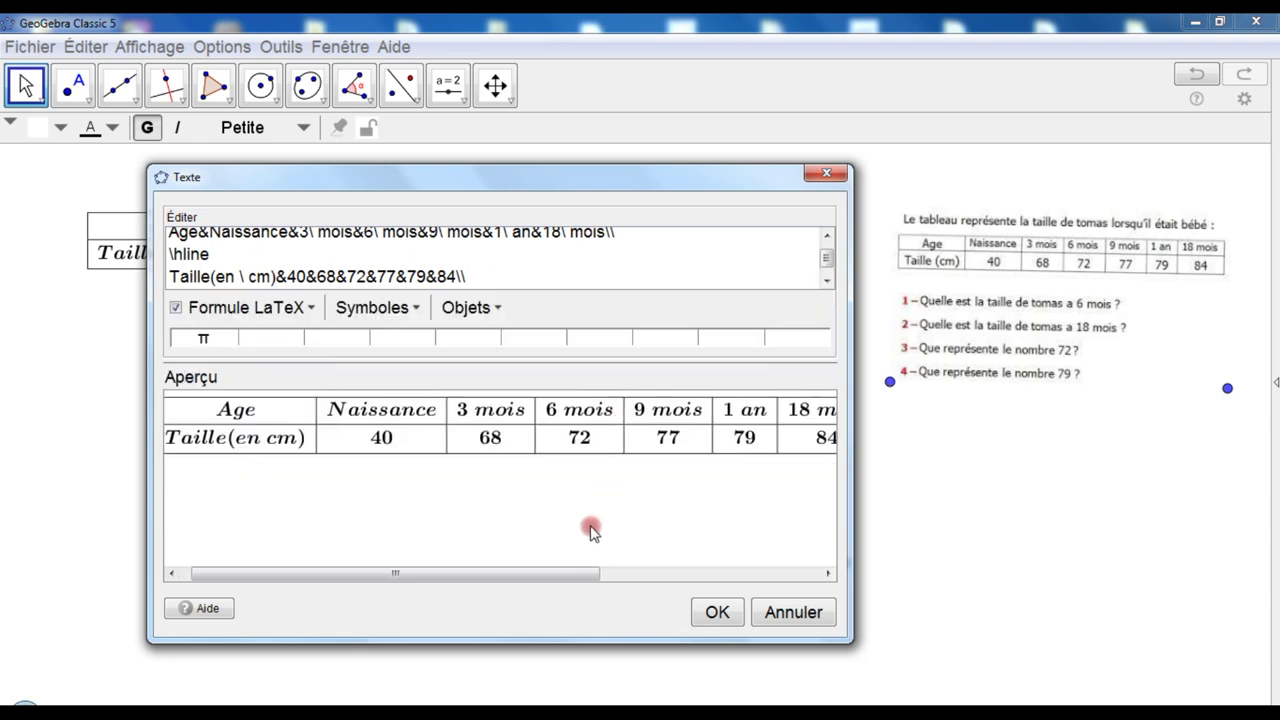
scroll(600, 265, up, 1)
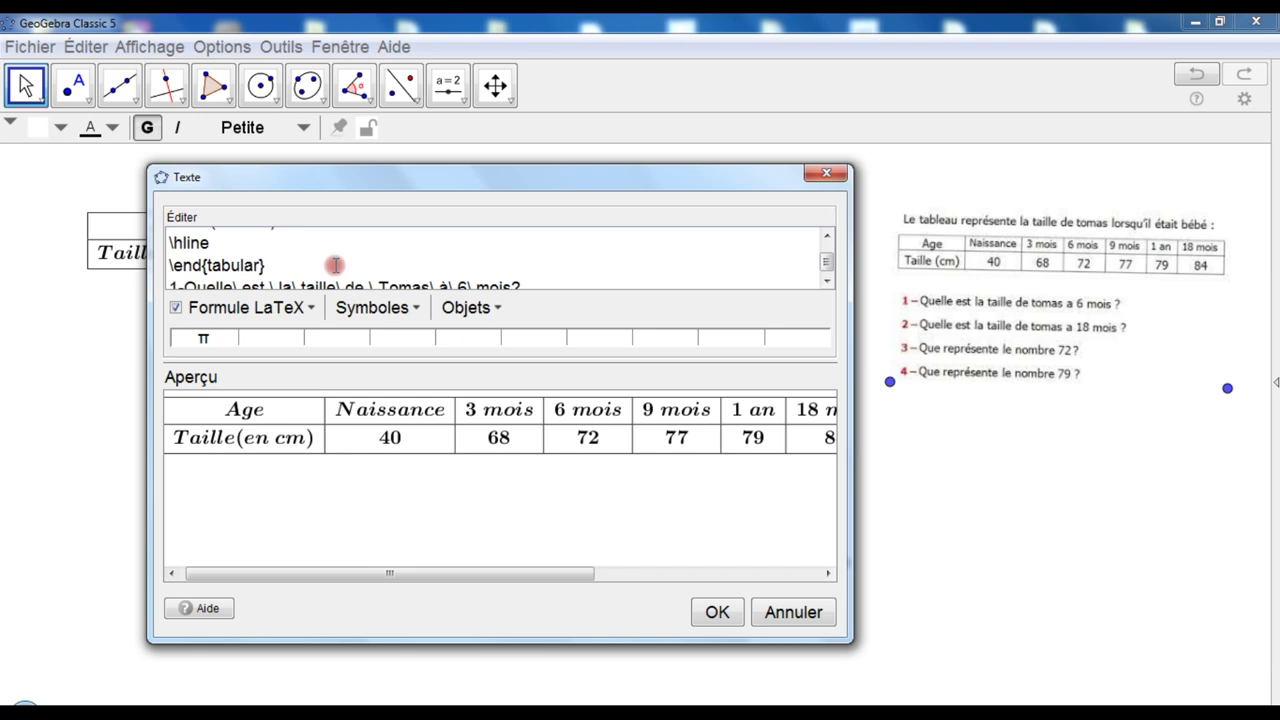
text(\\)
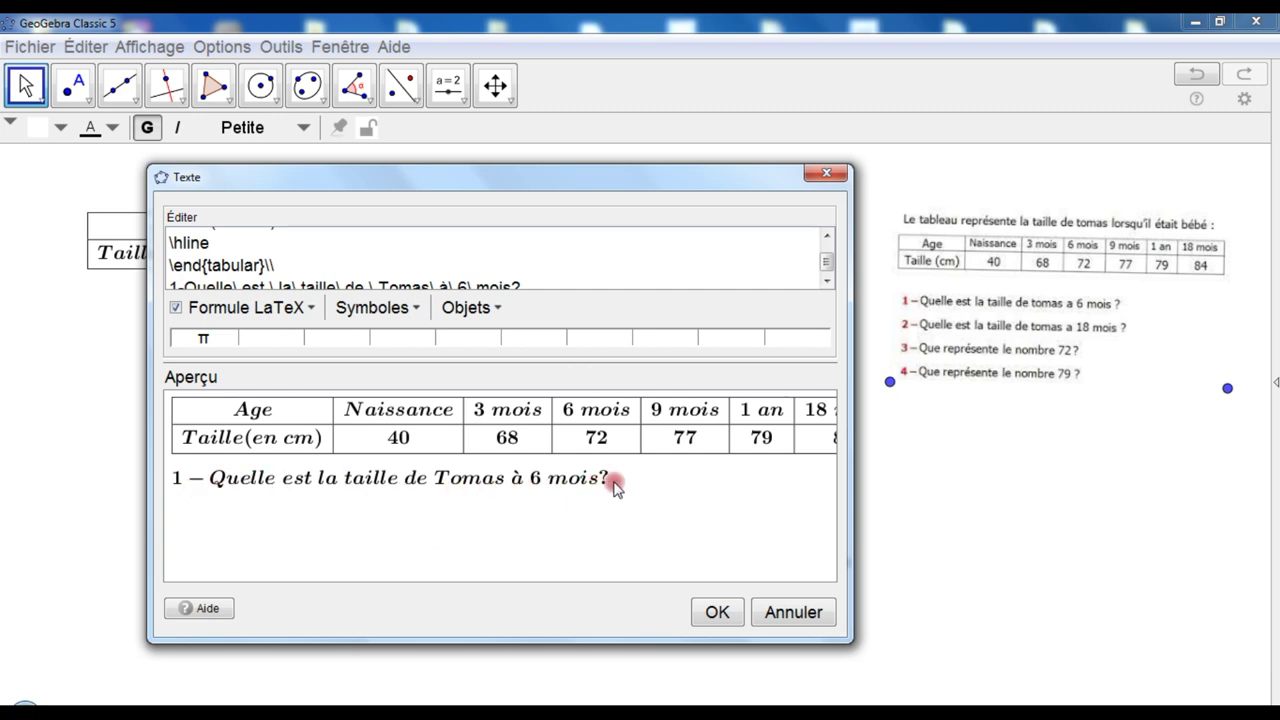
click(532, 283)
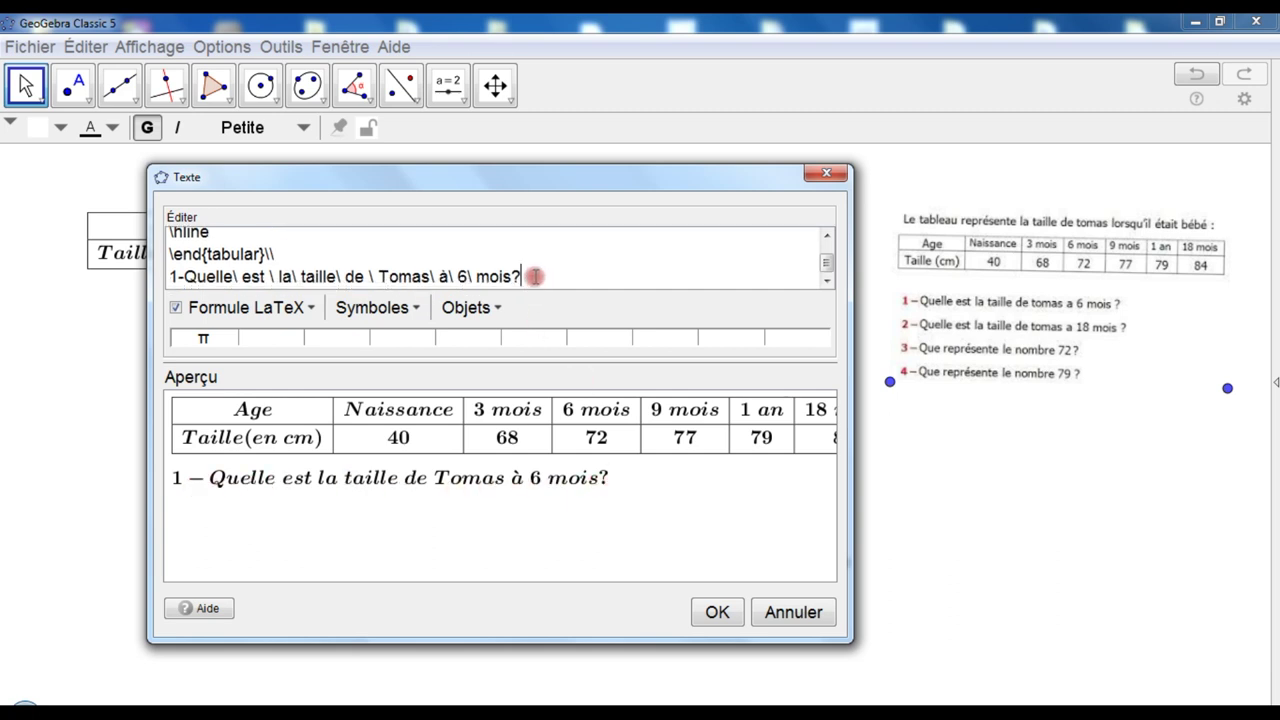
text(\\)
key(Return)
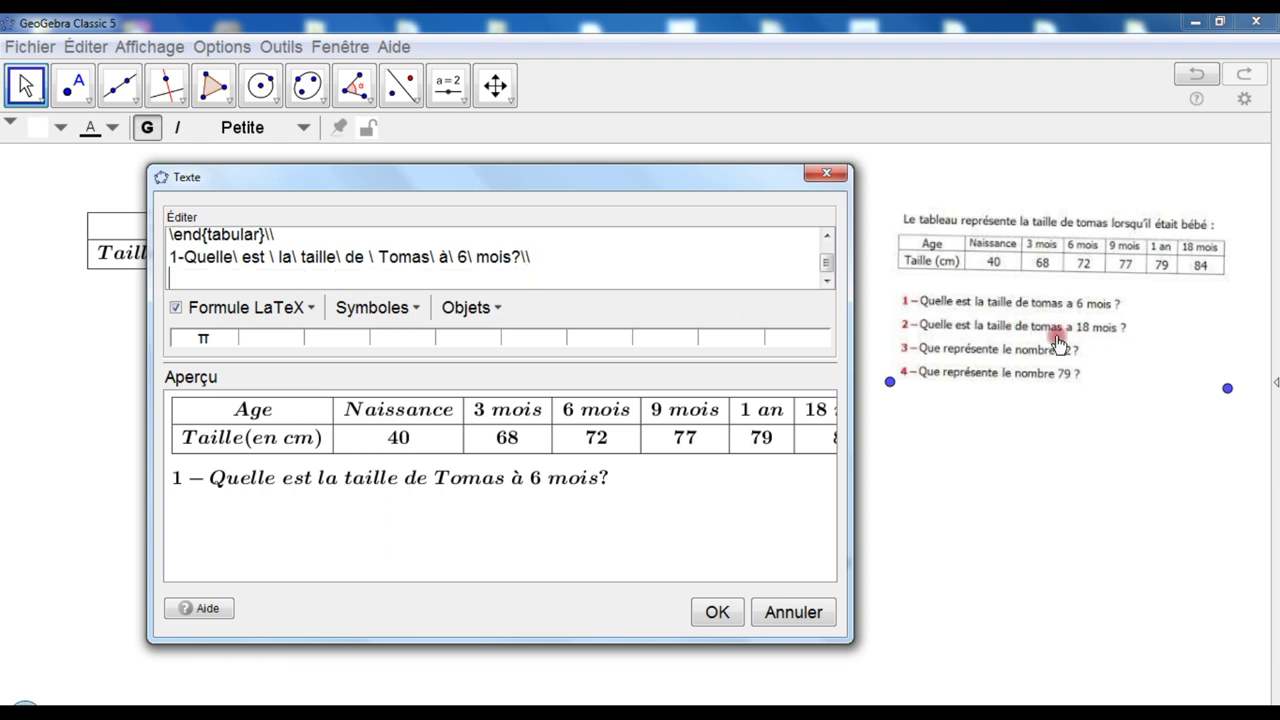
- Duplicate question 1's line directly below itself in the LaTeX text and change the copy's age to 18 mois
double_click(496, 257)
triple_click(500, 257)
key(ctrl+c)
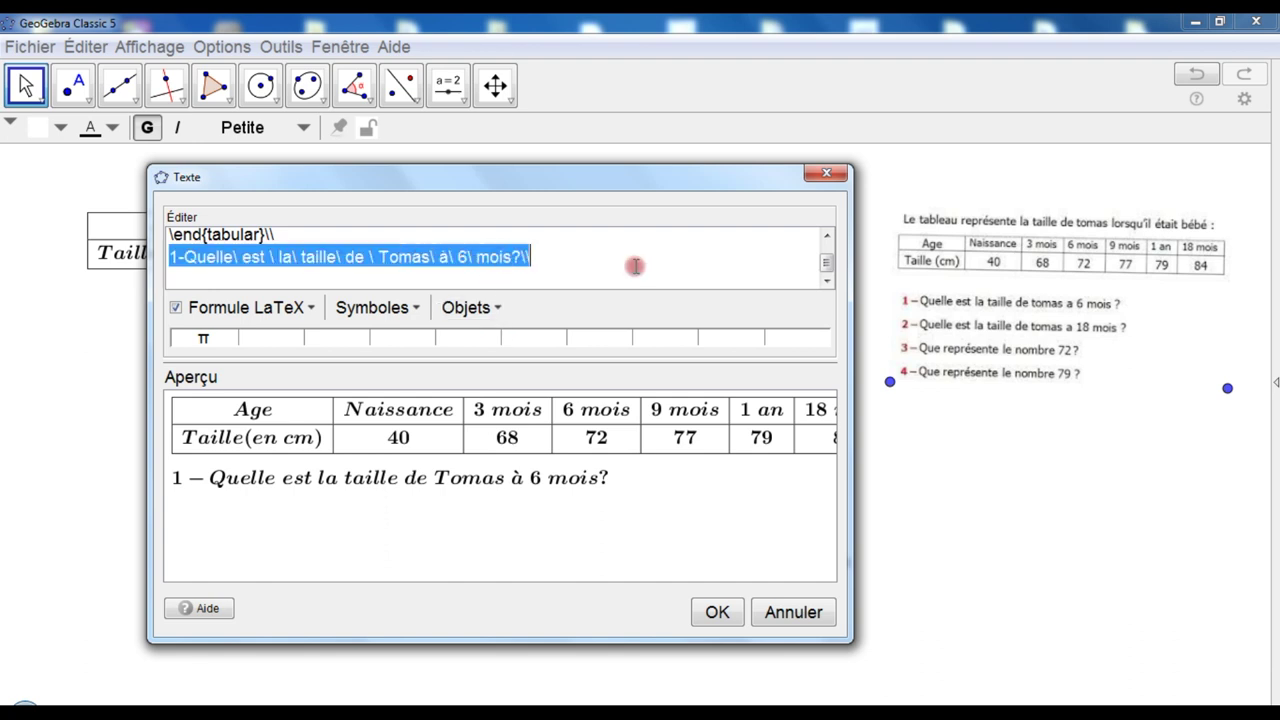
click(585, 278)
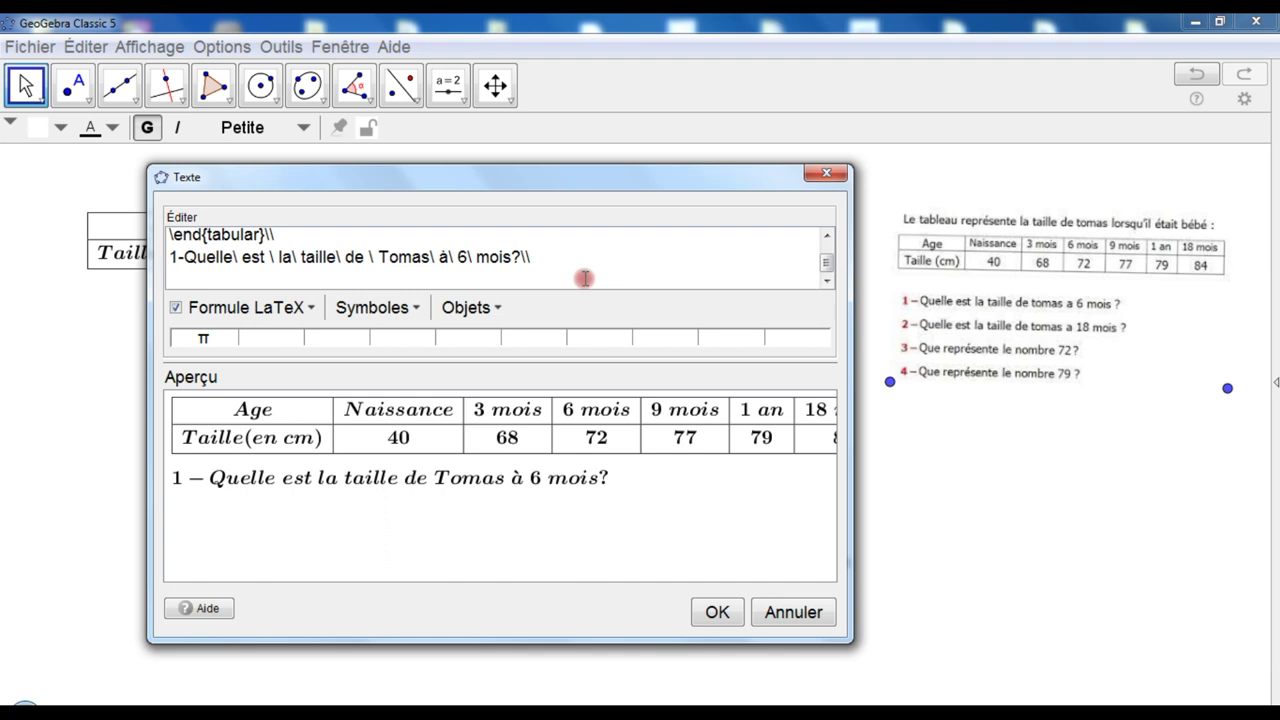
key(ctrl+v)
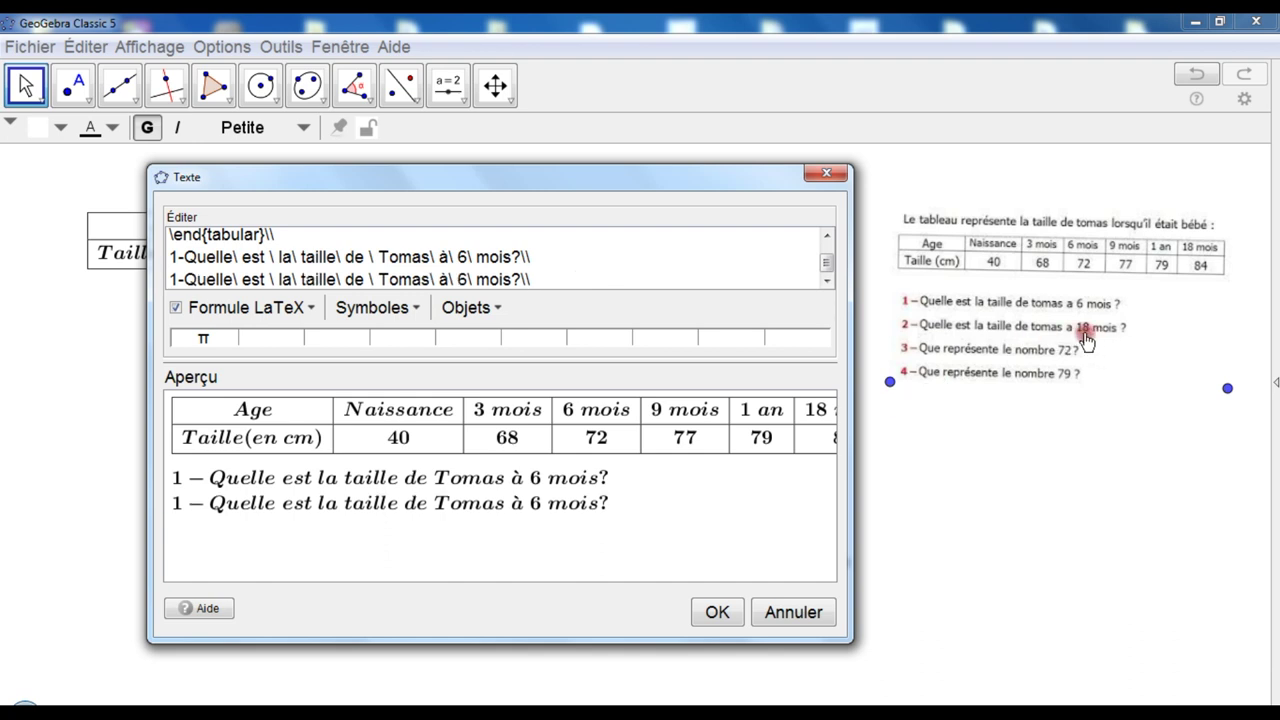
drag(472, 280, 457, 280)
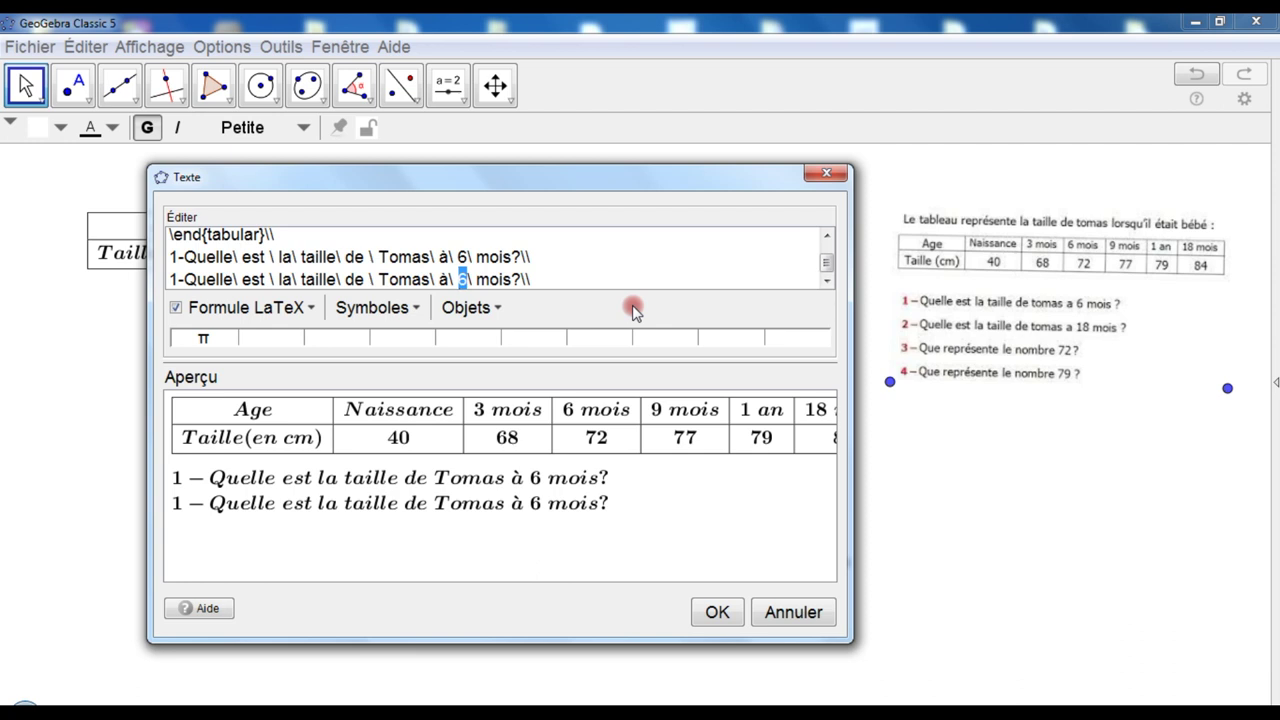
text(18)
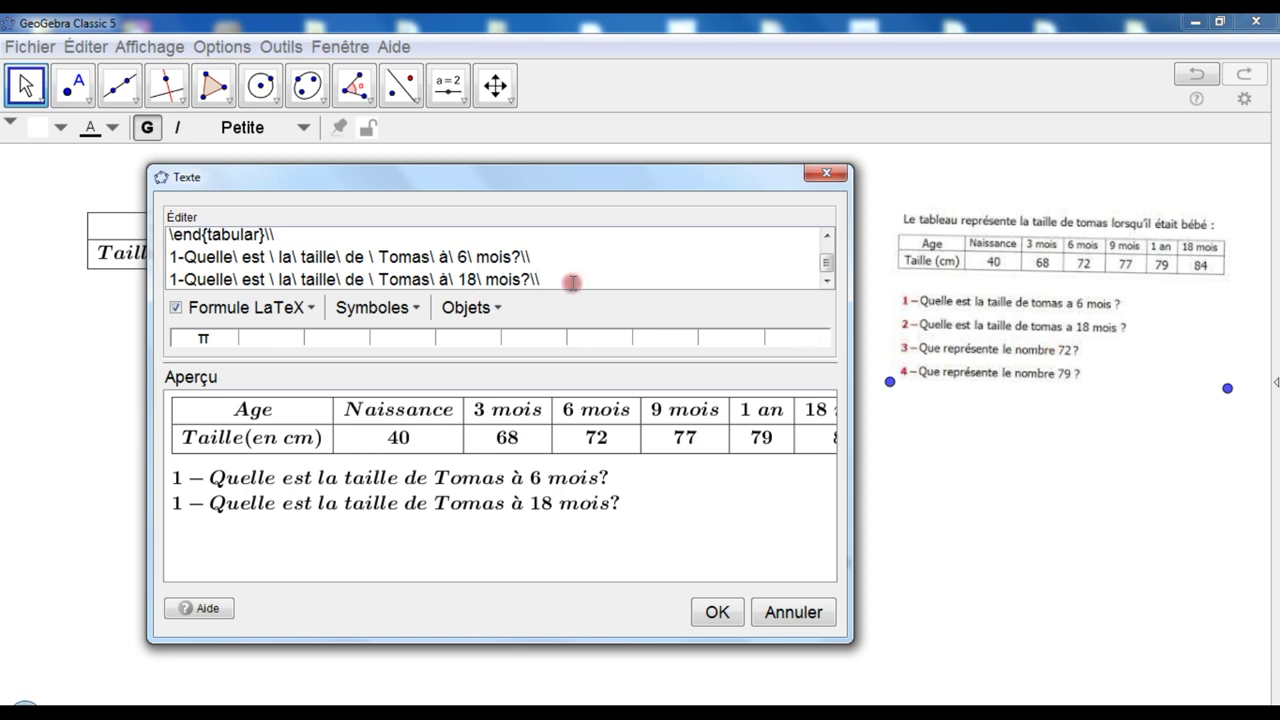
- Begin a new LaTeX line with 3 and renumber the duplicated 18 mois question above it as 2
key(Return)
text(3)
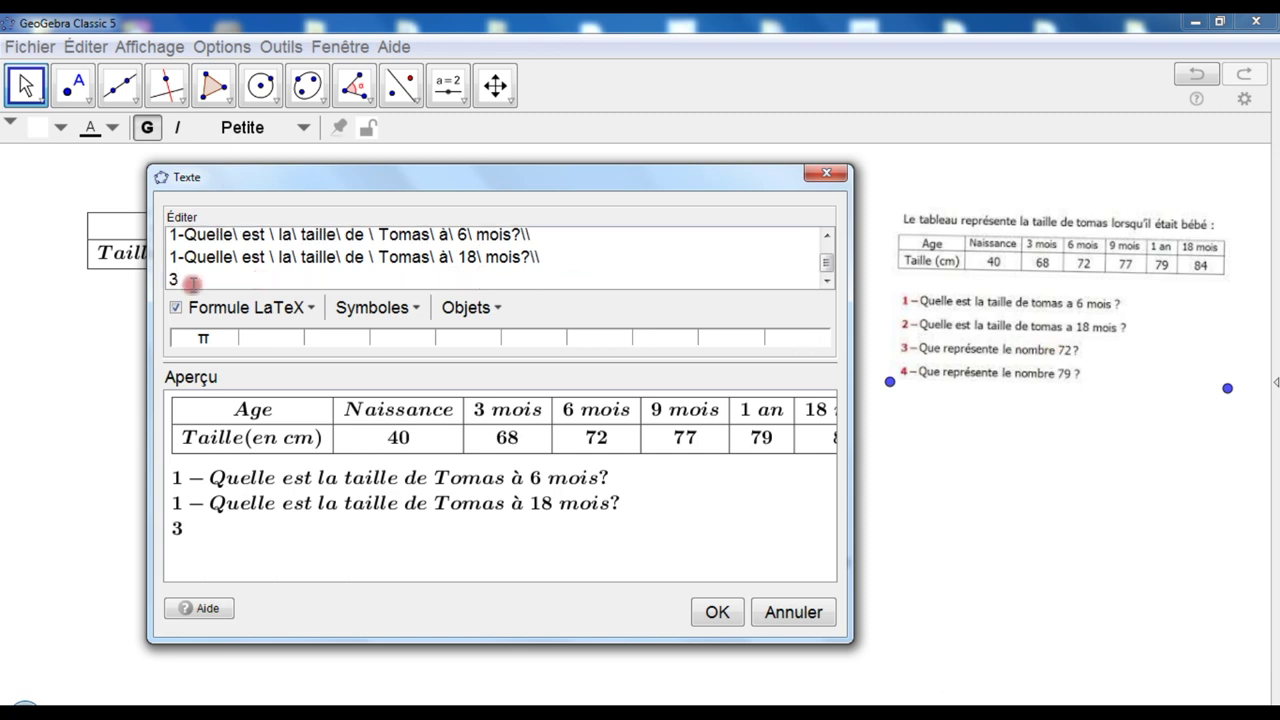
drag(176, 257, 166, 260)
text(2)
click(212, 281)
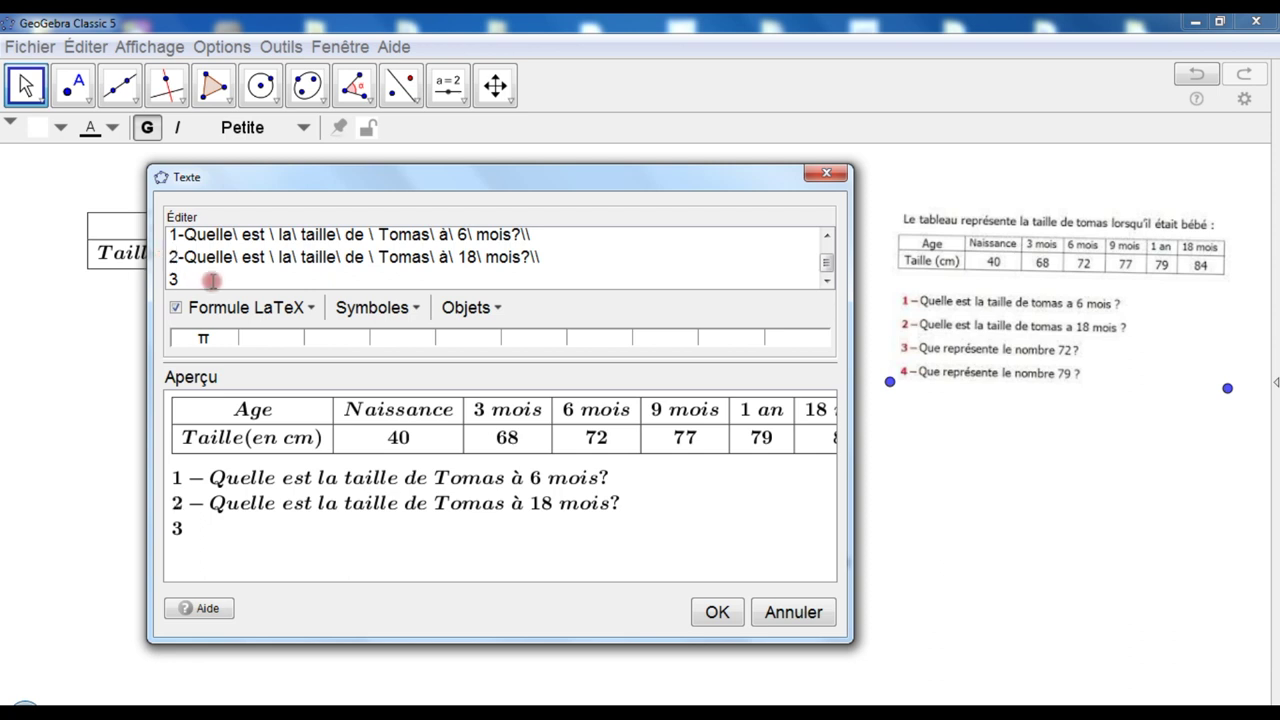
- Complete question 3 as 3-Que\ représente\ le nomvre\ 72?, end it with a \\ line break, and start a new line
text(-Que\ représente)
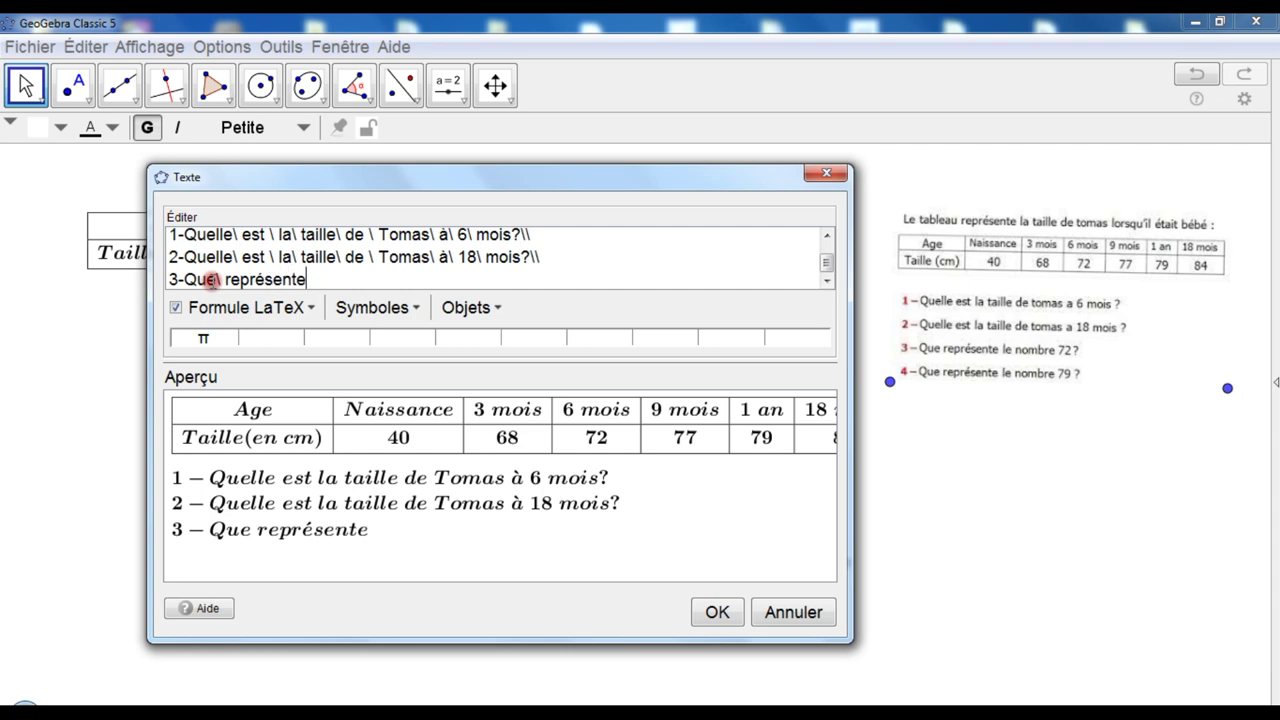
text(\ le nomvre)
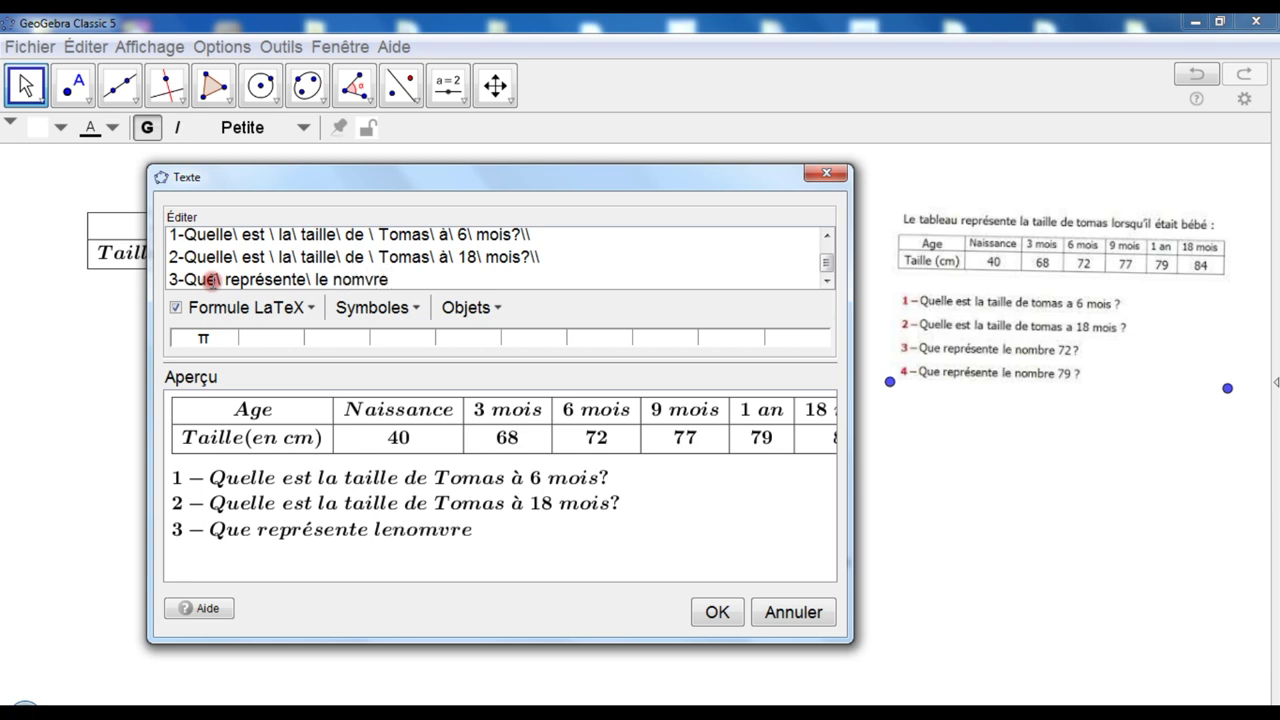
text(\ 72)
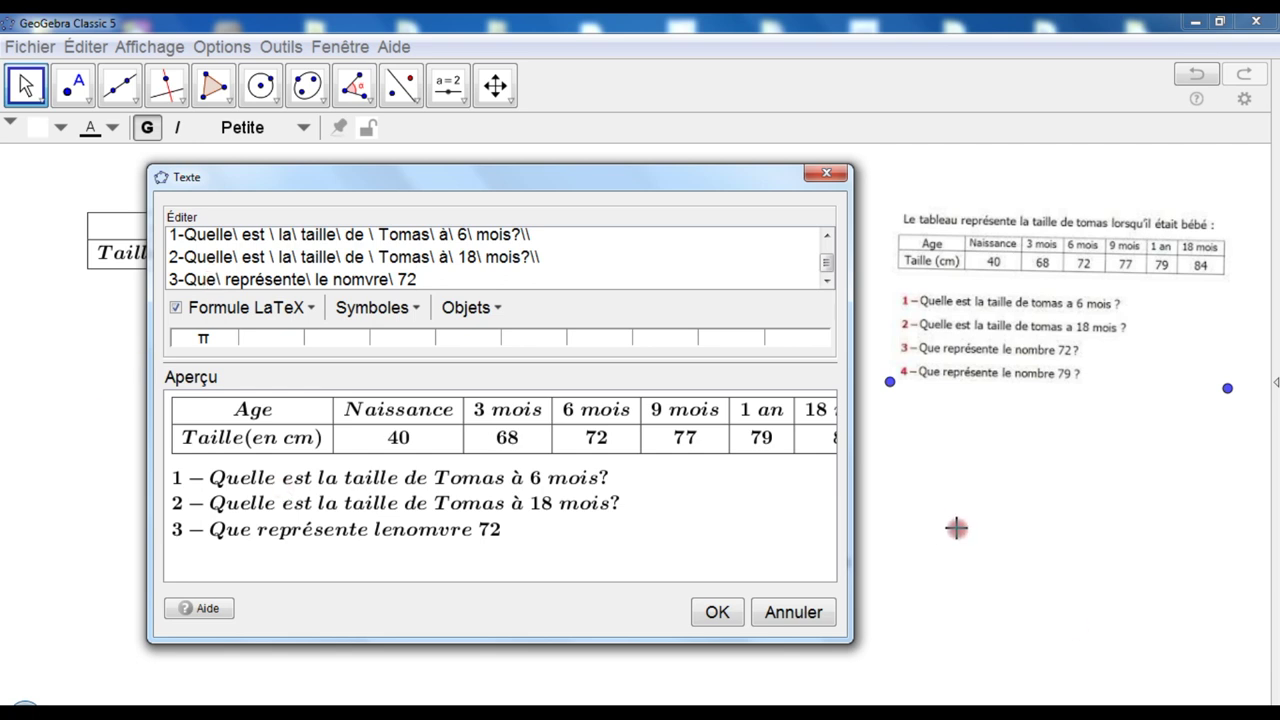
click(1187, 686)
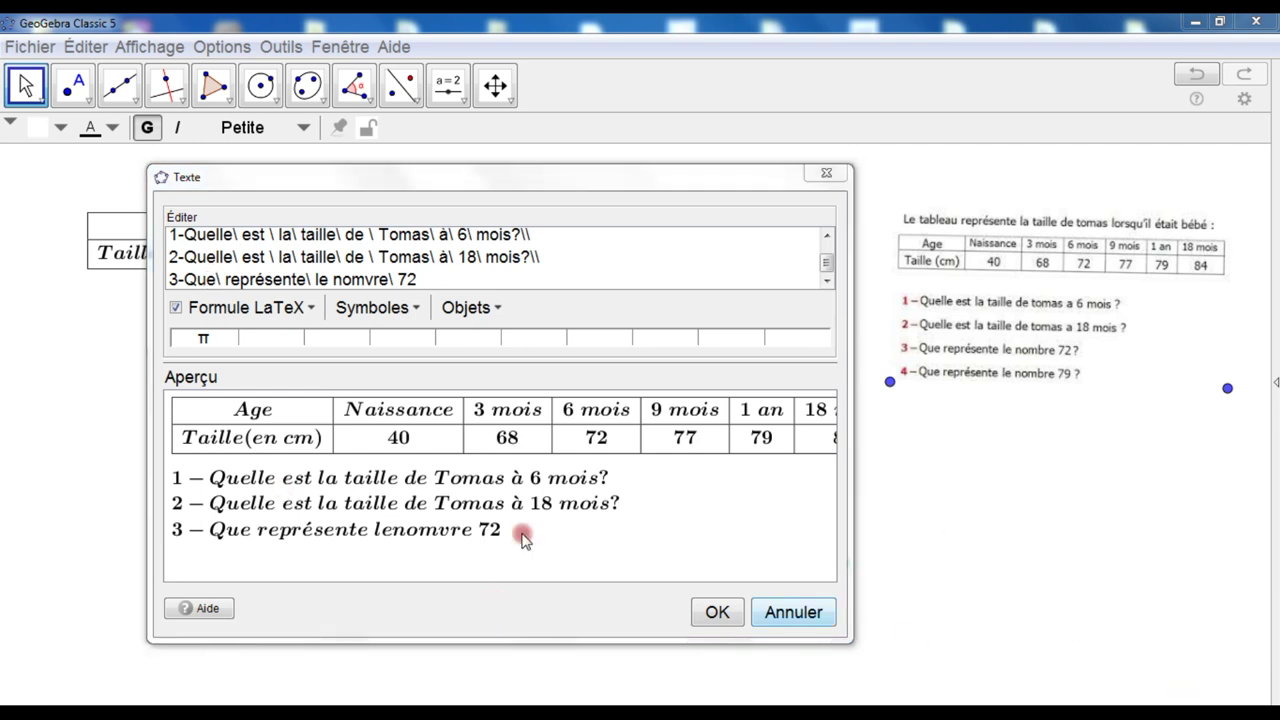
click(511, 279)
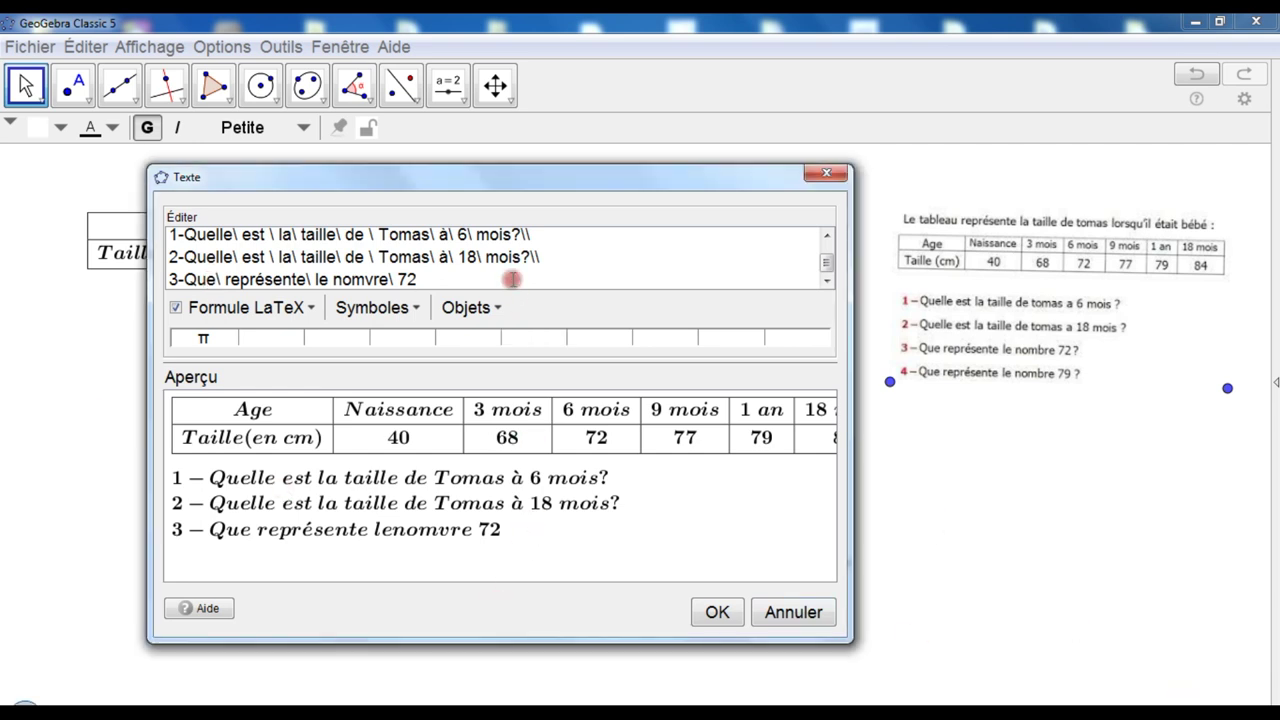
text(.)
text(?)
drag(511, 279, 445, 276)
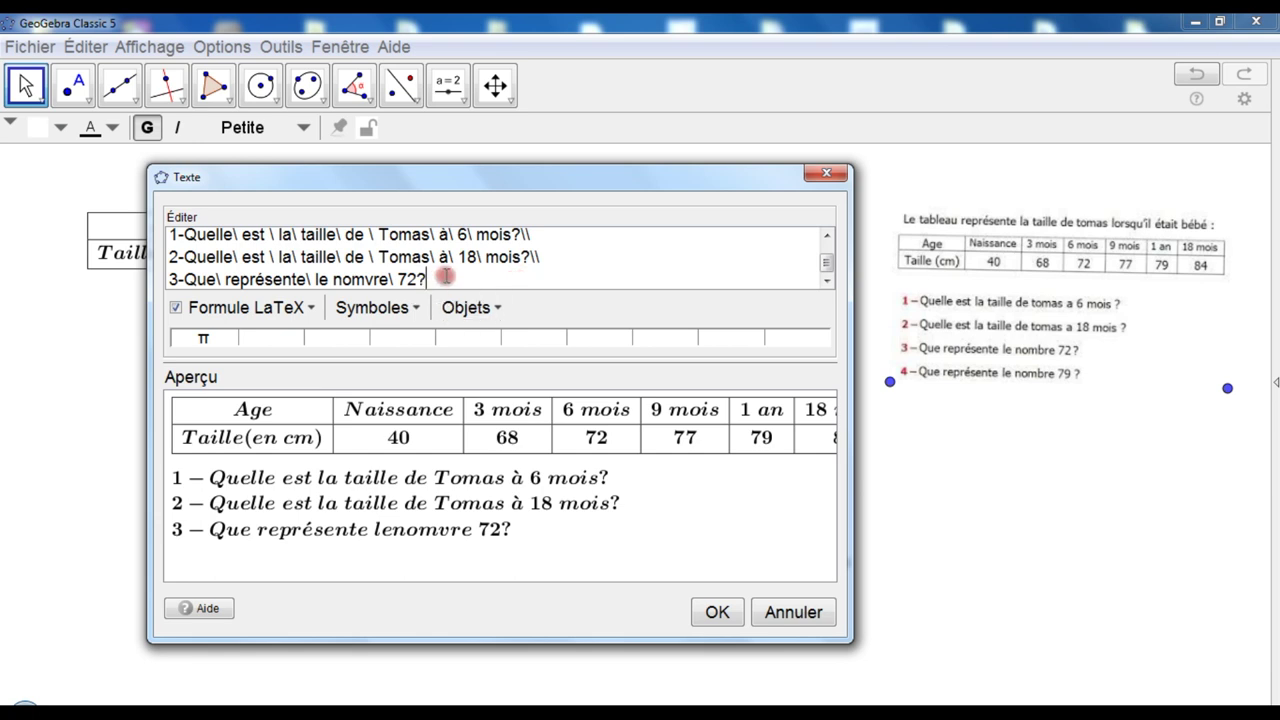
text(\\)
key(Return)
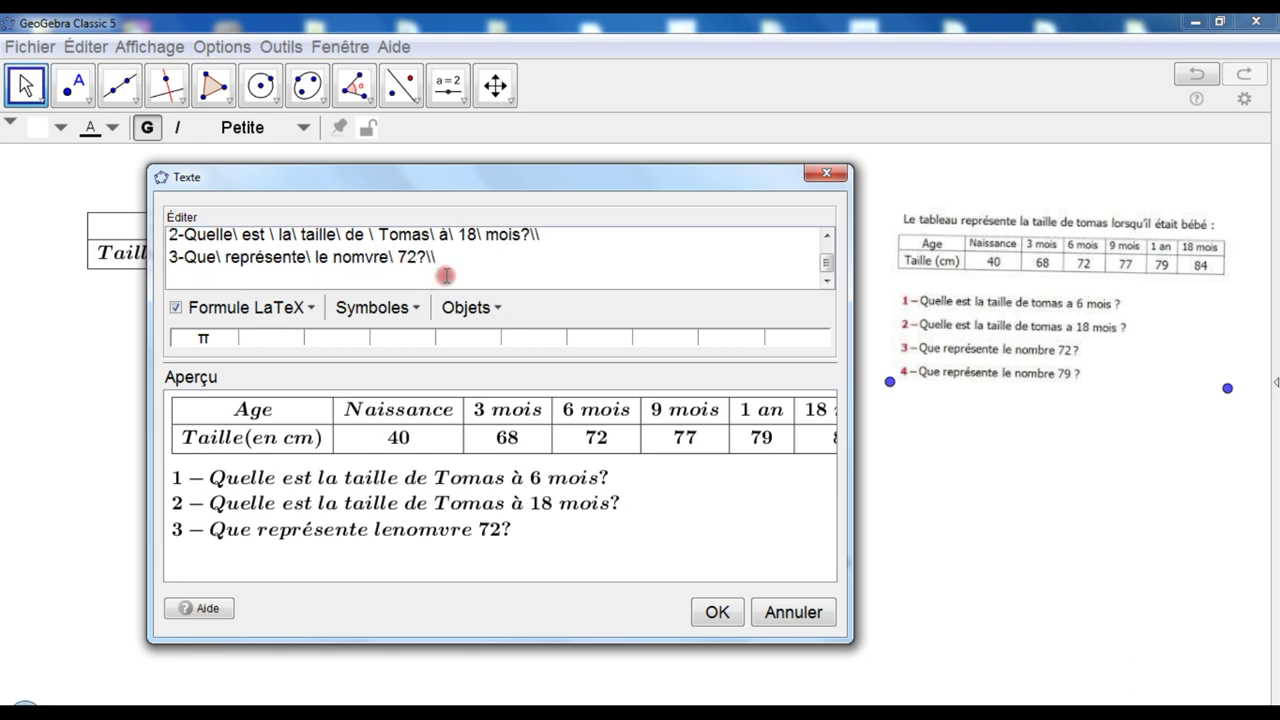
- Duplicate question 3's line as question 4, changing its number to 4 and 72 to 79, and apply the text edits
triple_click(415, 257)
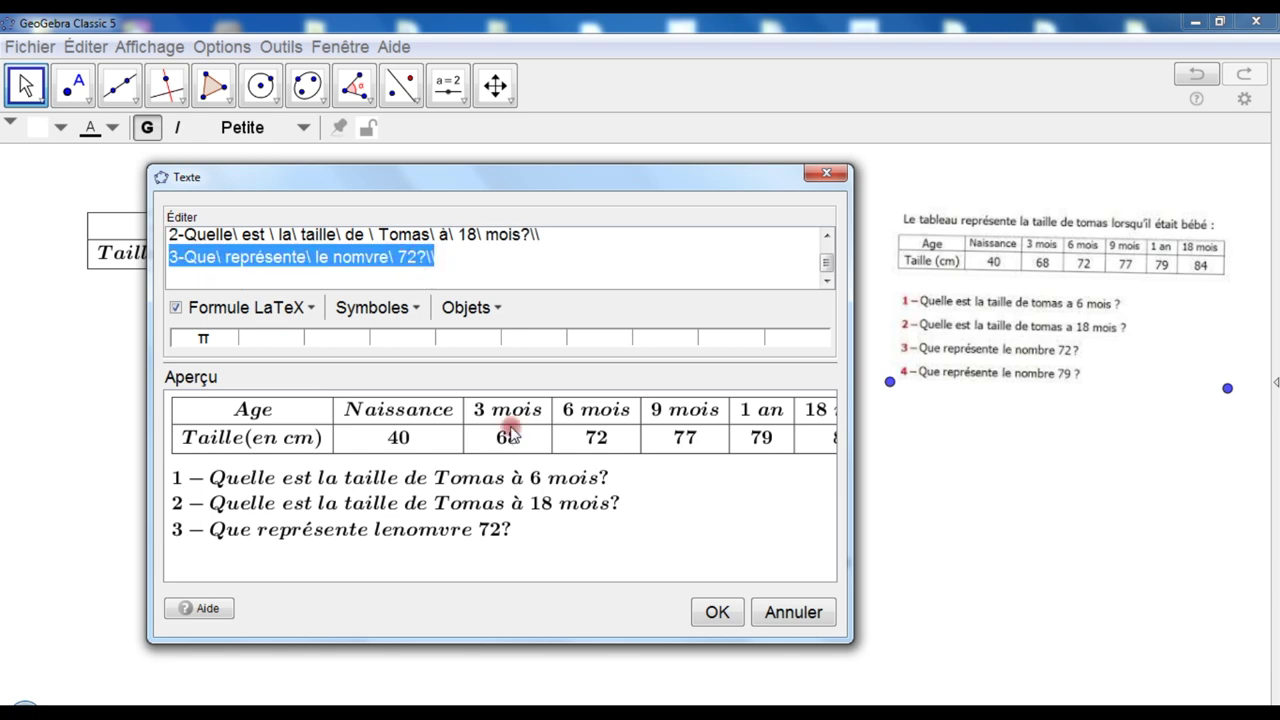
click(441, 272)
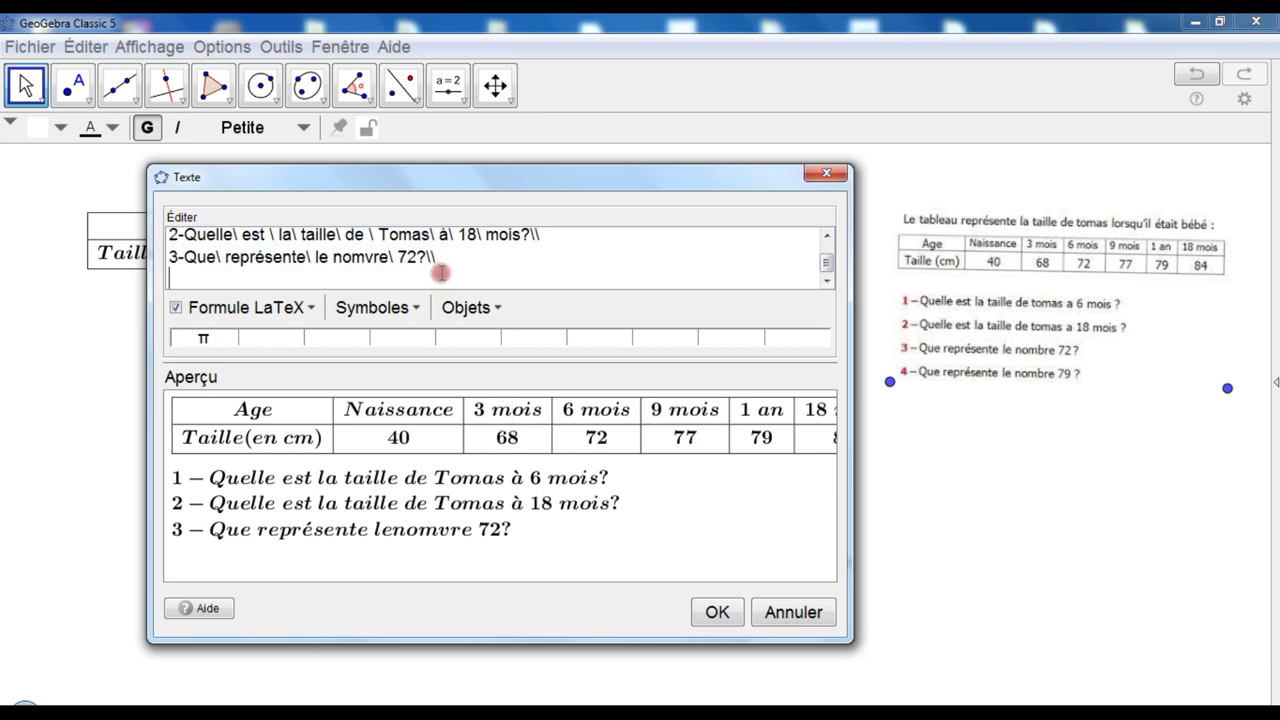
text(3-Que\ représente\ le\ nomvre\ 72?\\)
drag(178, 280, 168, 284)
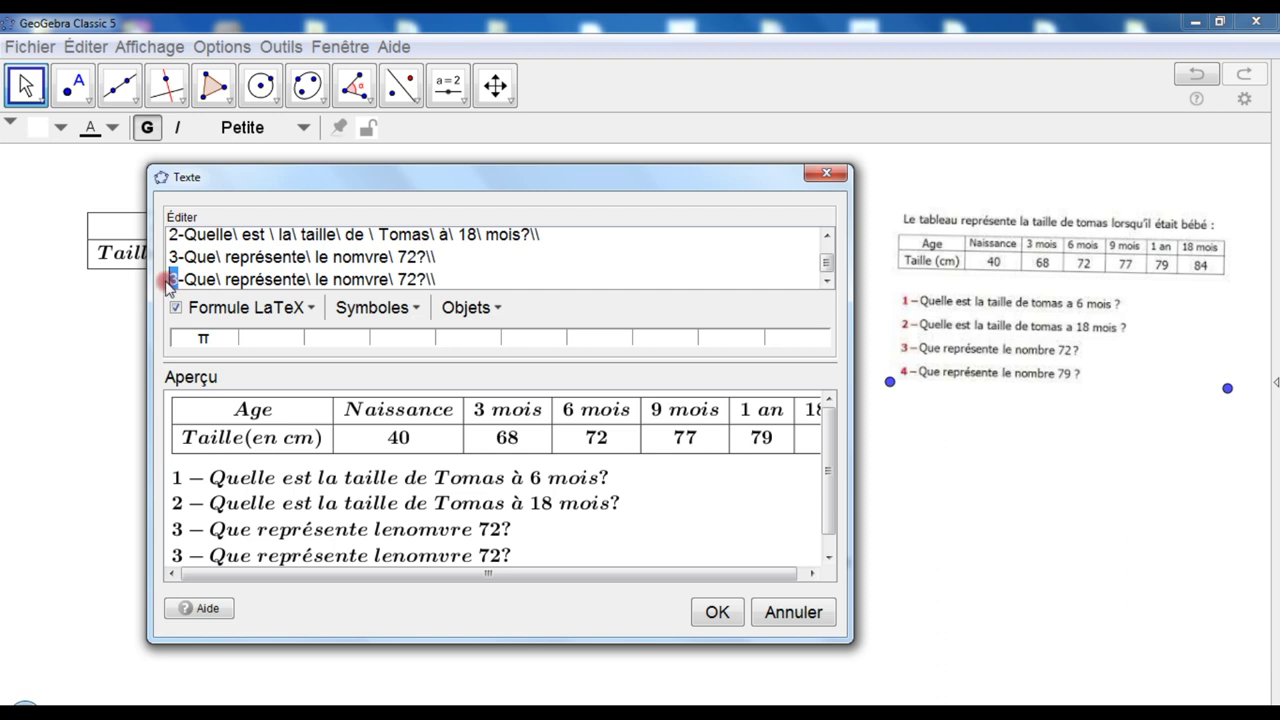
text(4)
drag(417, 279, 400, 280)
click(830, 329)
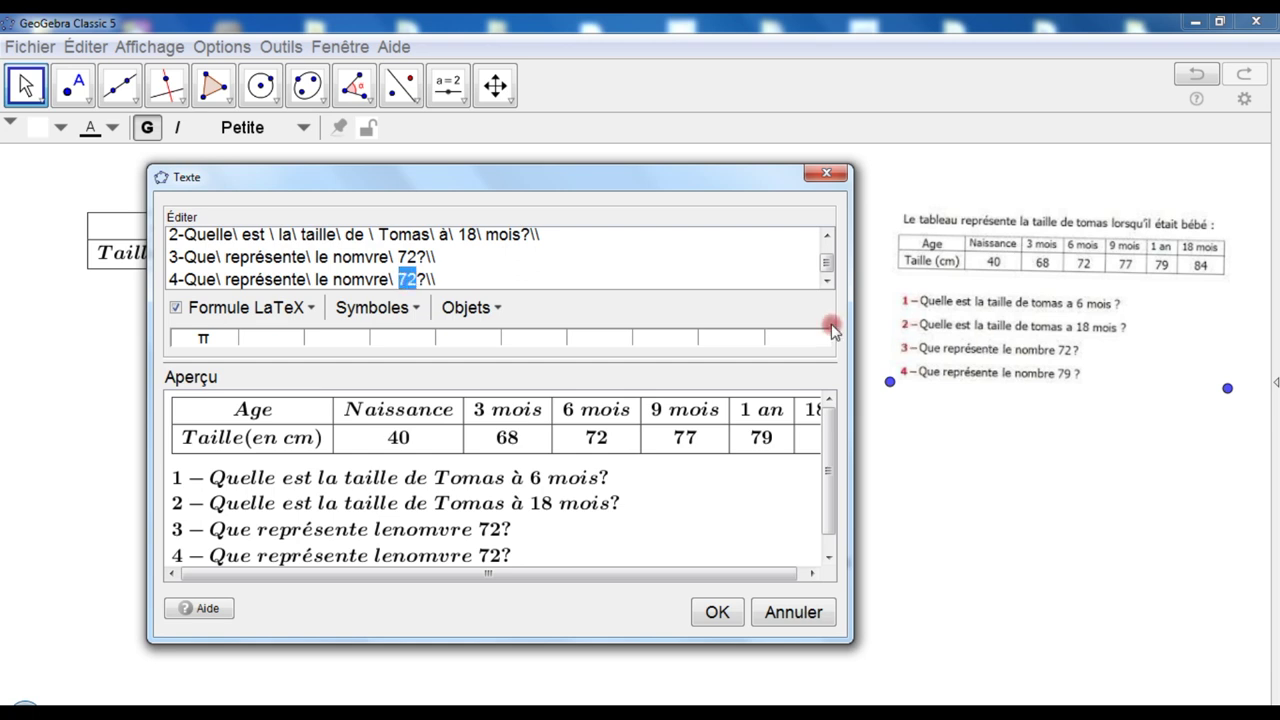
text(79)
click(717, 611)
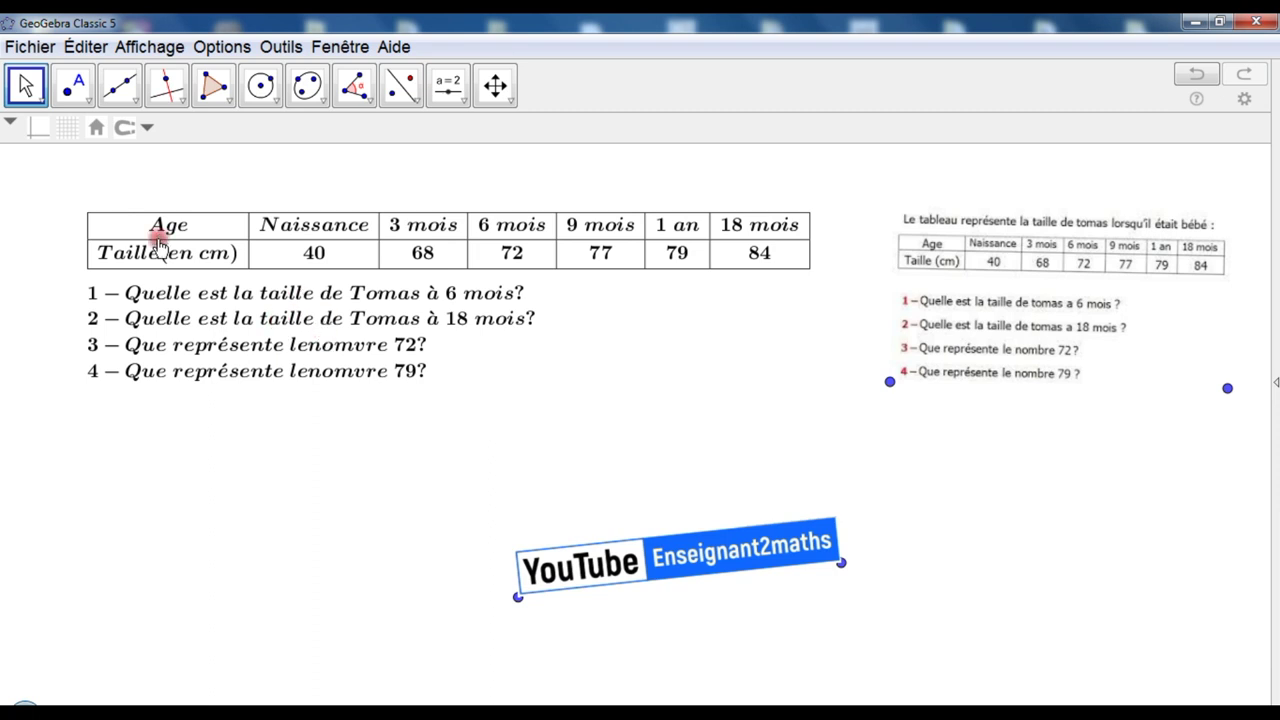
- Enlarge and tilt the reference exercise picture by its corner points, and move it lower beside the table text
click(314, 265)
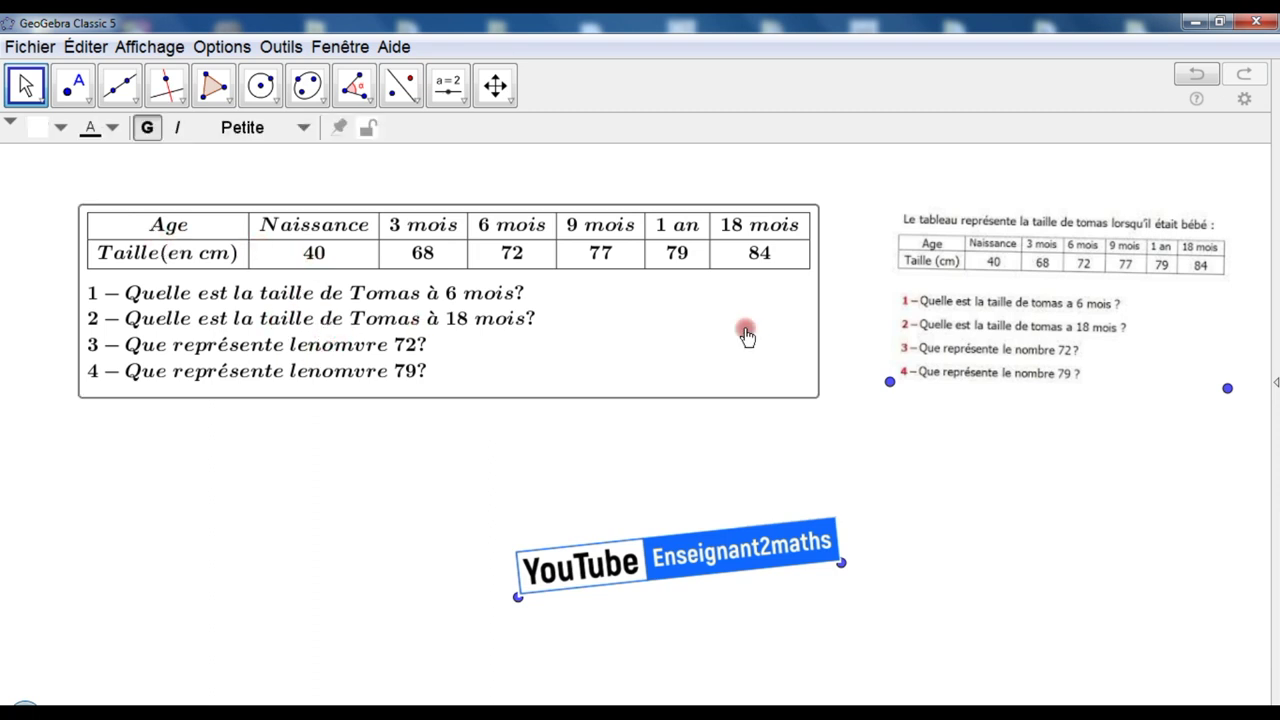
click(897, 383)
drag(897, 383, 818, 355)
drag(1228, 388, 1197, 465)
drag(1066, 350, 1048, 433)
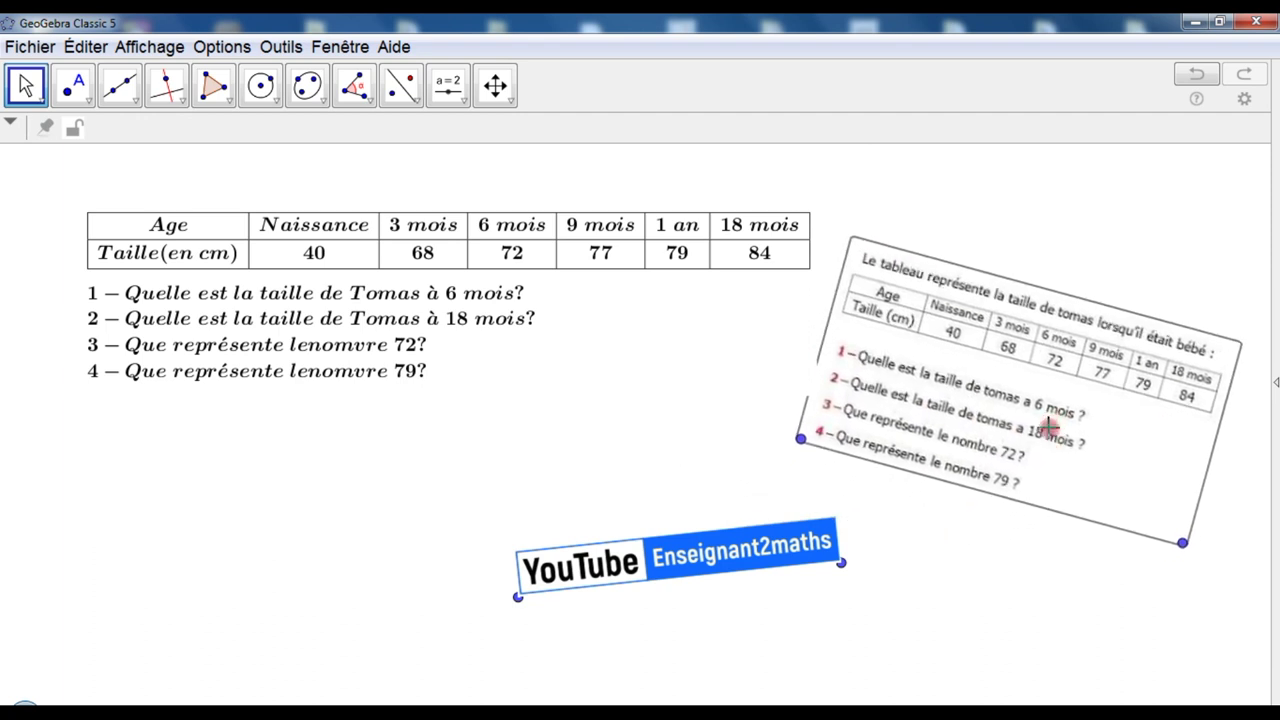
click(1000, 537)
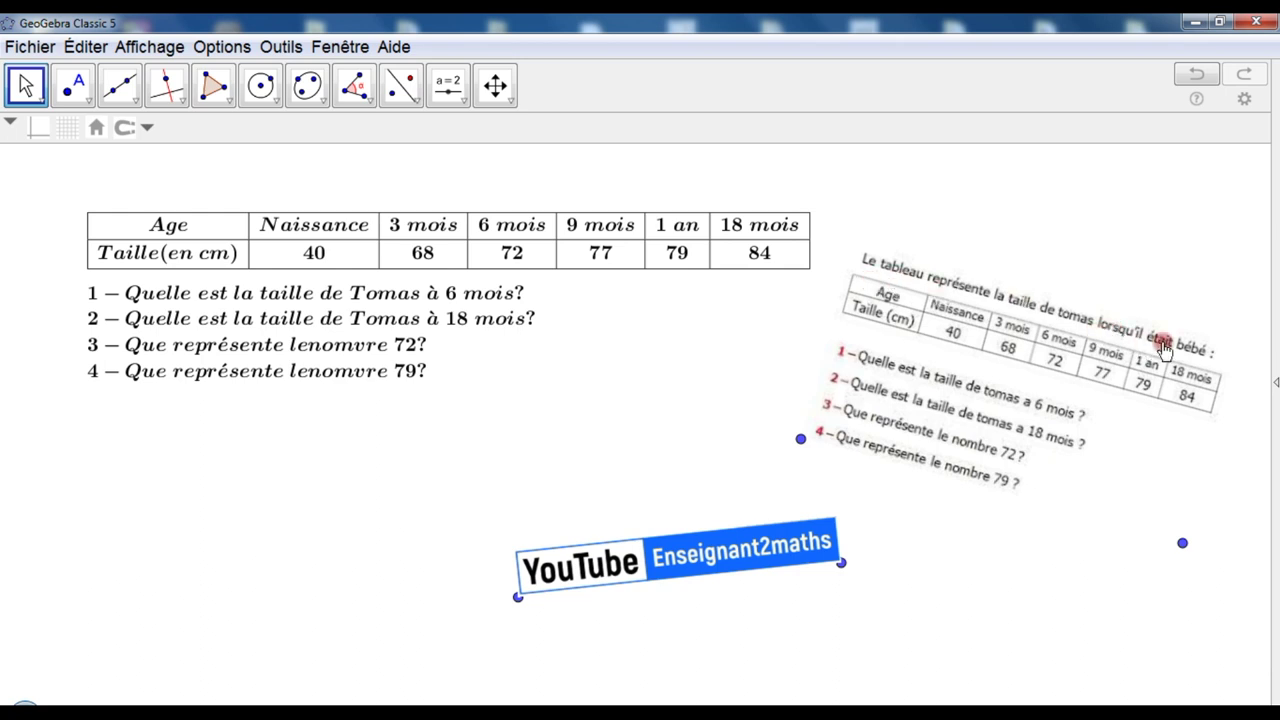
- Edit the table text again, inserting Le\ tableau\ représente with a \\ line break on a new line above \begin{tabular}
click(348, 253)
right_click(350, 255)
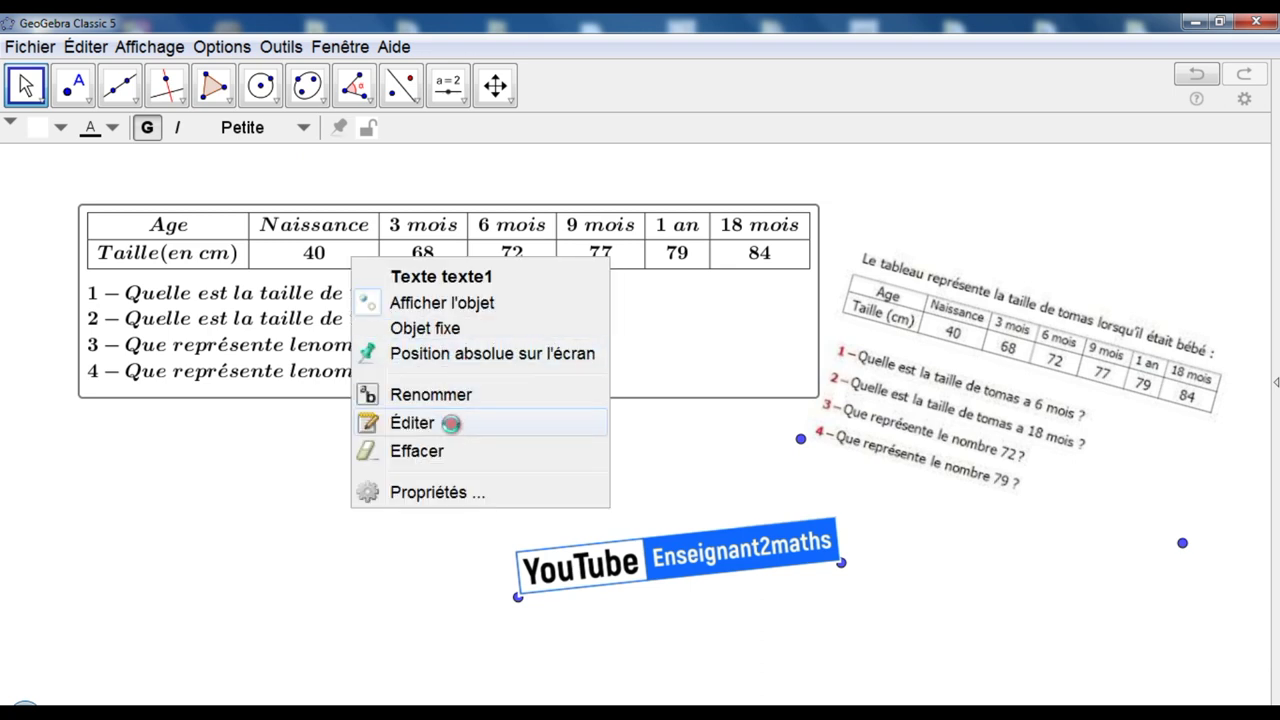
click(443, 423)
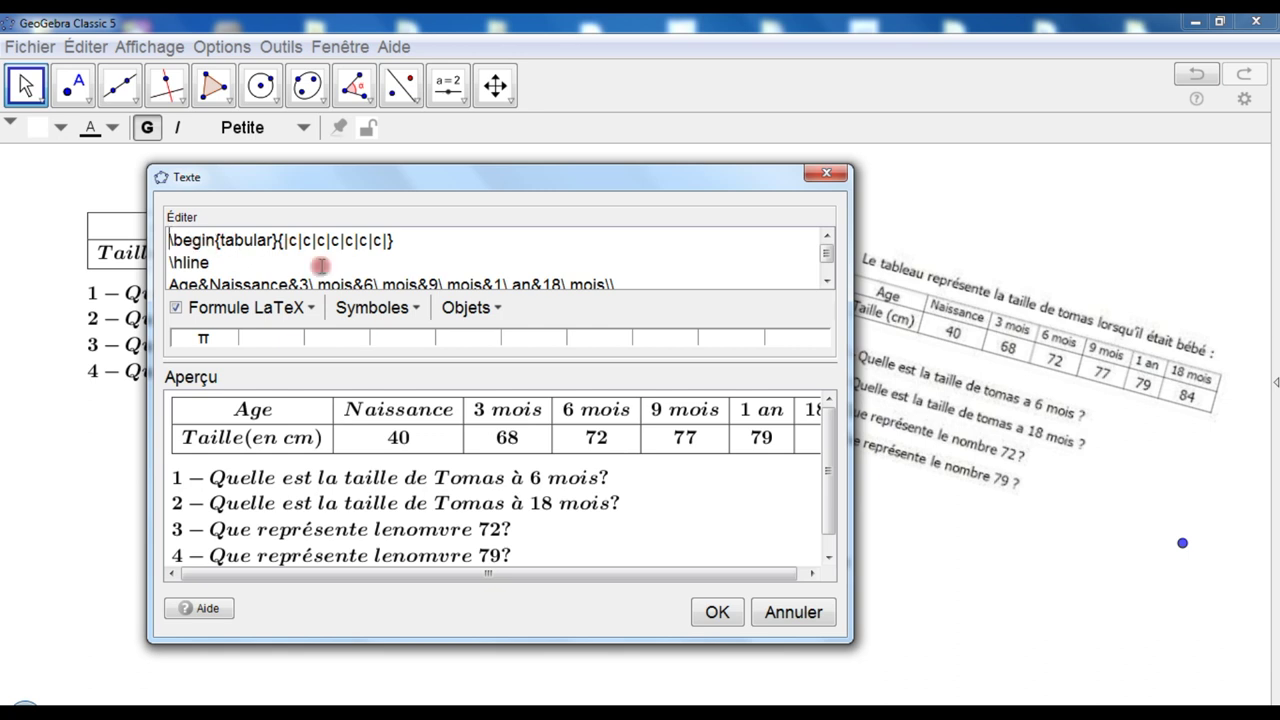
key(Return)
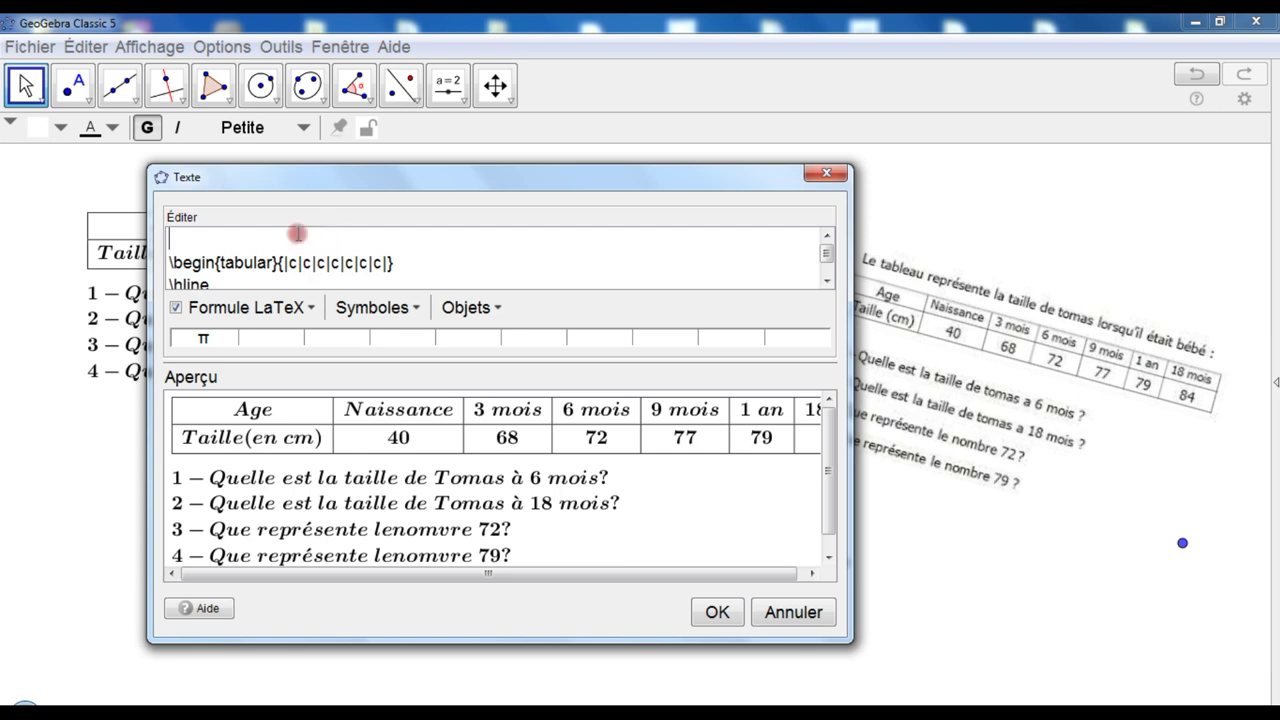
text(L)
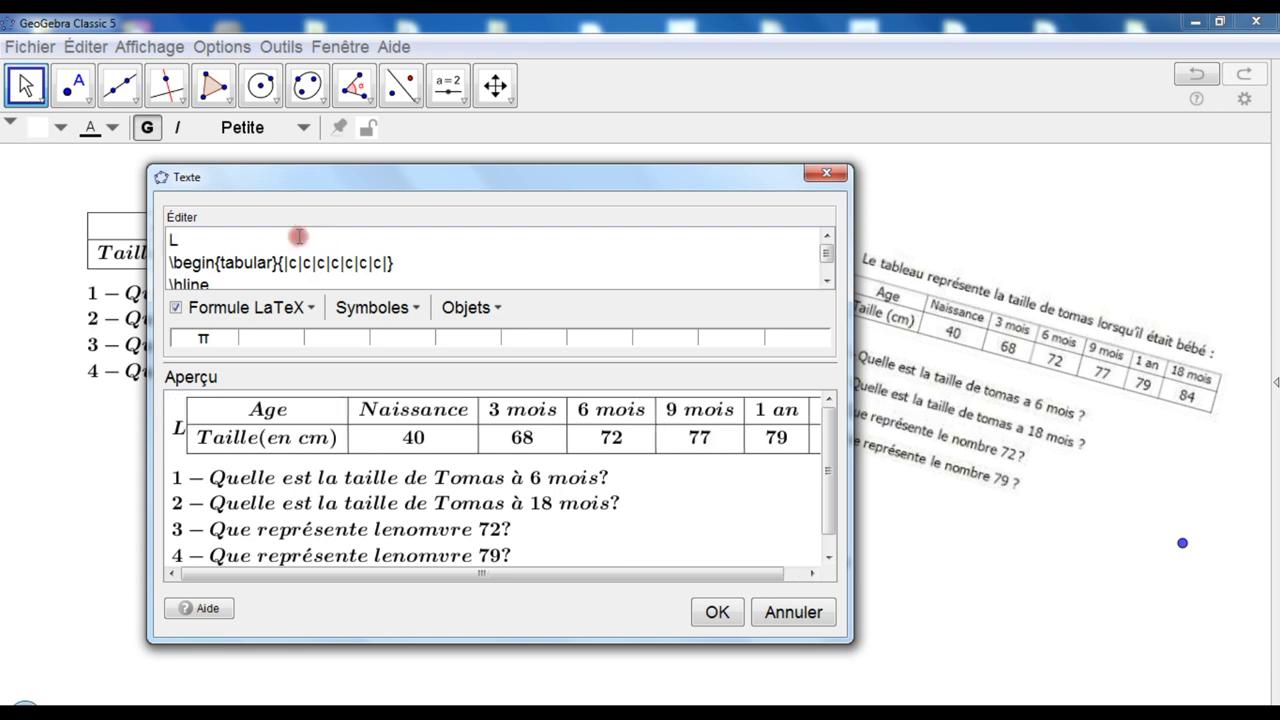
text(e\ tab)
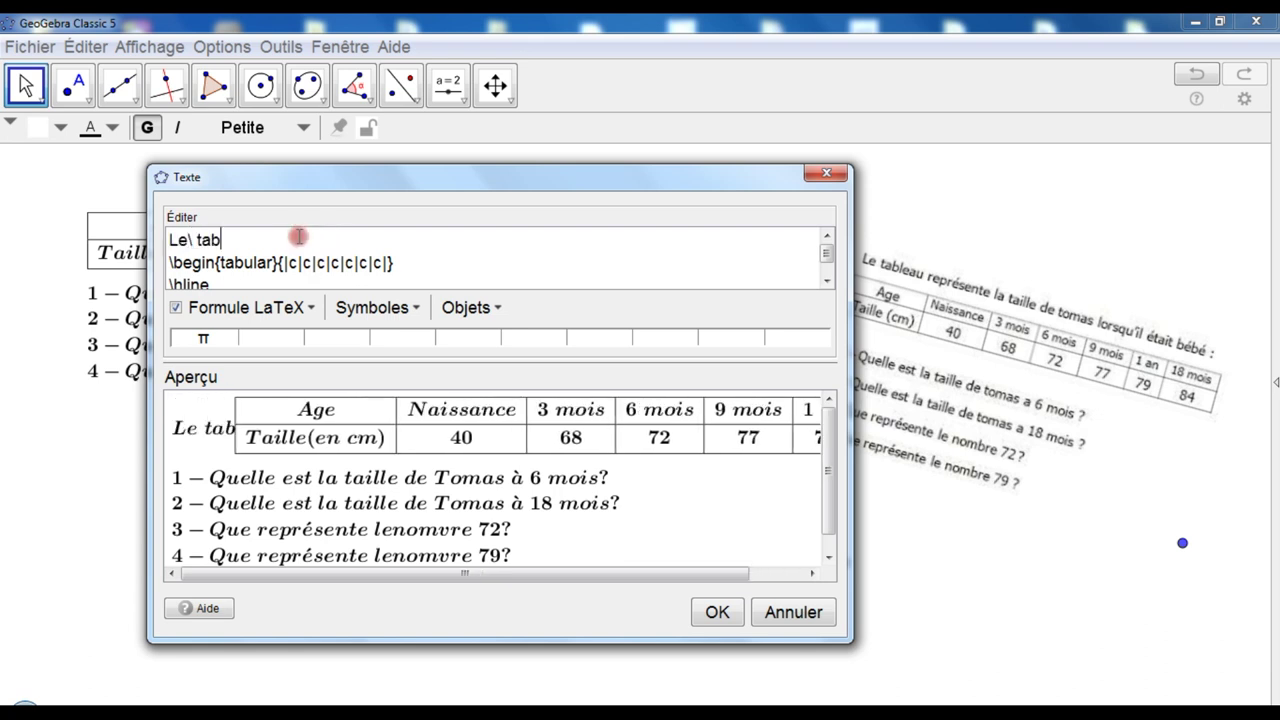
text(leau )
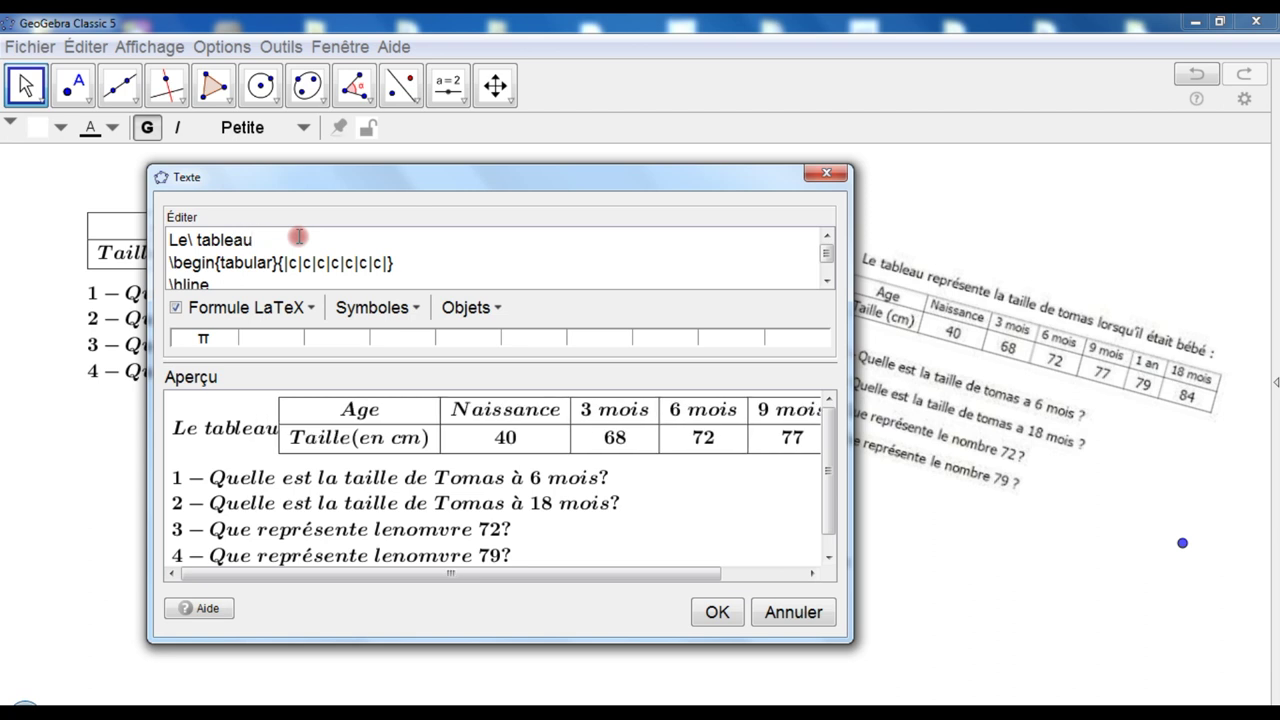
text(\ repr)
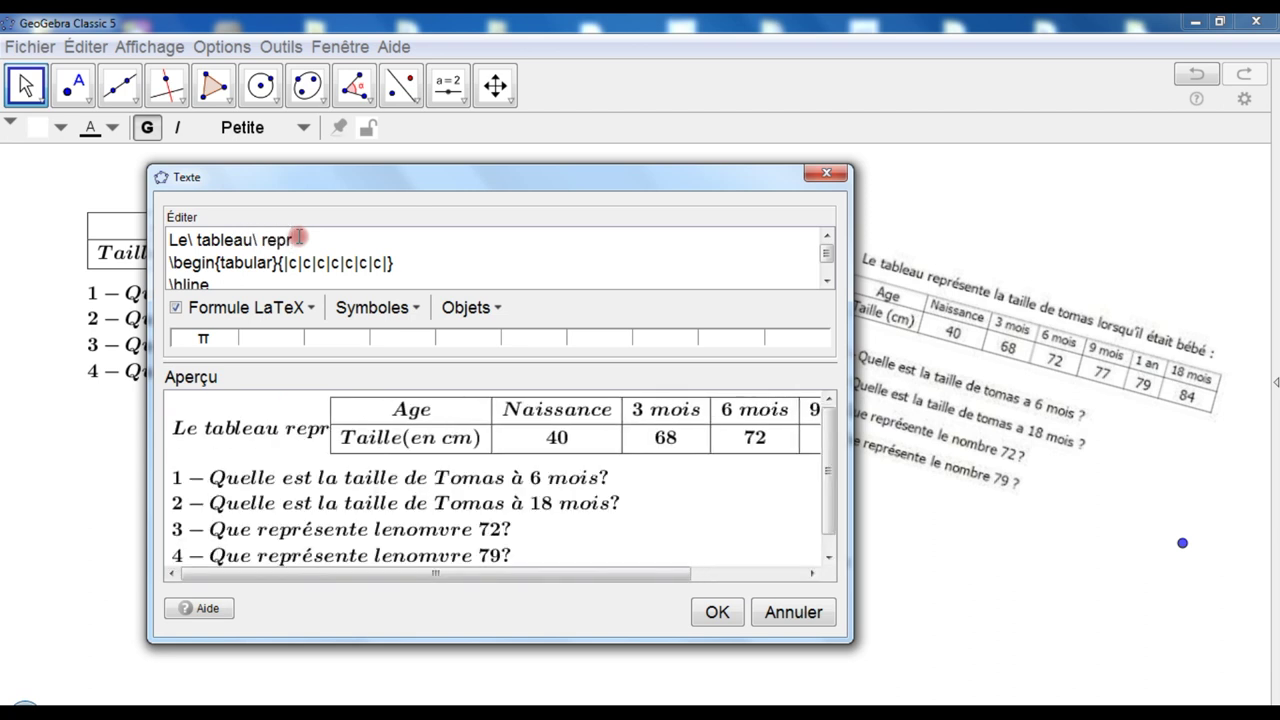
text(ésente)
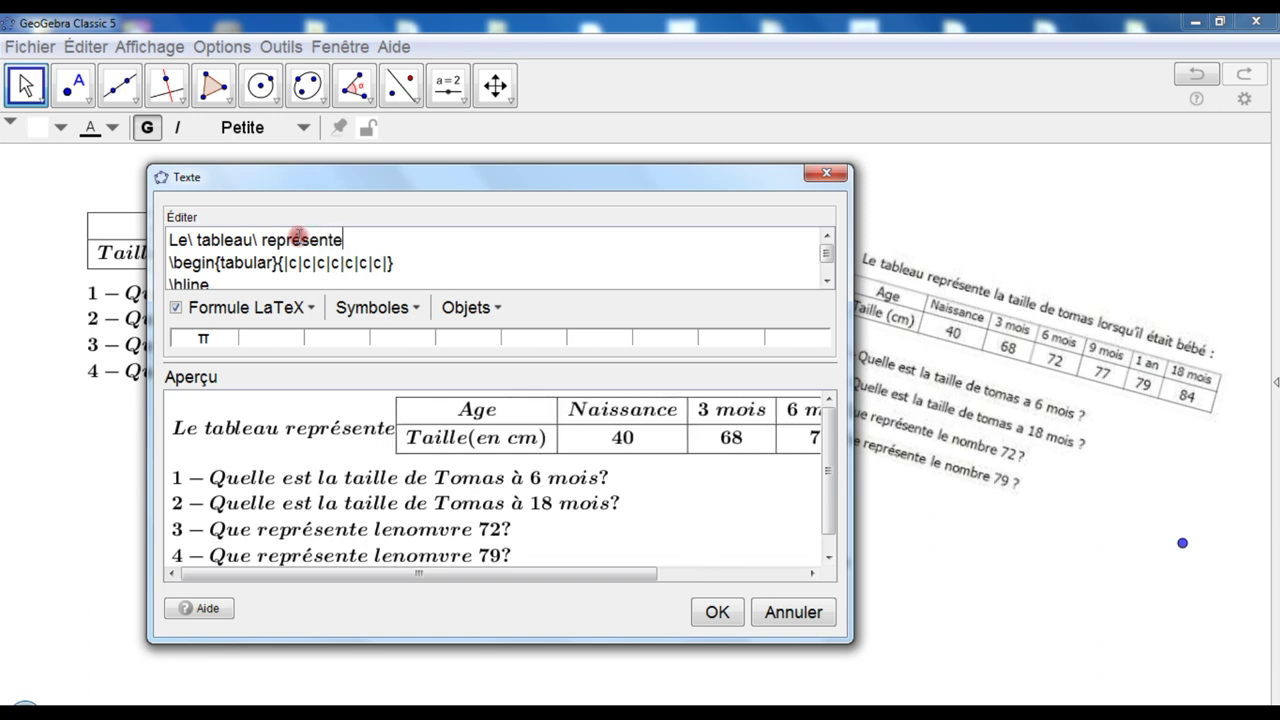
text(\\)
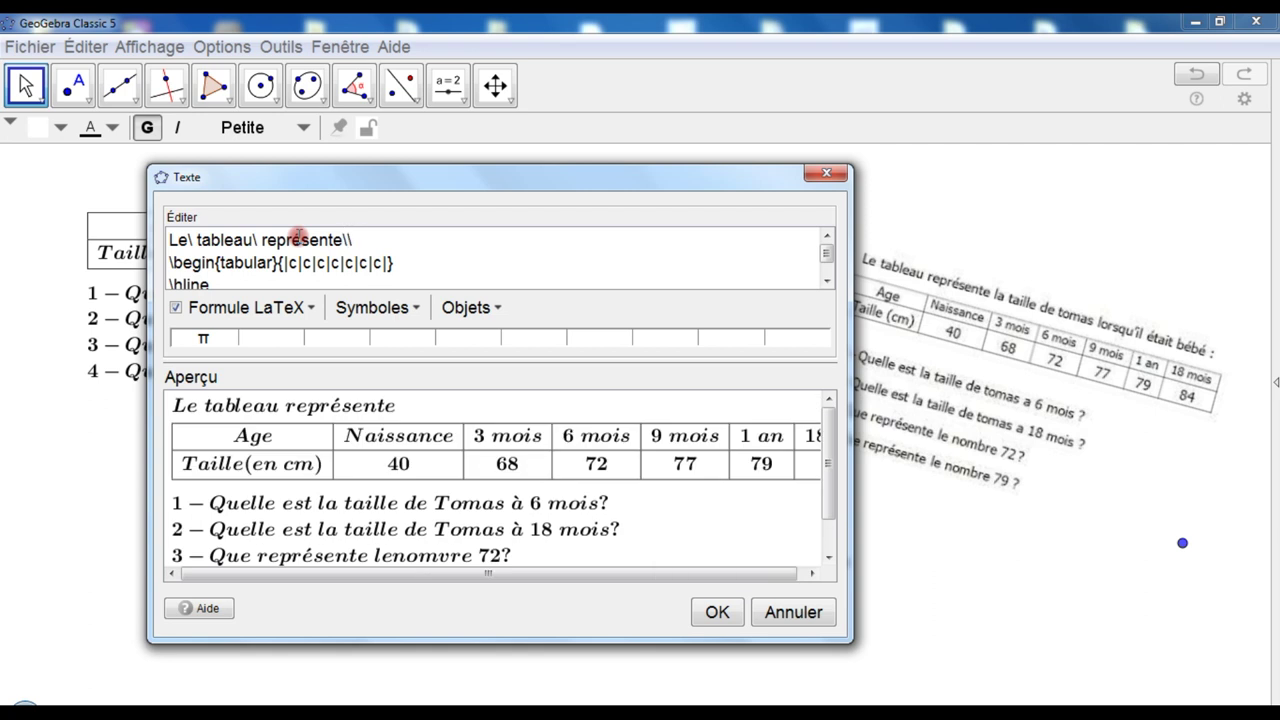
- Continue the introductory sentence before its \\ line break with la\ taille\ de, the child's first name and lorsqu'il\ était\ bébé\ :, and apply the text edits
text(\ )
text(la)
text(\ taill)
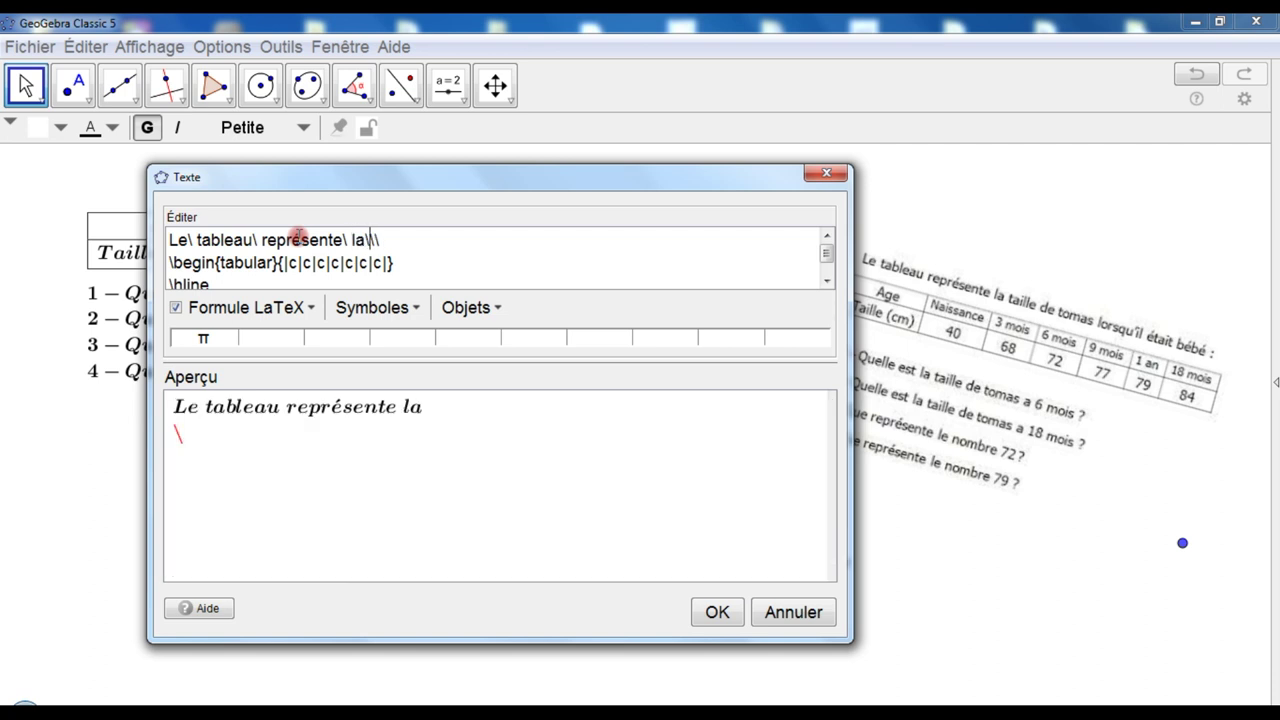
text(\ de)
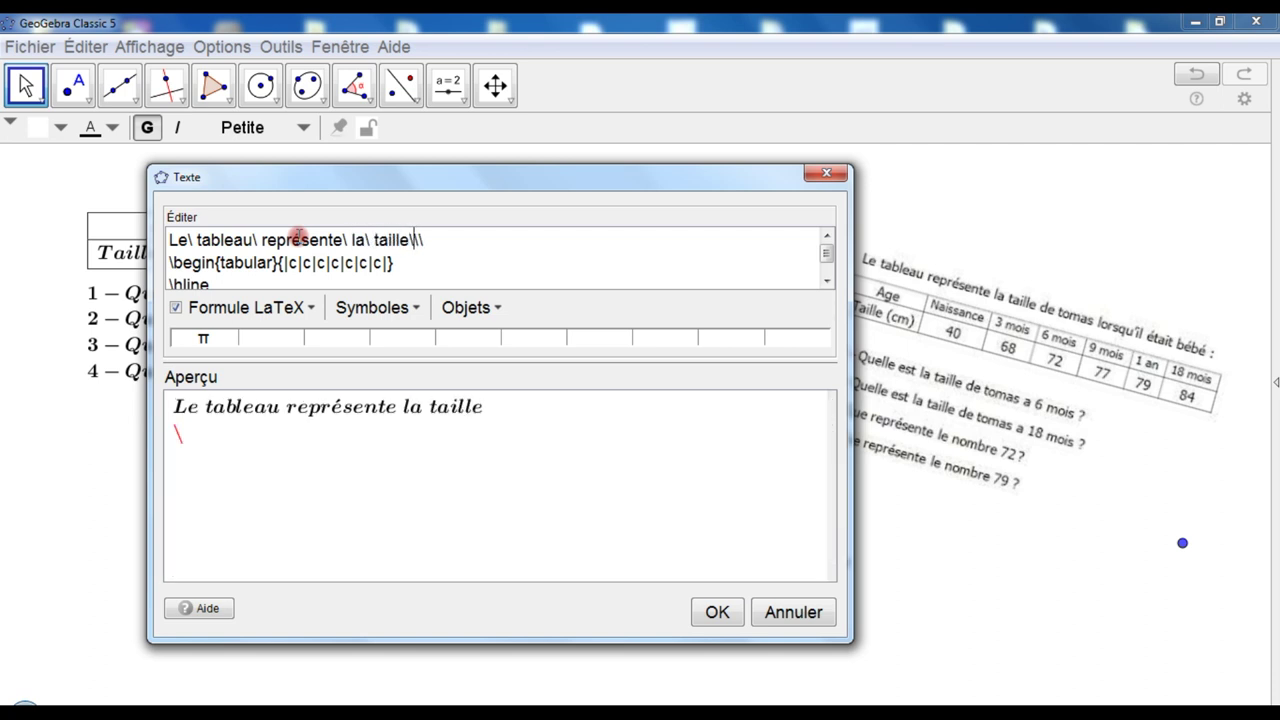
text(\ Tomas\ )
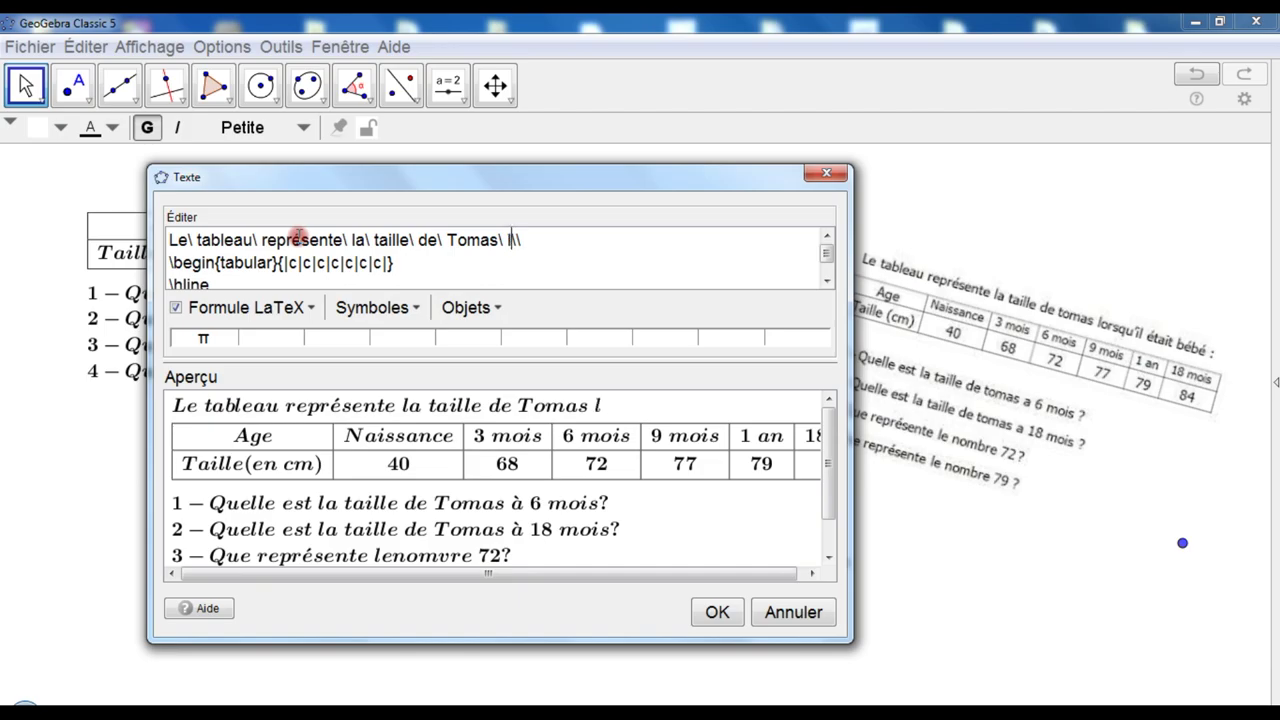
text(lorsqu'il)
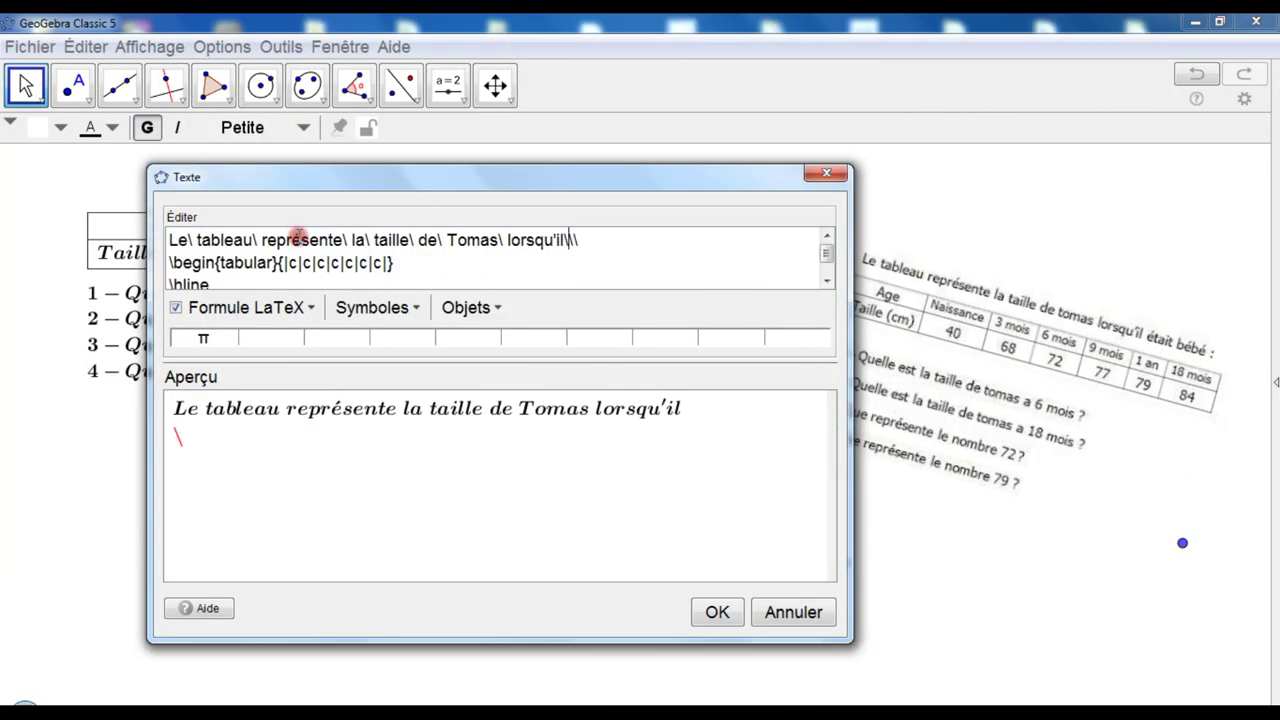
text(\ était\)
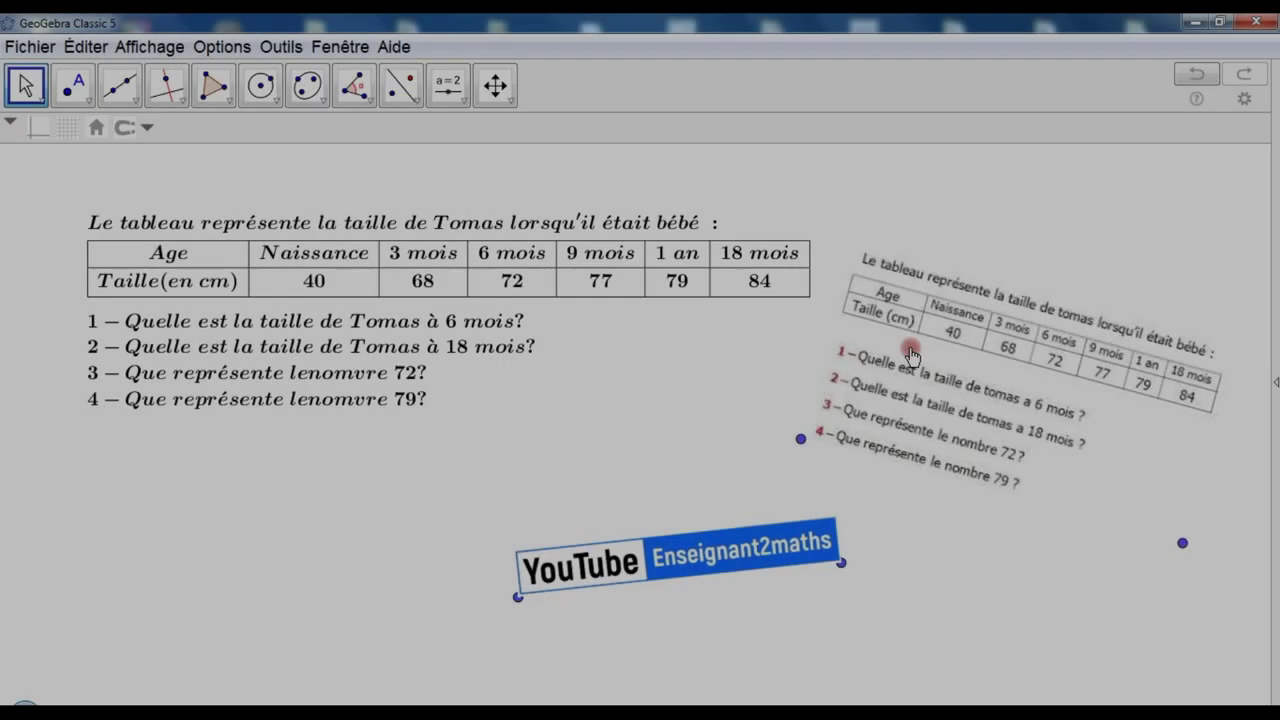
click(912, 355)
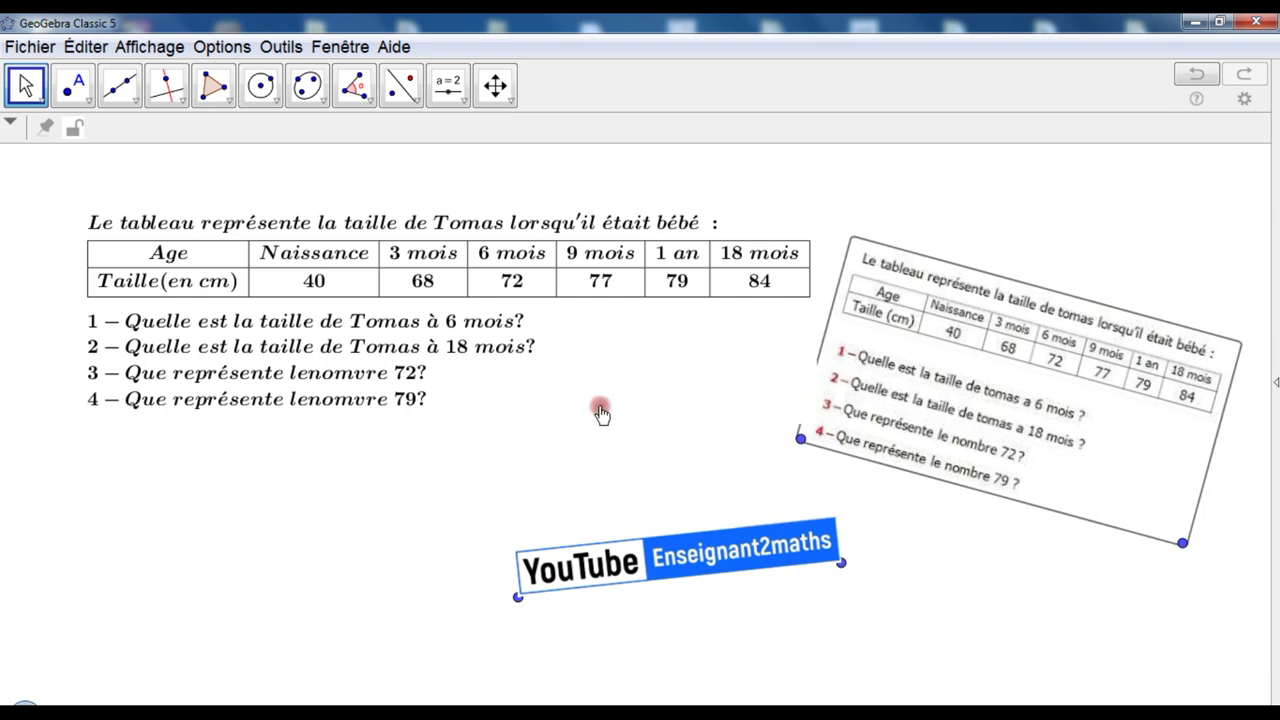
click(407, 328)
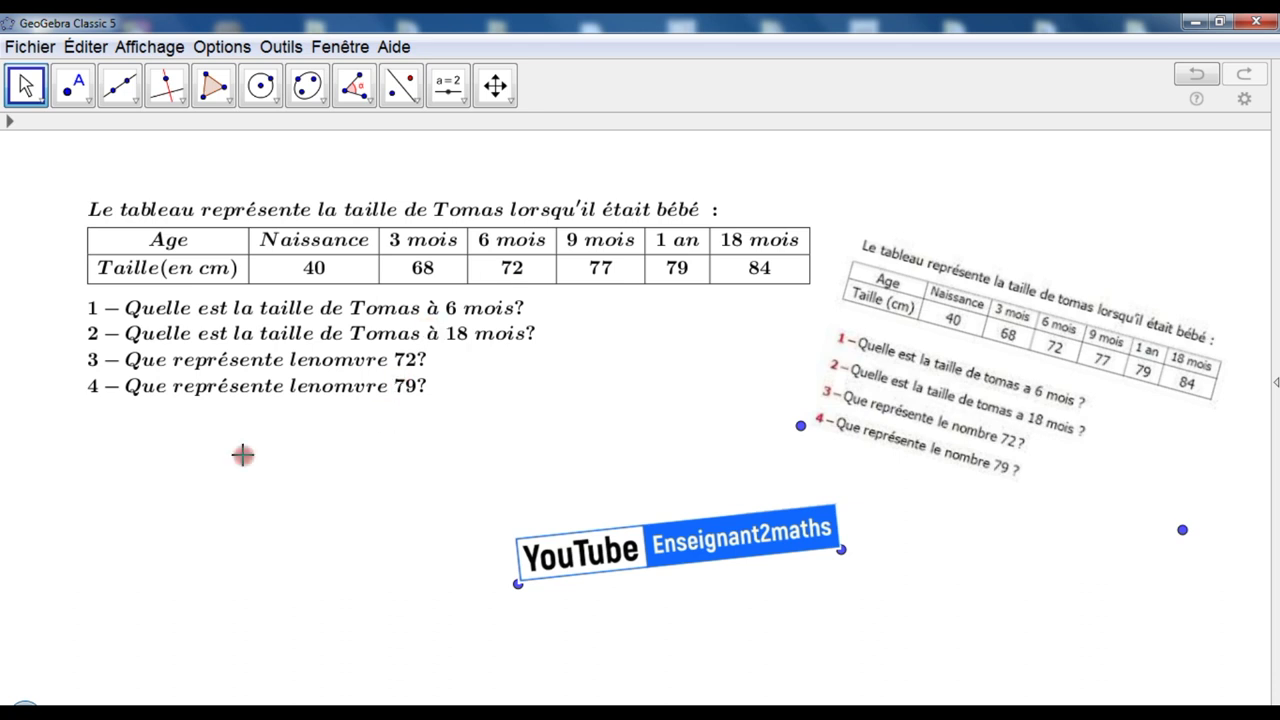
- Start exporting the graphics view as an image and set the format to Portable Document Format (pdf)
click(32, 49)
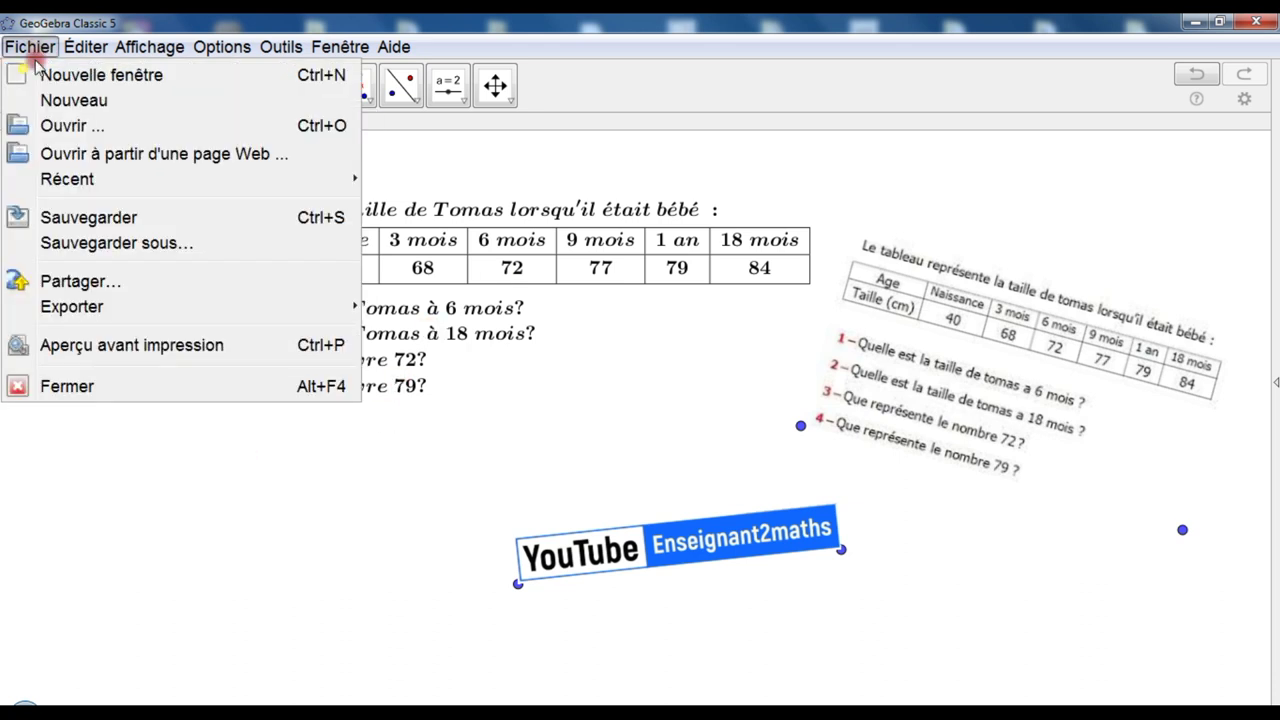
mouse_move(147, 317)
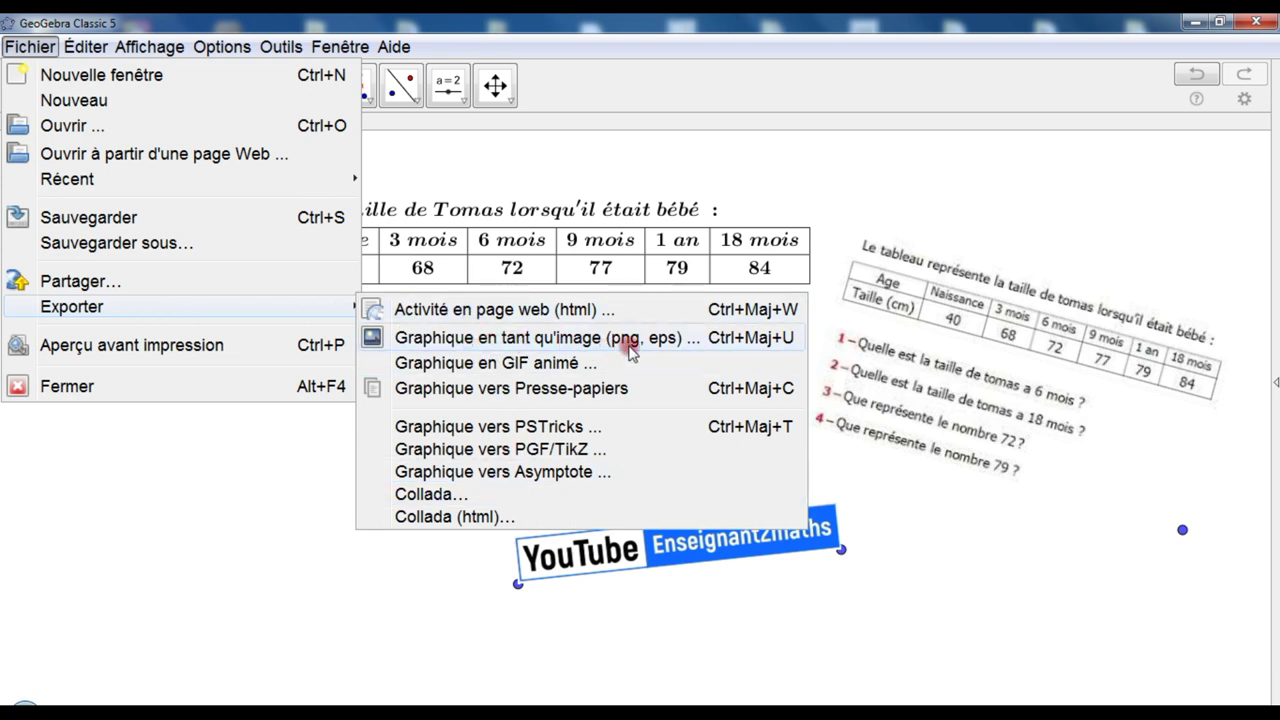
click(578, 341)
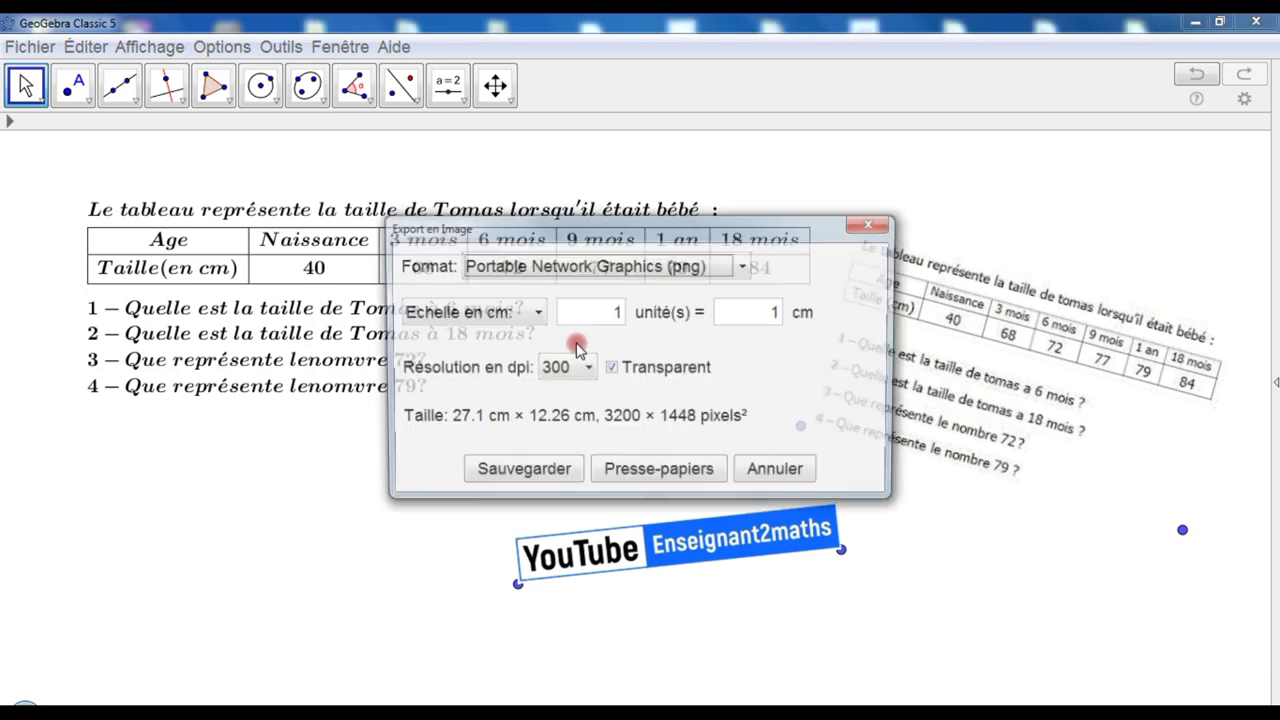
click(551, 266)
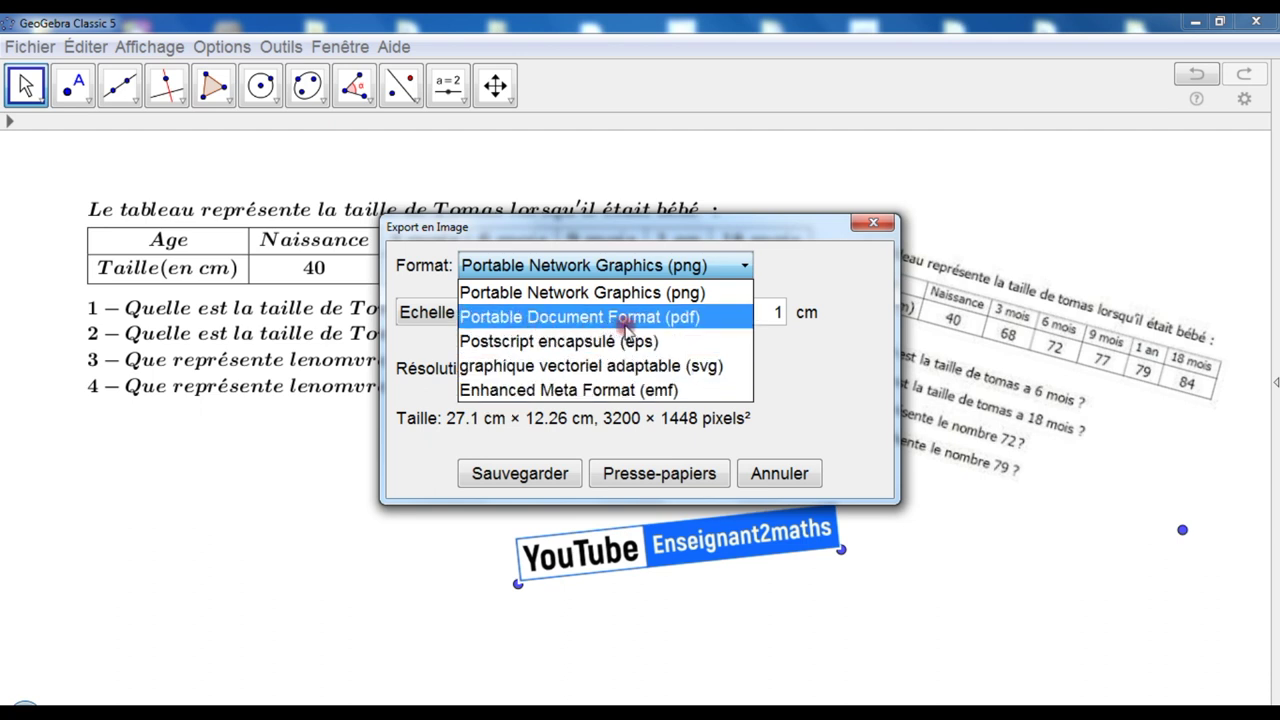
click(687, 320)
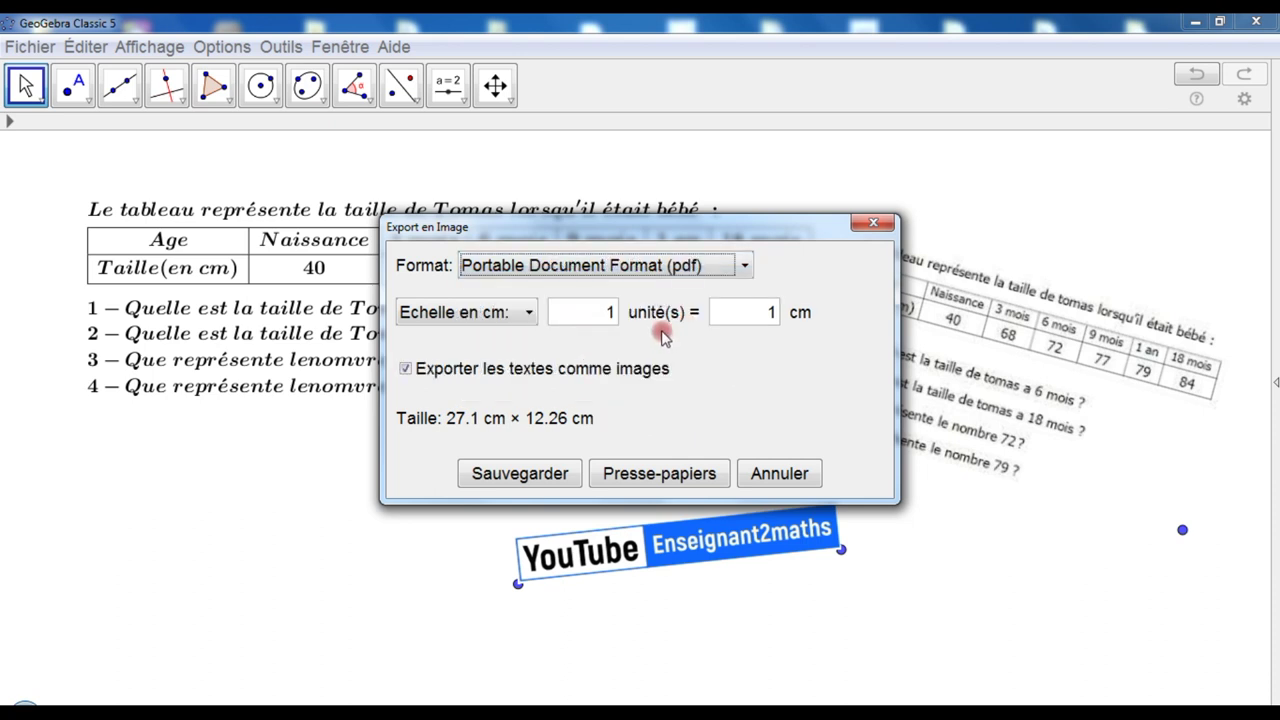
click(660, 266)
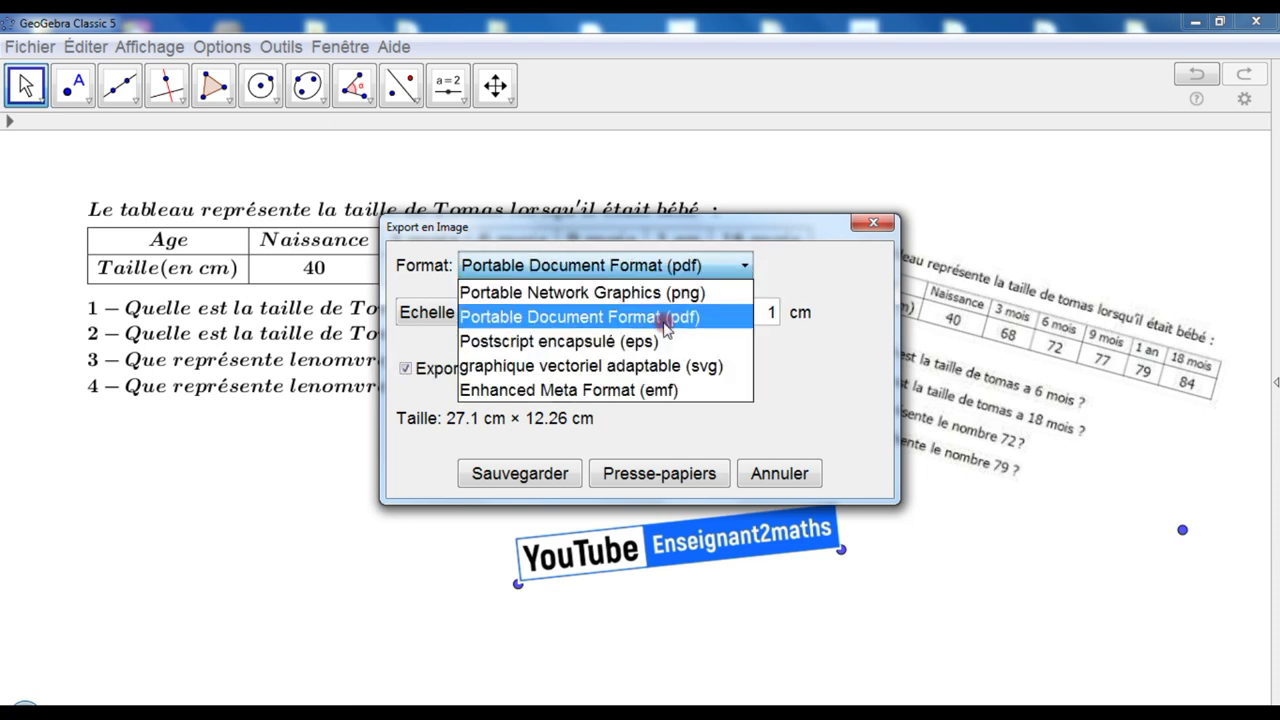
click(662, 318)
- Keep the PDF export scale in centimetres at 1 unit = 1 cm with texts exported as images, and proceed to saving the file
click(524, 316)
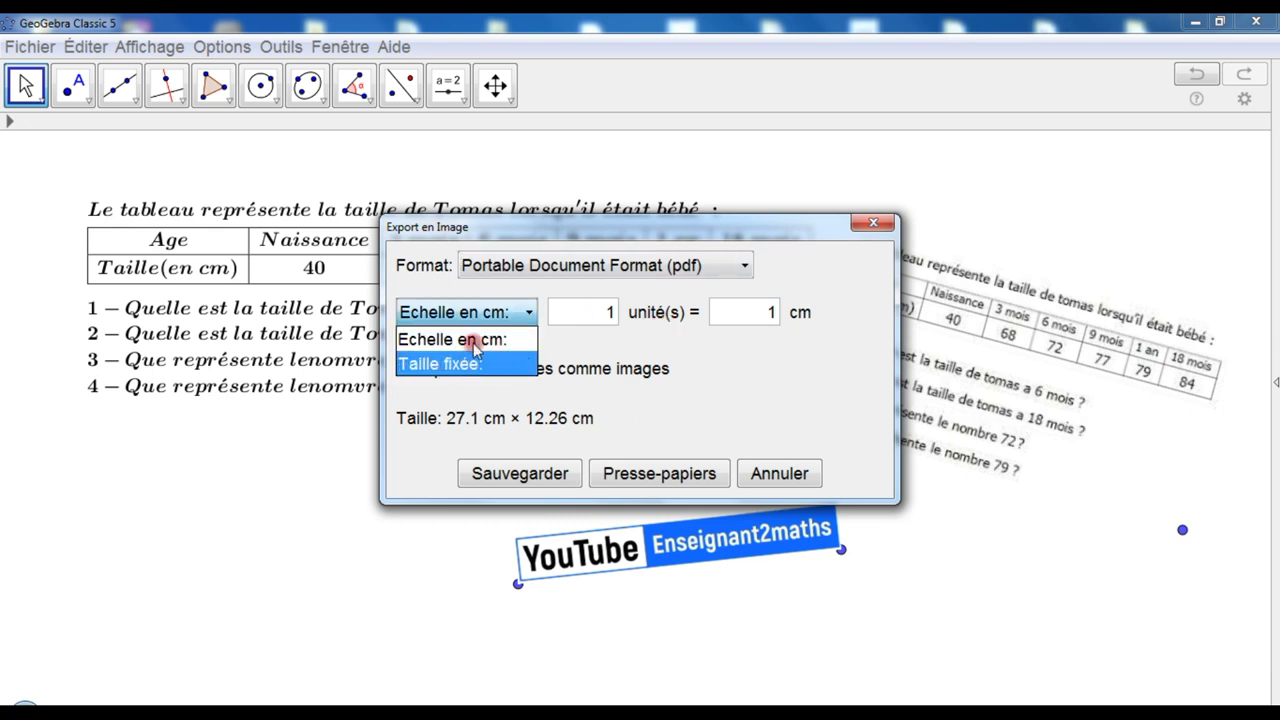
click(563, 316)
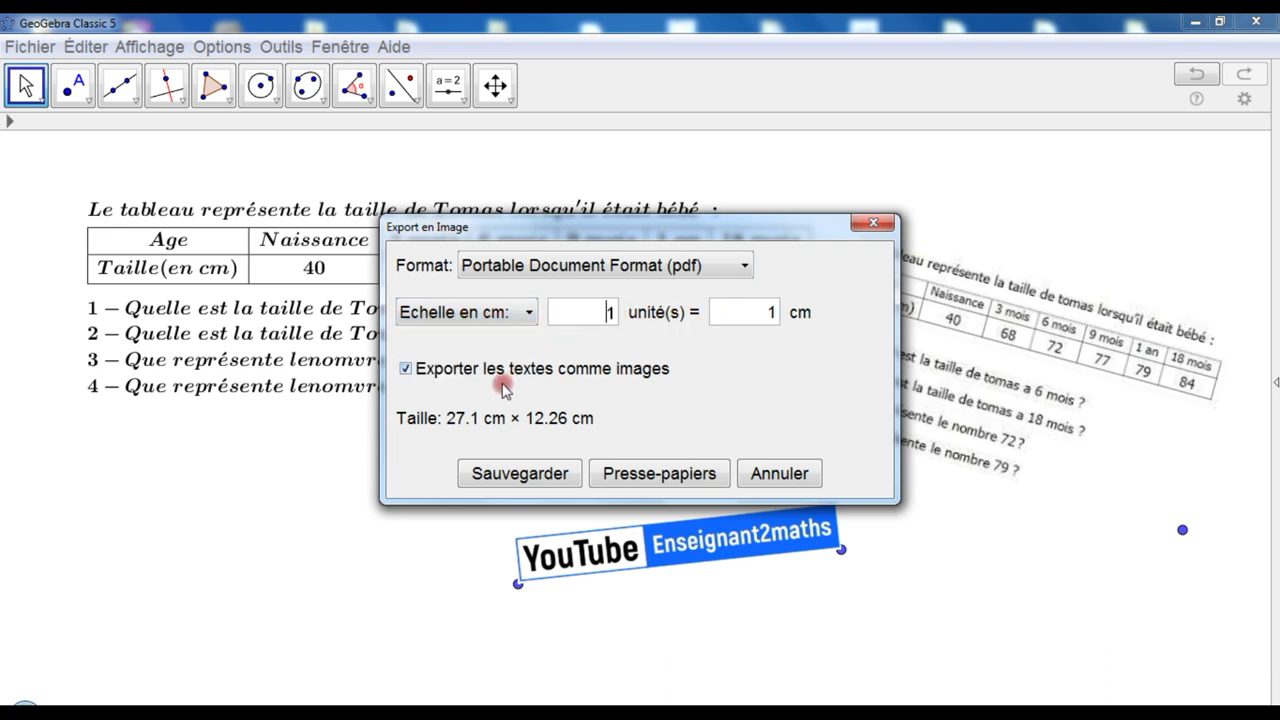
click(520, 474)
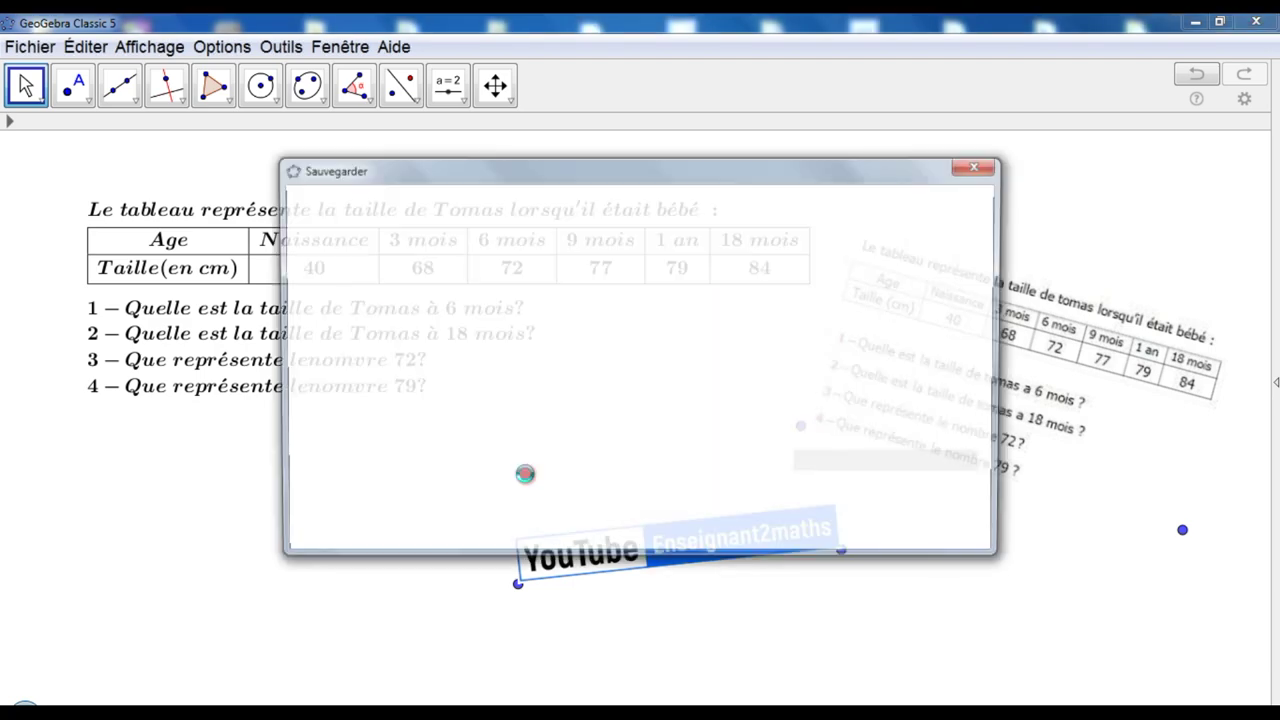